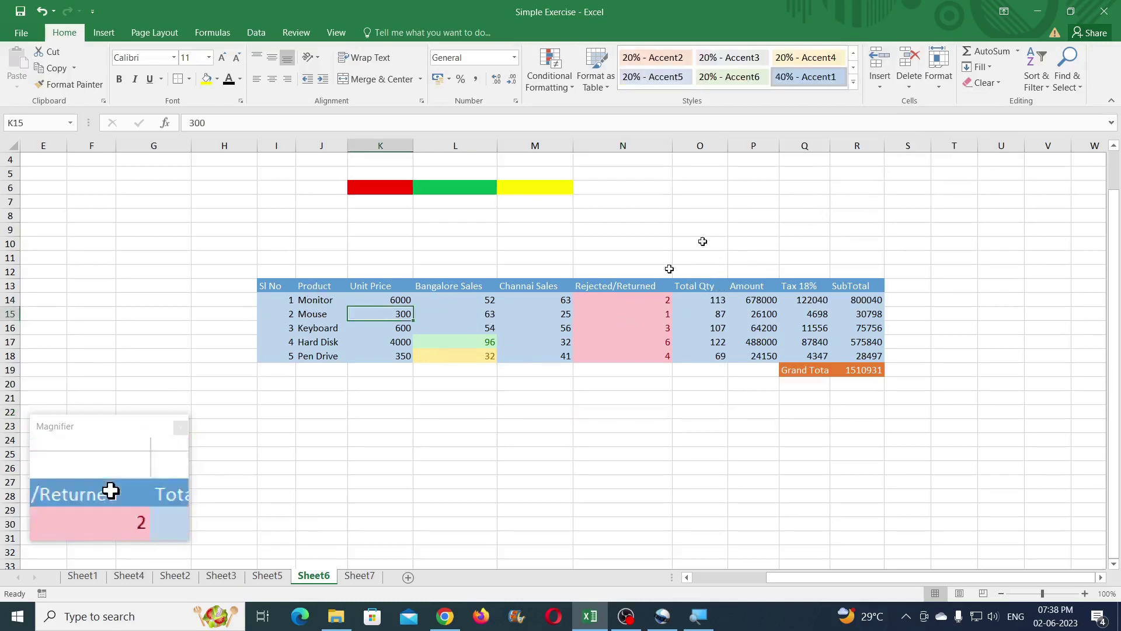
# Insert a sheet row above the Mouse row using the selected Unit Price cell, and undo the insertion
pyautogui.click(872, 87)
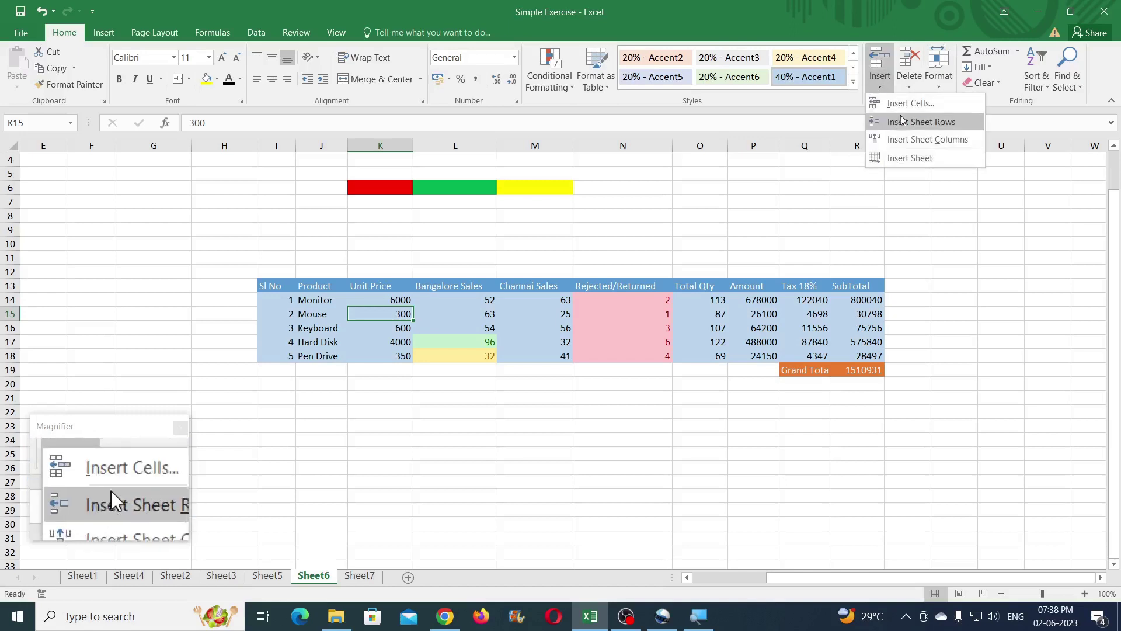
pyautogui.click(914, 127)
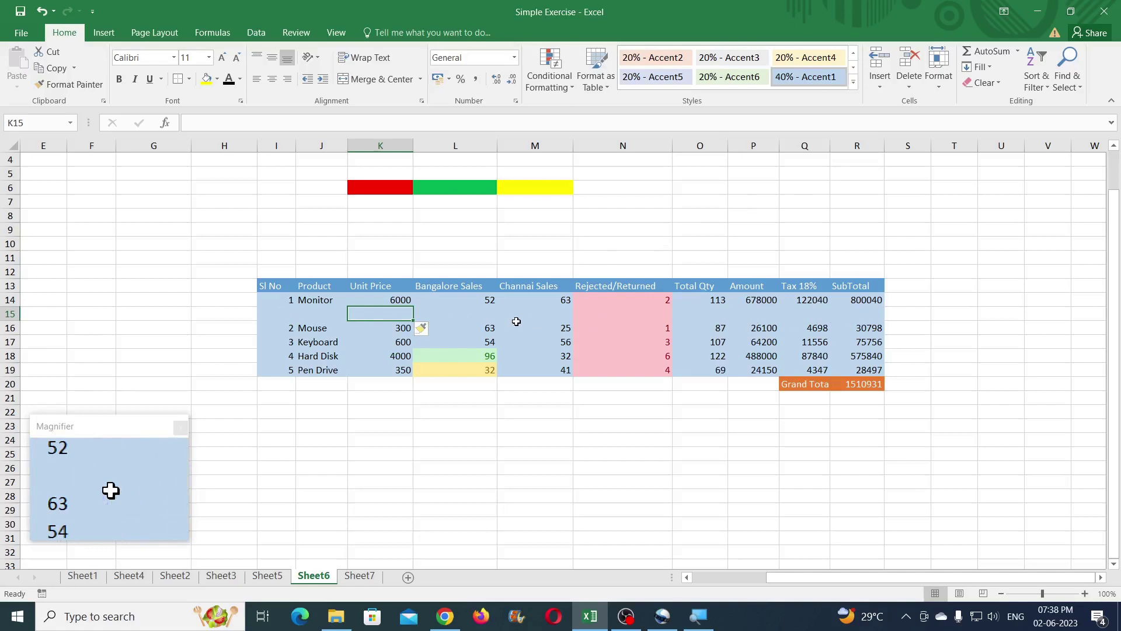
pyautogui.hotkey('ctrl', 'z')
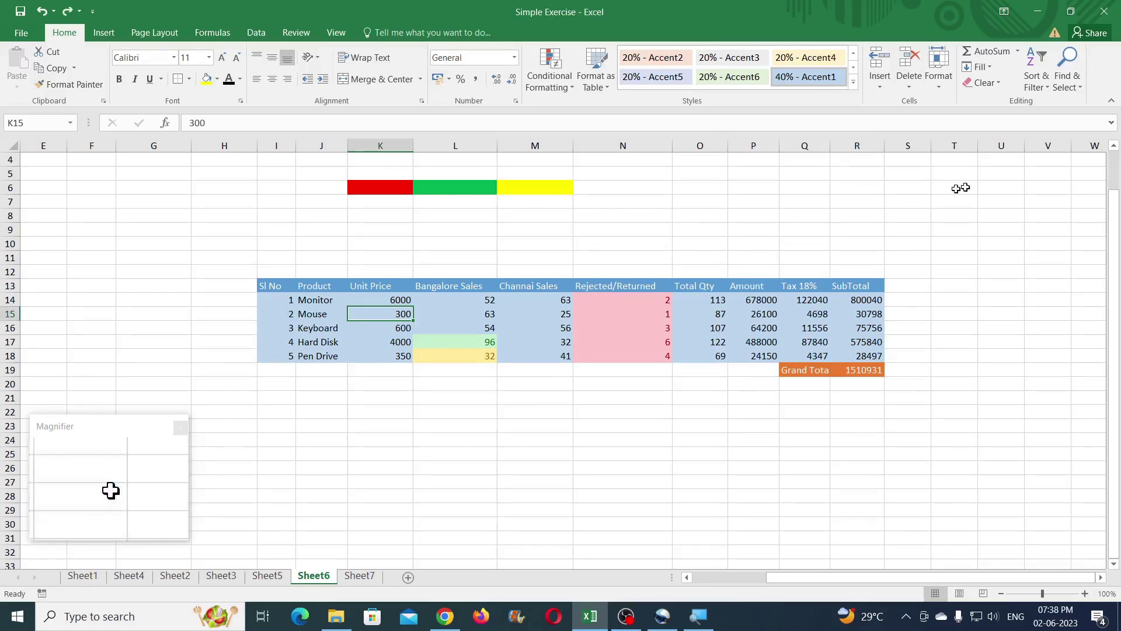
# Insert a sheet column before Unit Price using the selected cell in the Mouse row, and undo the insertion
pyautogui.click(885, 90)
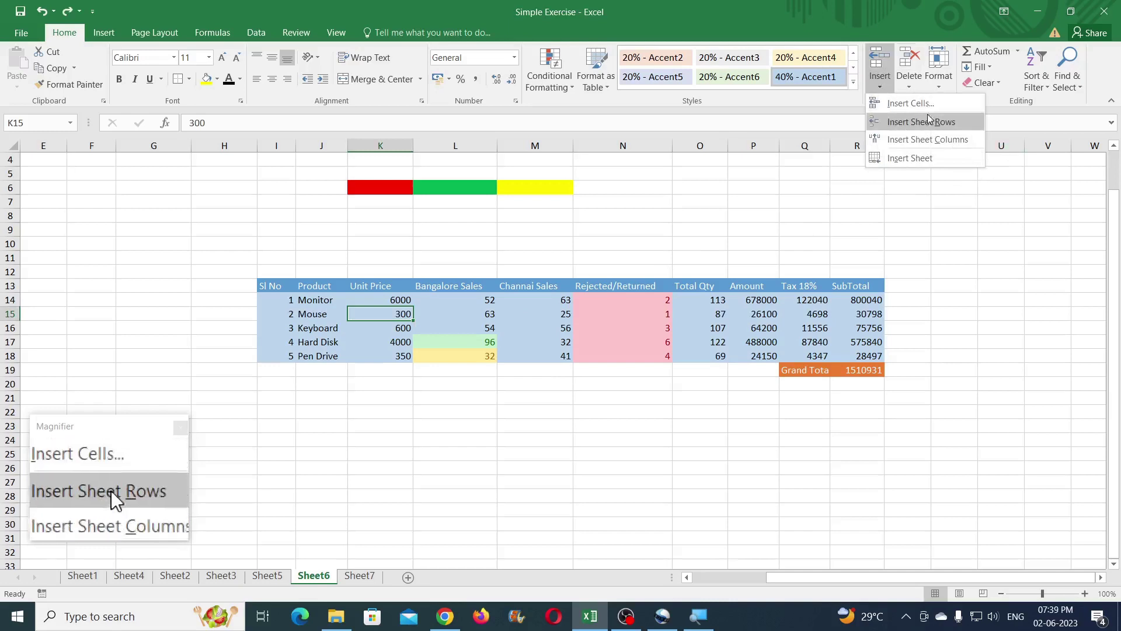
pyautogui.click(917, 140)
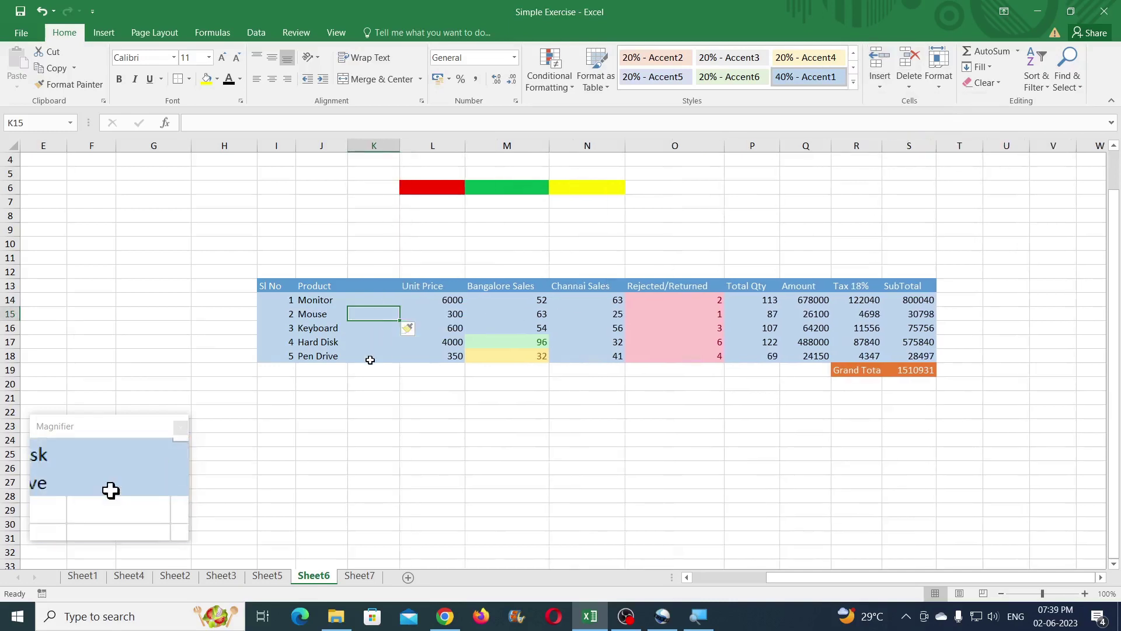
pyautogui.hotkey('ctrl', 'z')
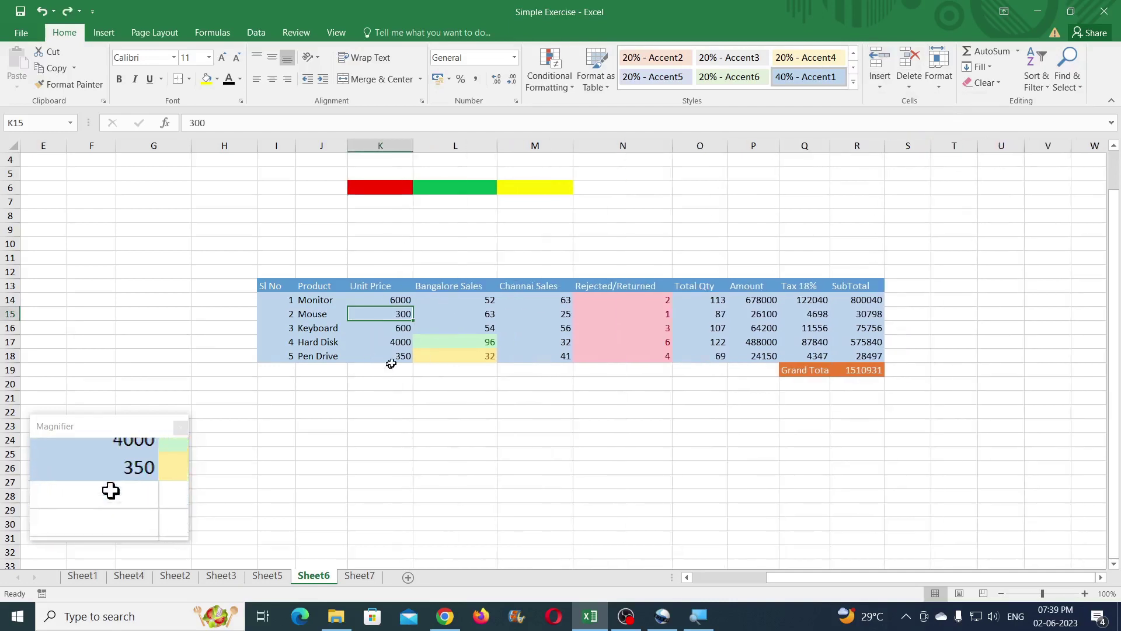
# Insert a row above row 6, which holds the coloured cells, and undo the insertion
pyautogui.rightClick(8, 314)
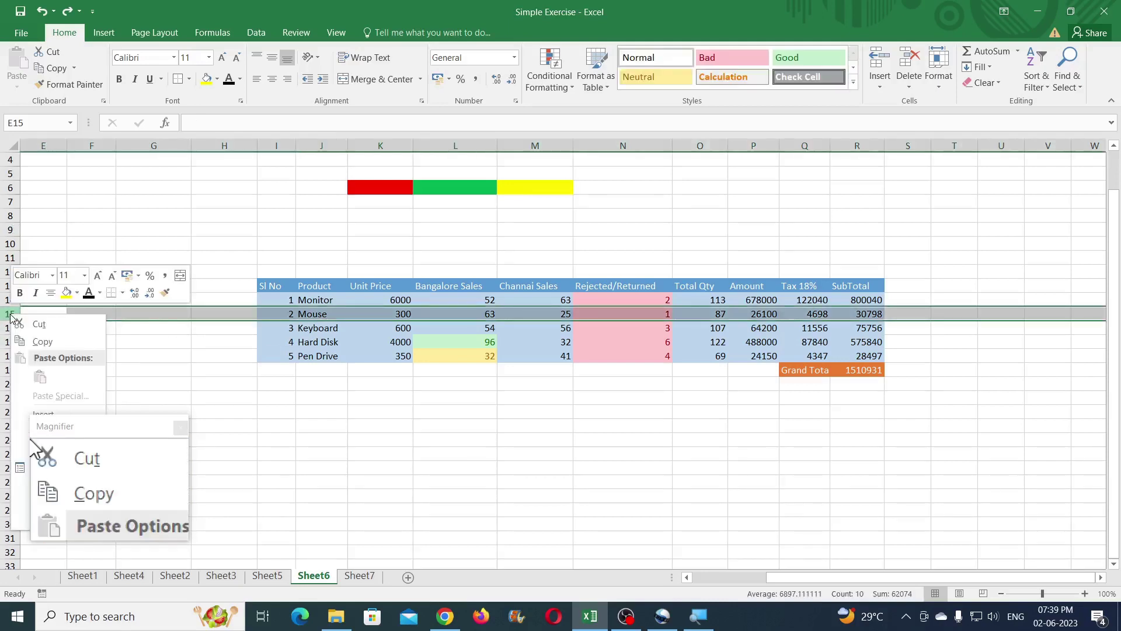
pyautogui.rightClick(9, 188)
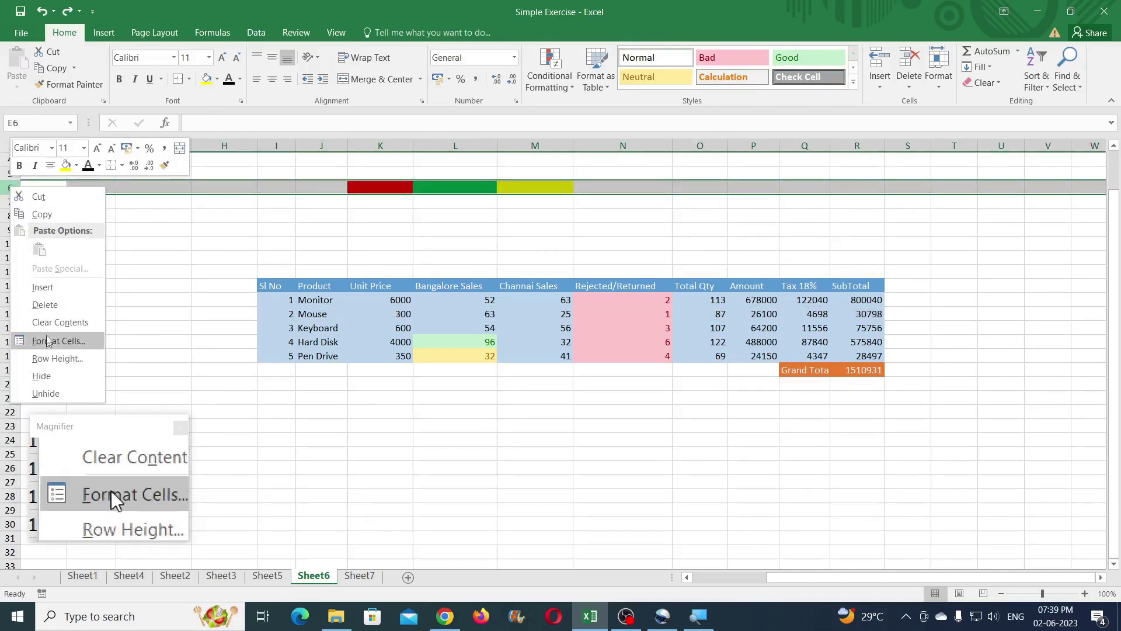
pyautogui.click(50, 294)
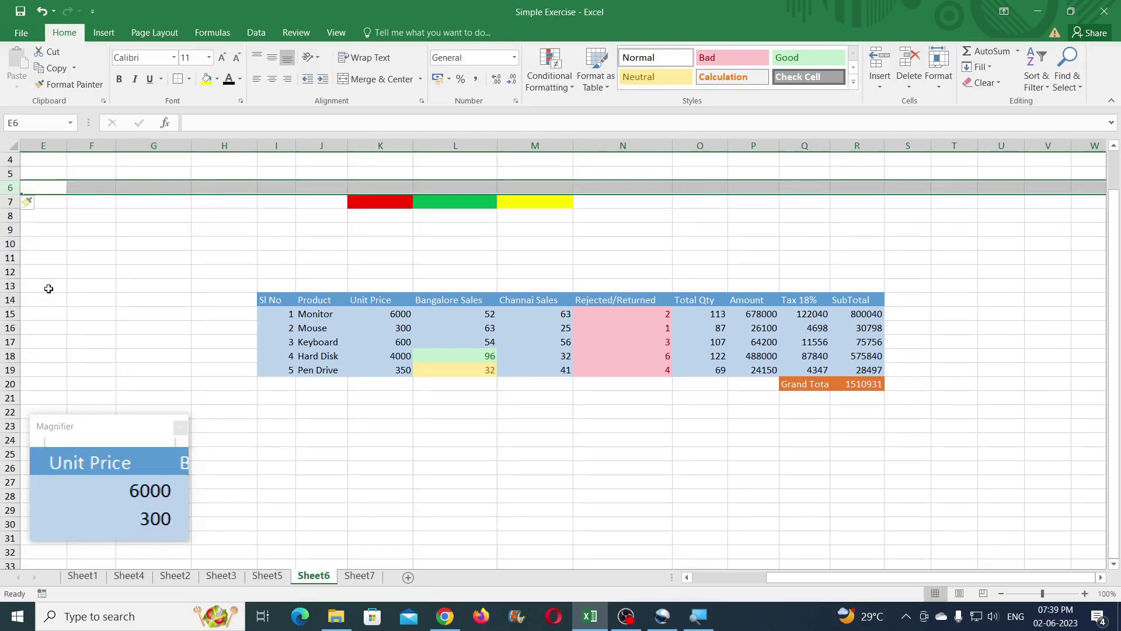
pyautogui.hotkey('ctrl', 'z')
# Select the entire column K, insert a new column before it, and undo the insertion
pyautogui.click(391, 146)
pyautogui.rightClick(394, 151)
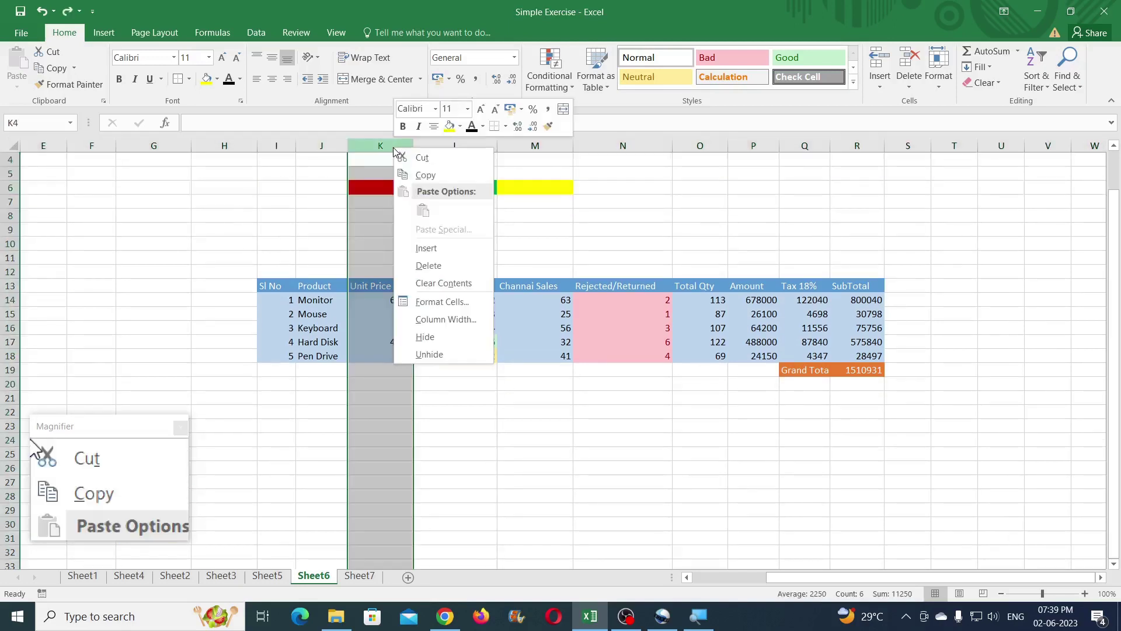
pyautogui.click(436, 250)
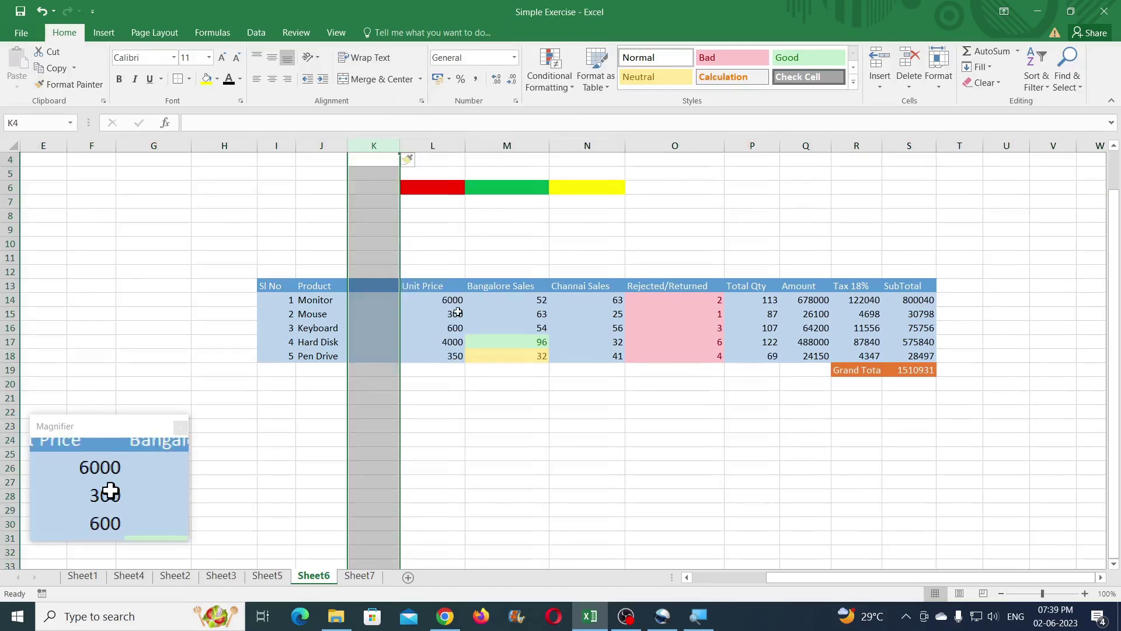
pyautogui.hotkey('ctrl', 'z')
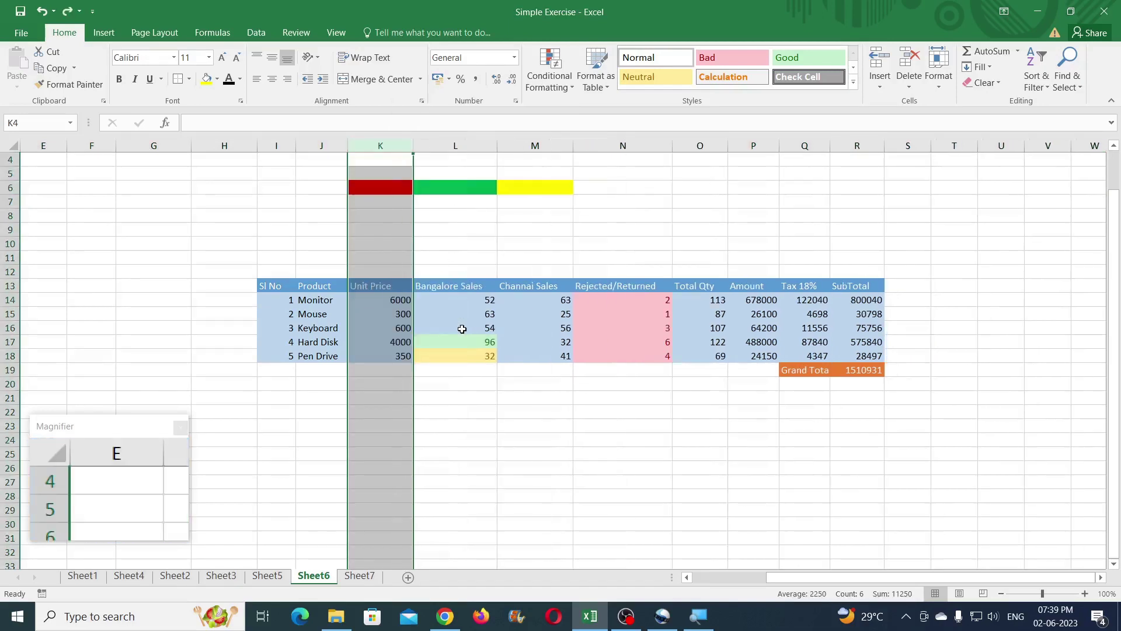
pyautogui.click(378, 316)
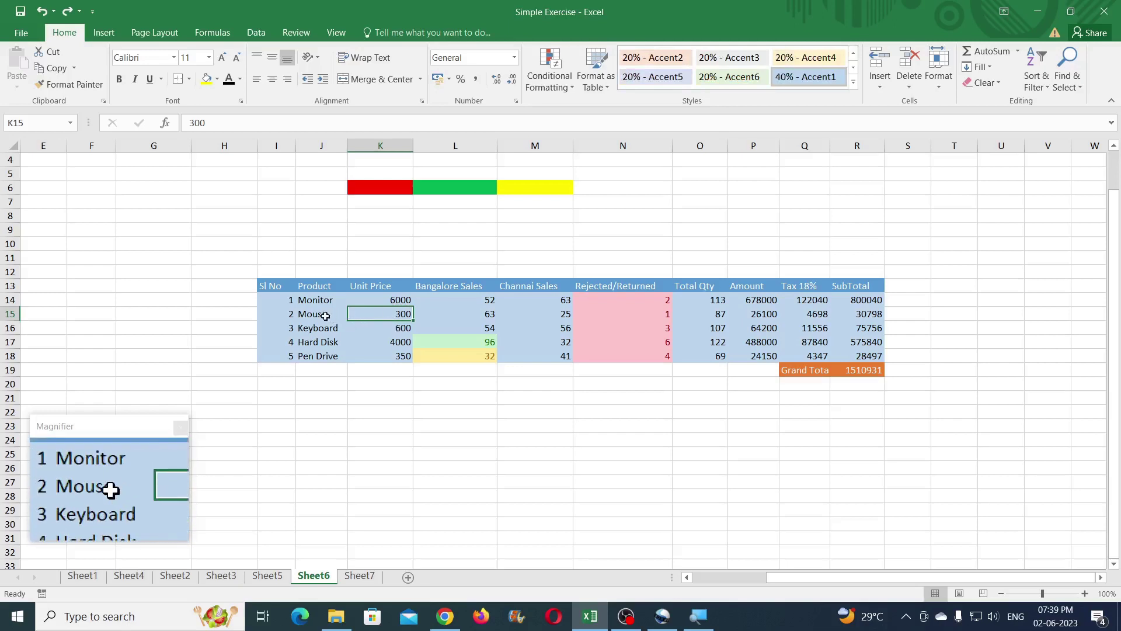
# Insert cells at the Mouse and Keyboard product cells with the Shift cells down option, and undo the insertion
pyautogui.moveTo(324, 314)
pyautogui.mouseDown()
pyautogui.moveTo(350, 326)
pyautogui.moveTo(329, 320)
pyautogui.mouseUp()
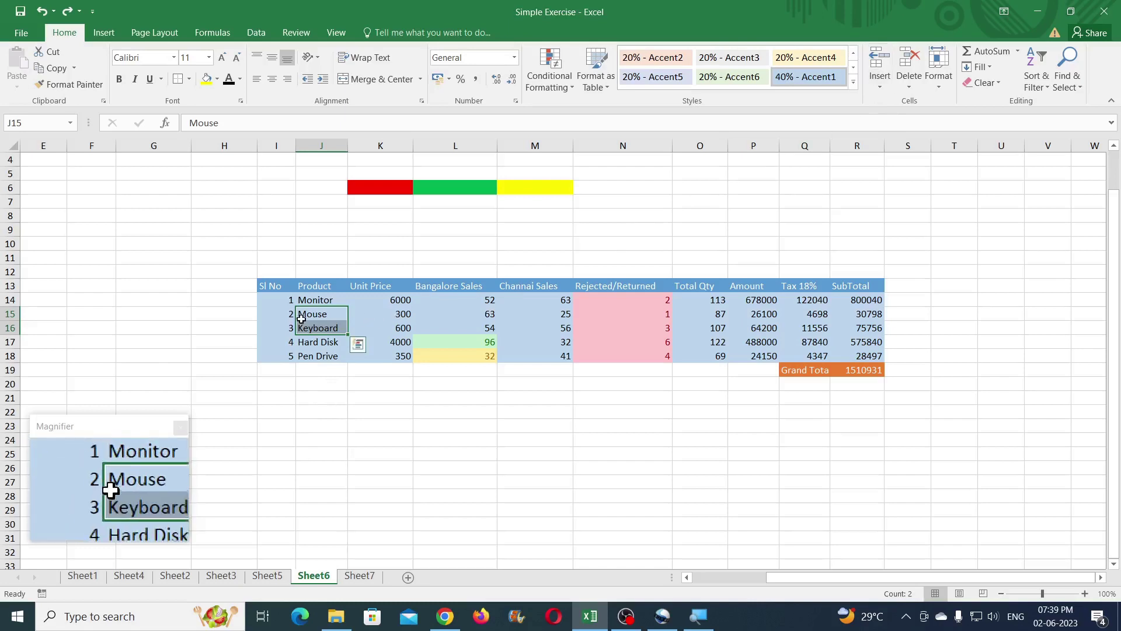
pyautogui.click(875, 91)
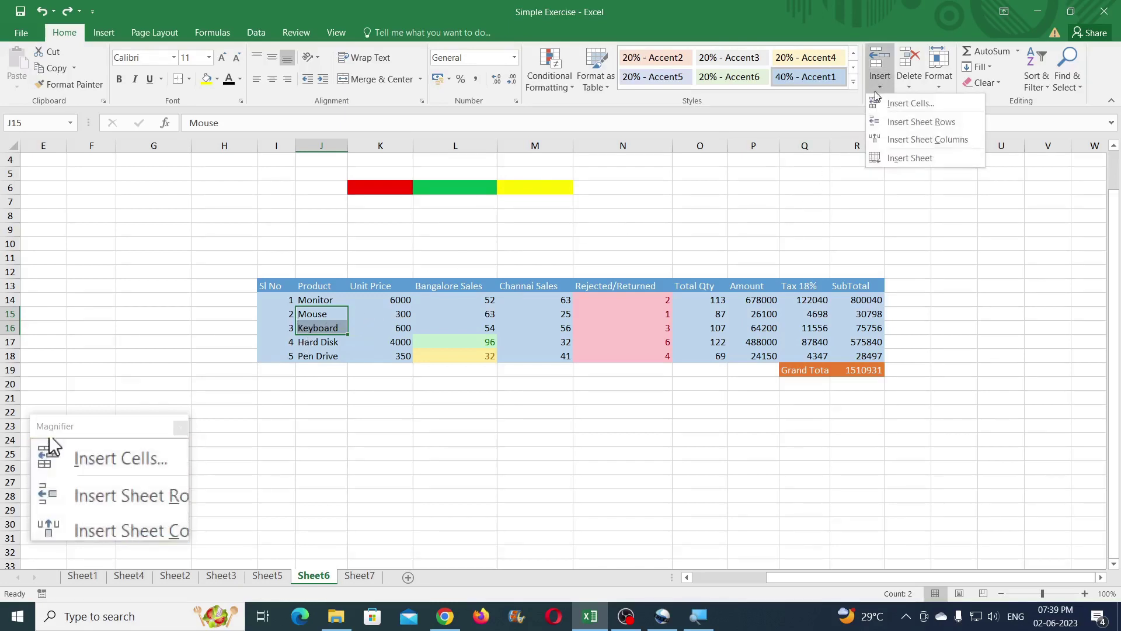
pyautogui.click(911, 107)
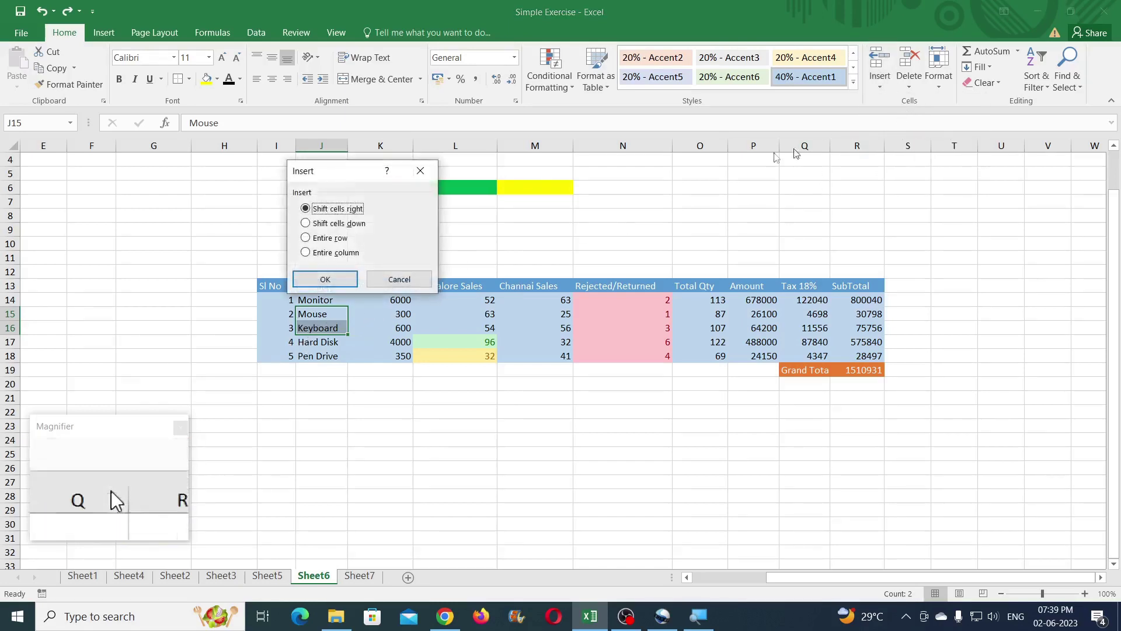
pyautogui.click(332, 227)
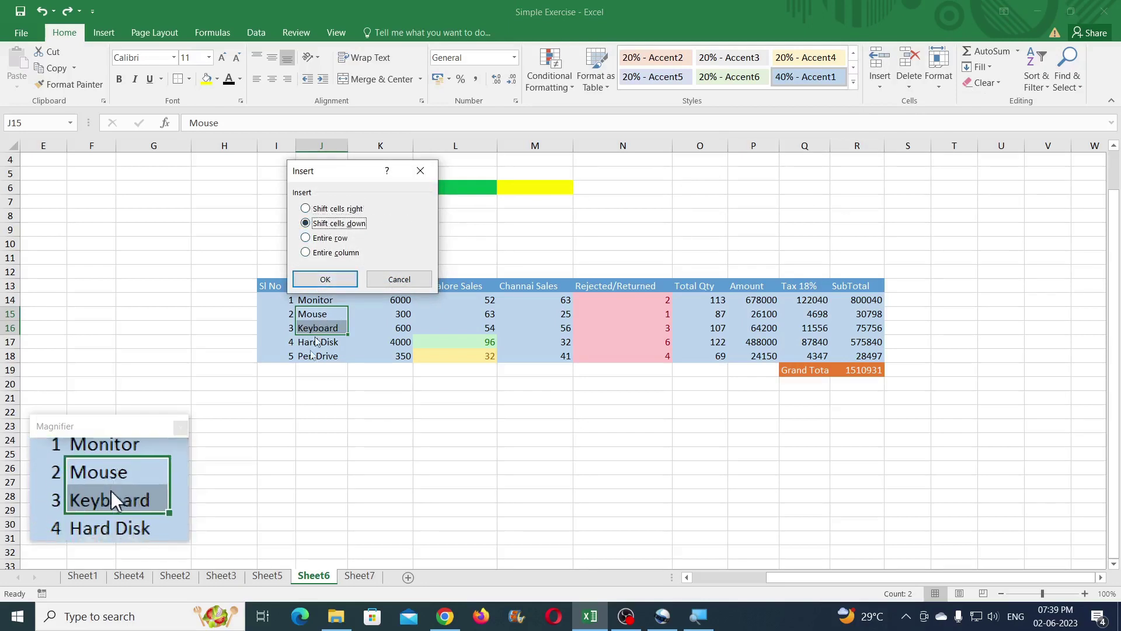
pyautogui.click(325, 280)
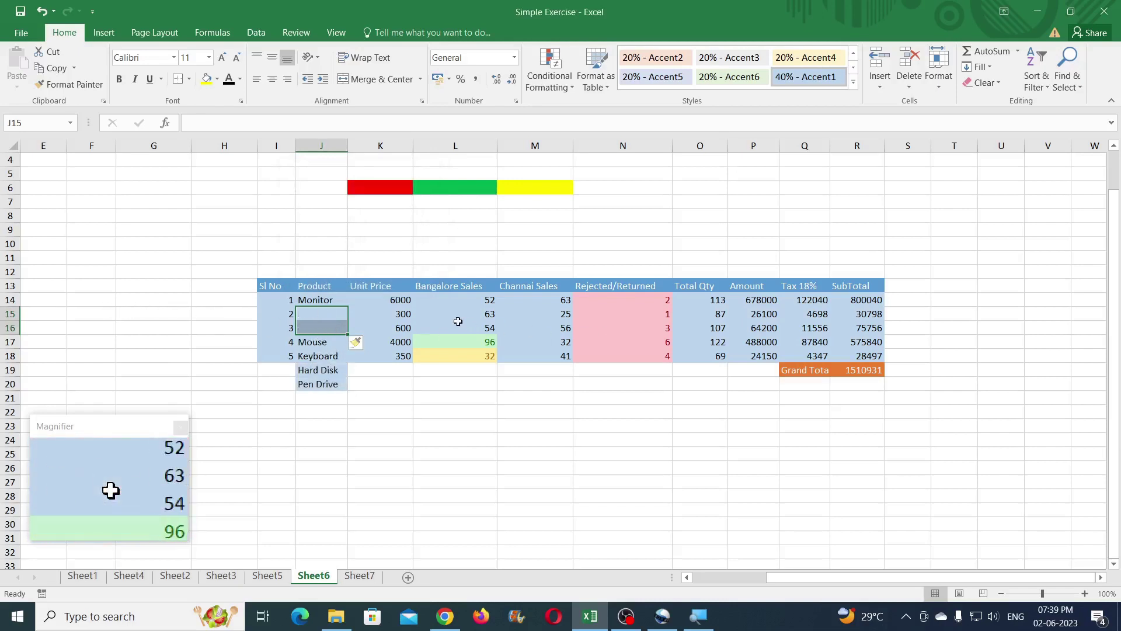
pyautogui.click(457, 322)
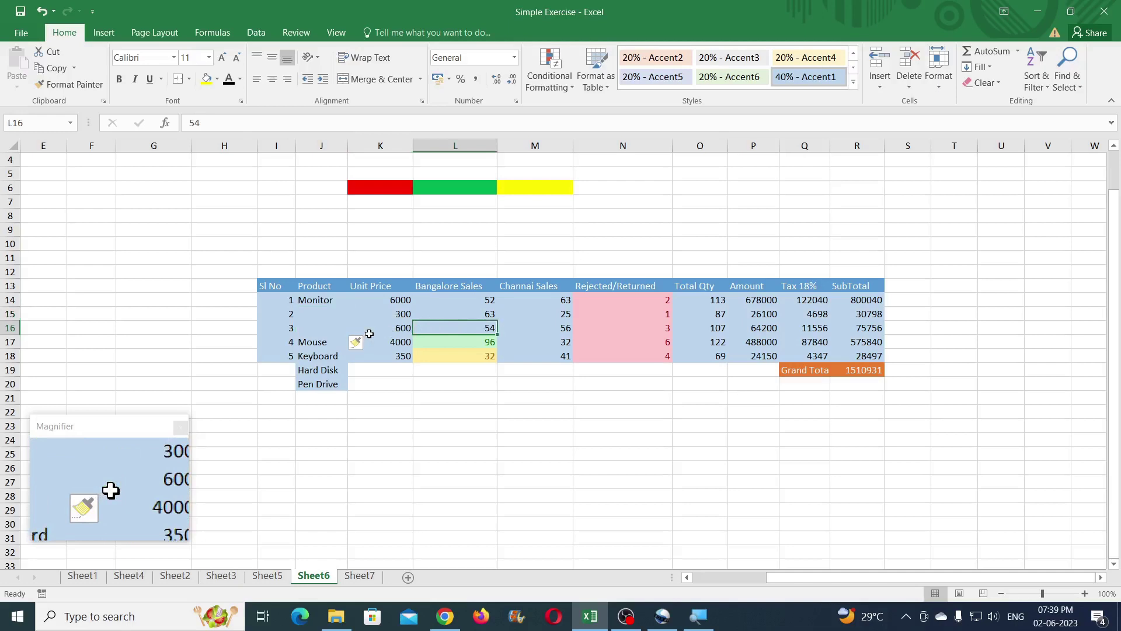
pyautogui.hotkey('ctrl', 'z')
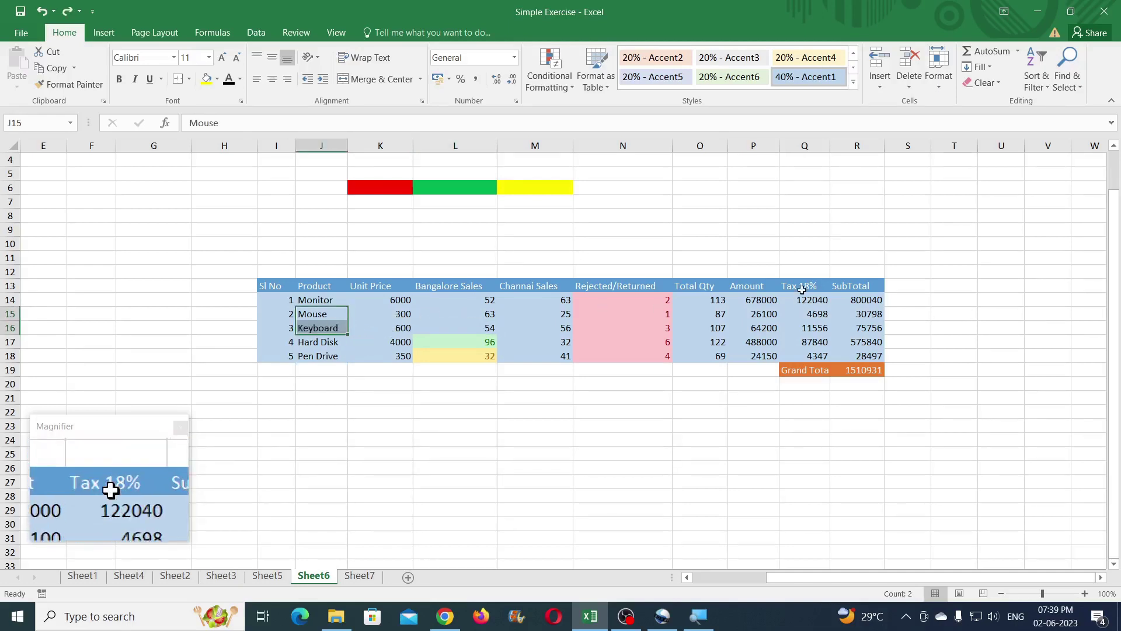
# Insert cells at the Mouse and Keyboard product cells with the Shift cells right option, and undo the insertion
pyautogui.click(881, 86)
pyautogui.click(909, 104)
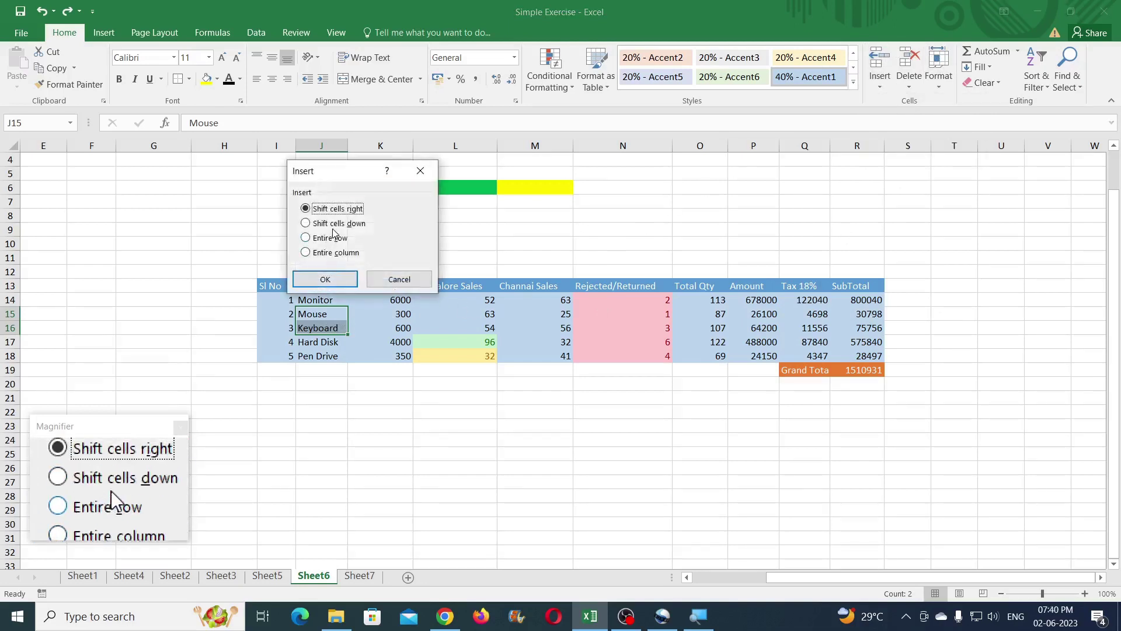
pyautogui.click(342, 279)
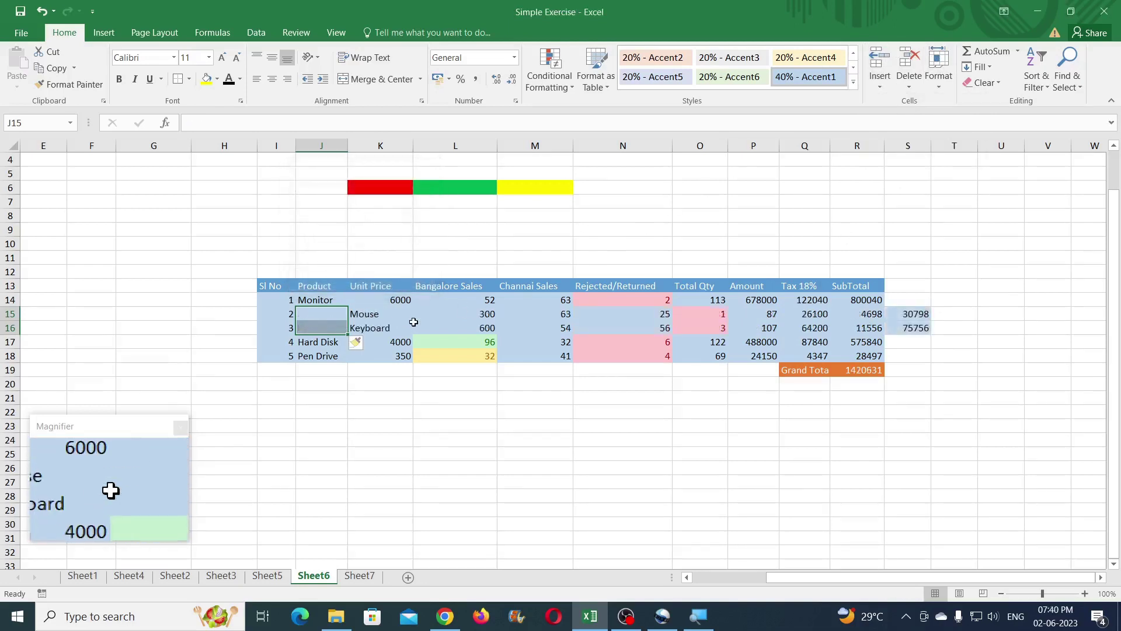
pyautogui.hotkey('ctrl', 'z')
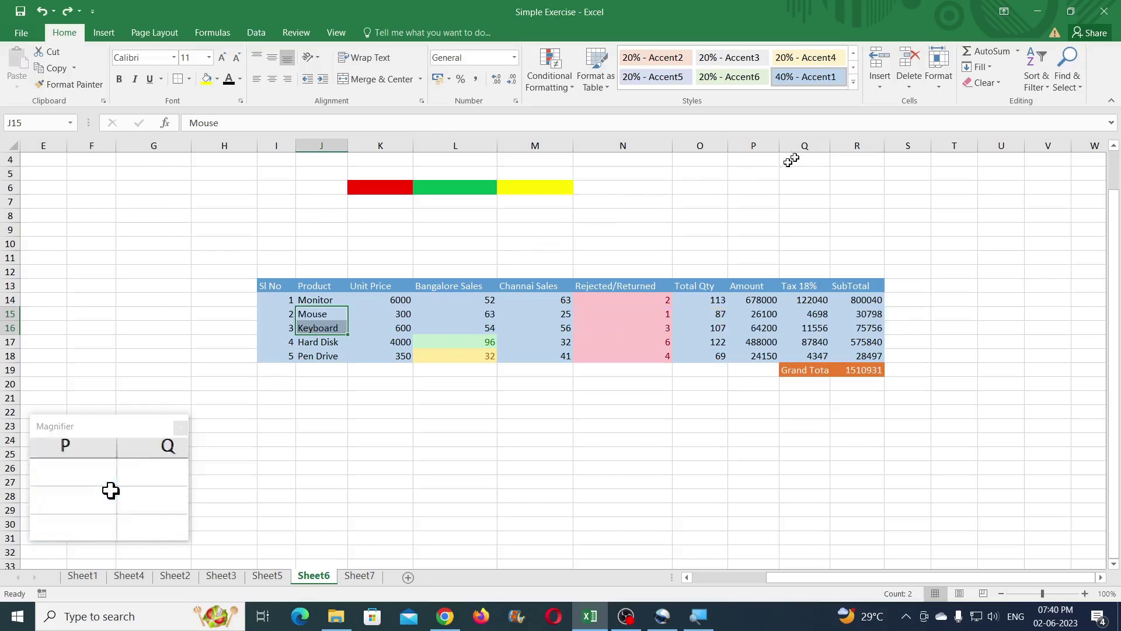
pyautogui.click(880, 86)
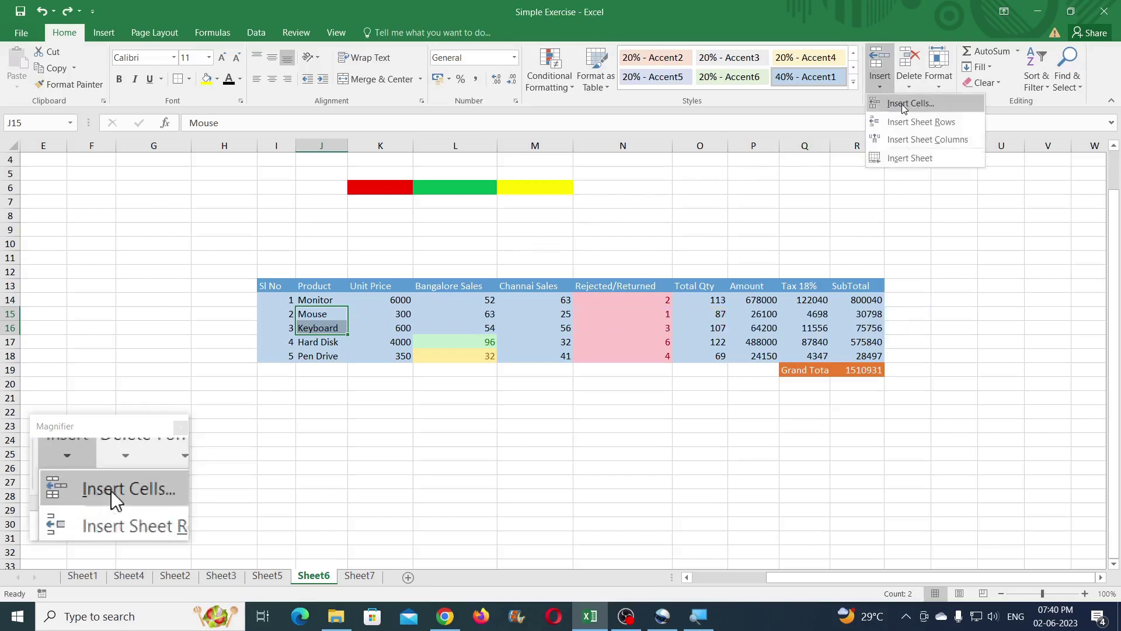
pyautogui.click(906, 104)
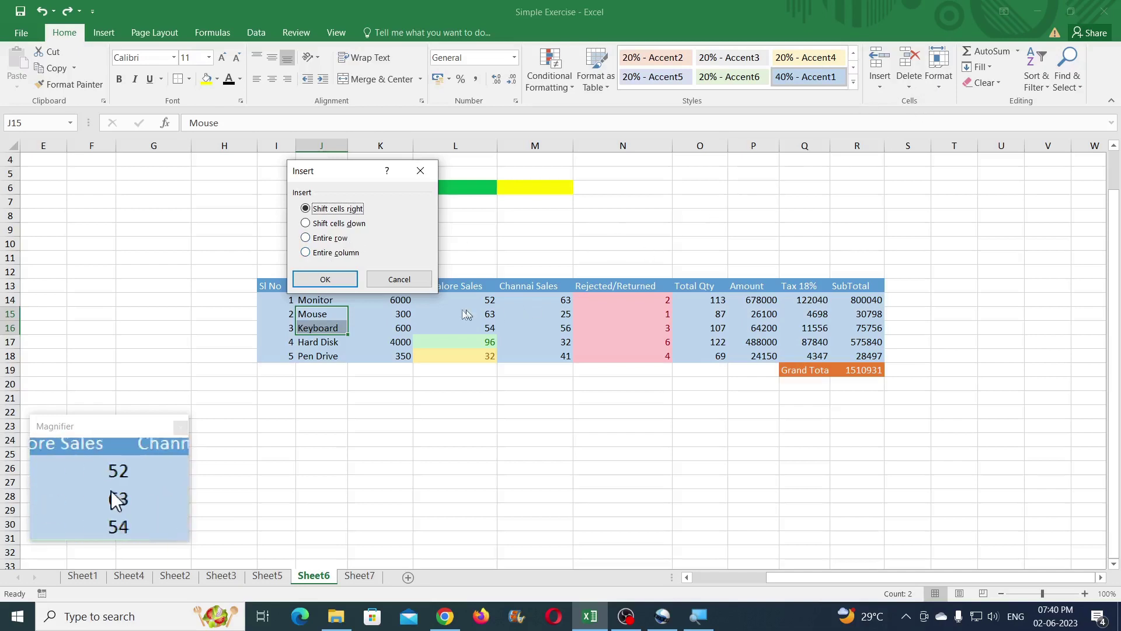
pyautogui.click(409, 279)
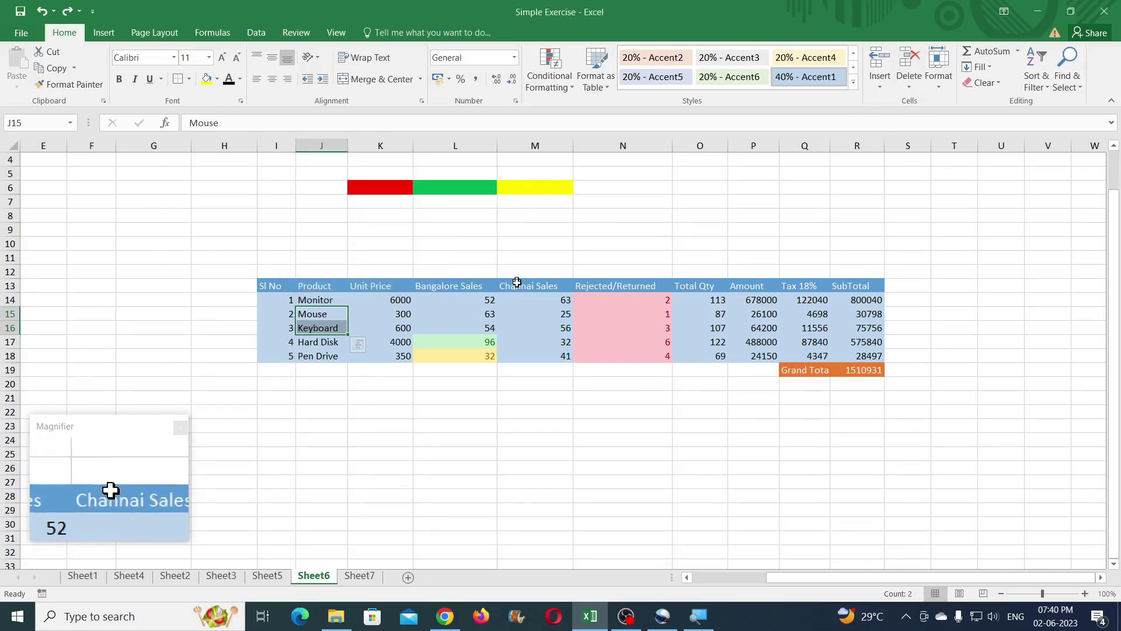
# Insert a new worksheet before Sheet6 and return to Sheet6
pyautogui.click(880, 86)
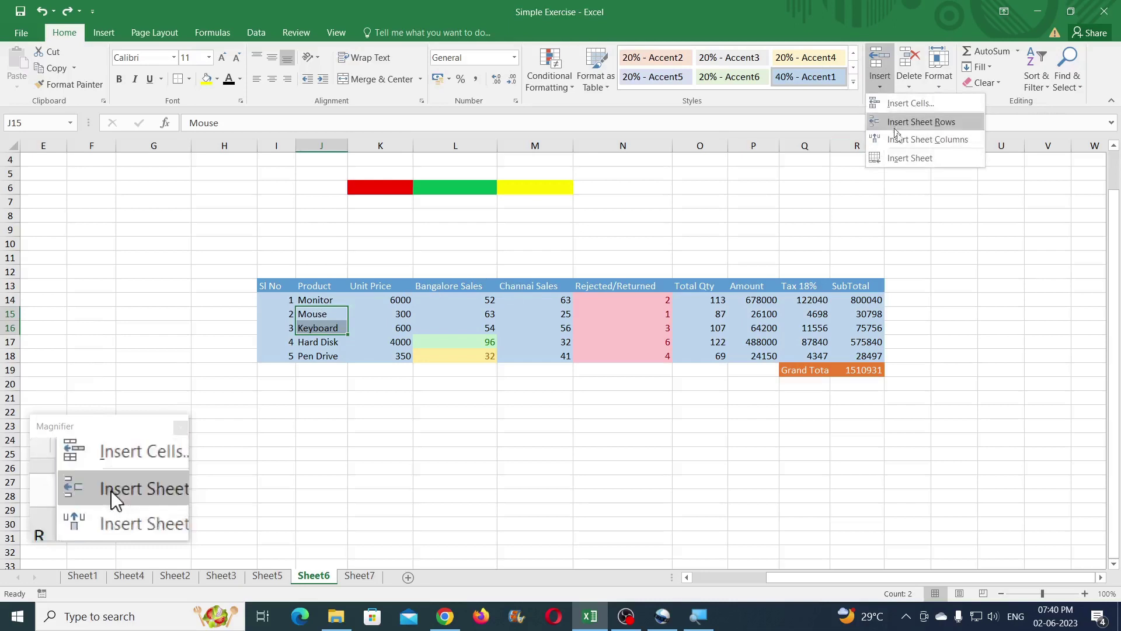
pyautogui.click(909, 159)
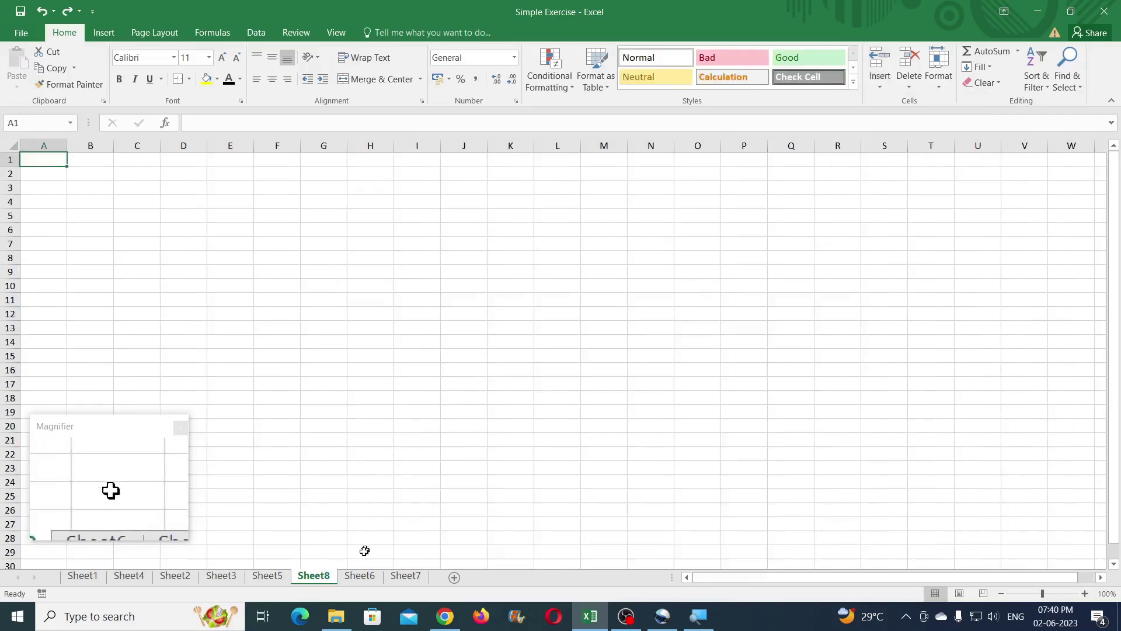
pyautogui.click(357, 578)
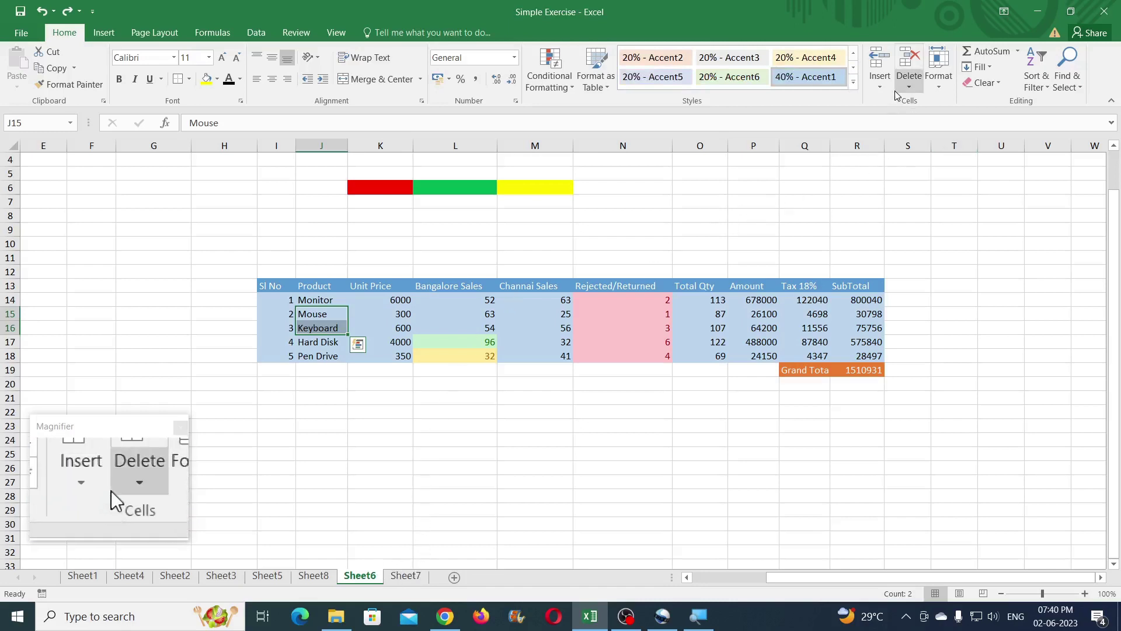
pyautogui.click(880, 87)
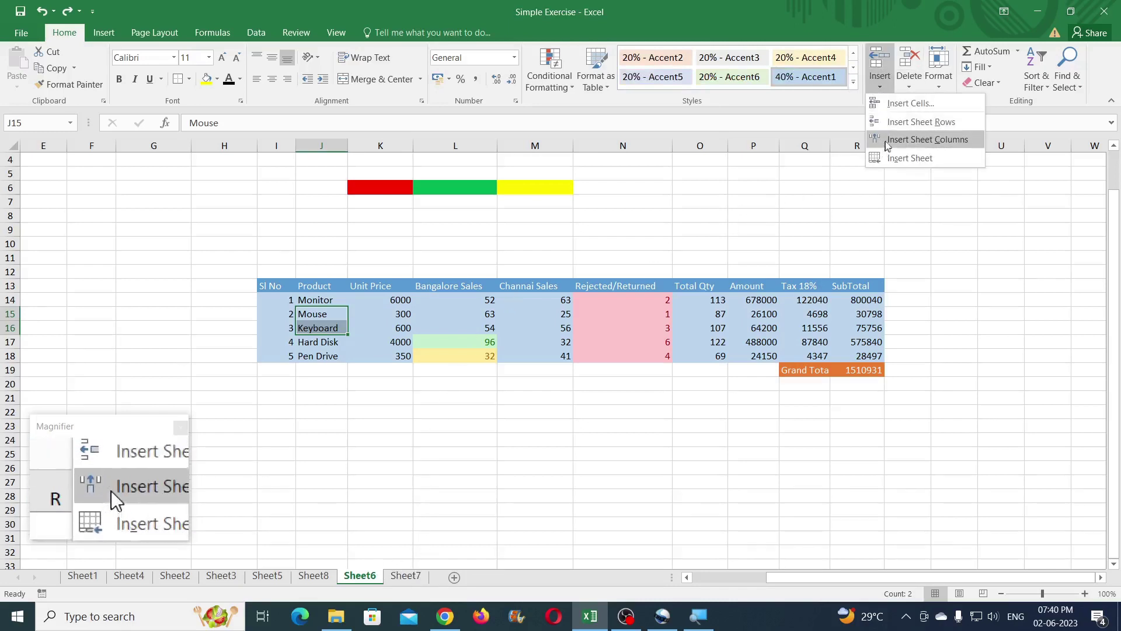
pyautogui.click(911, 23)
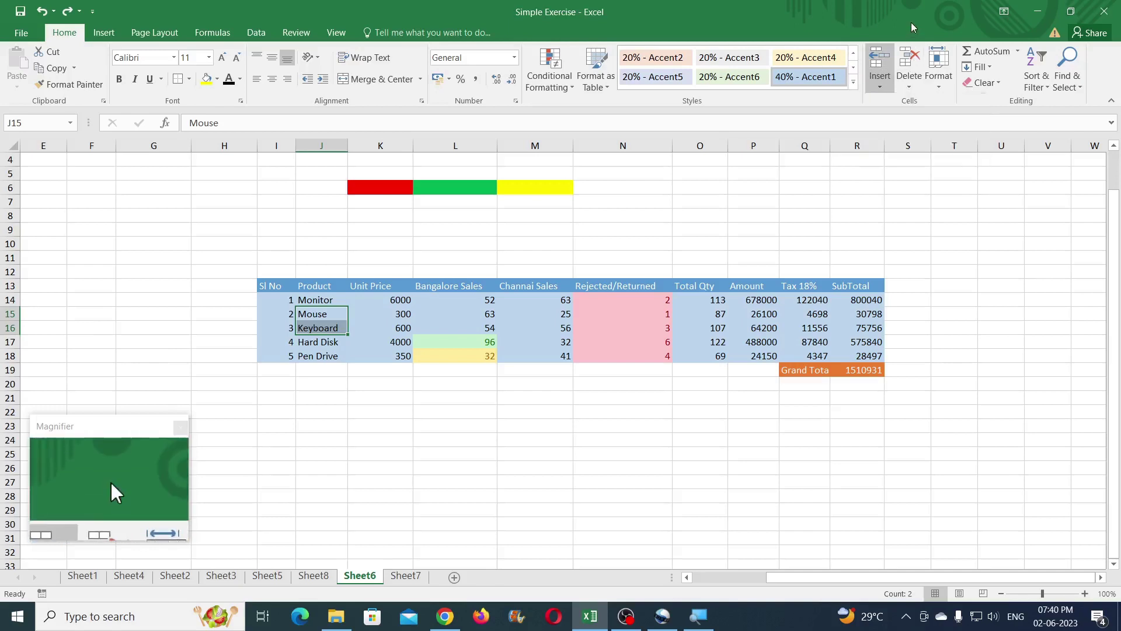
pyautogui.click(912, 82)
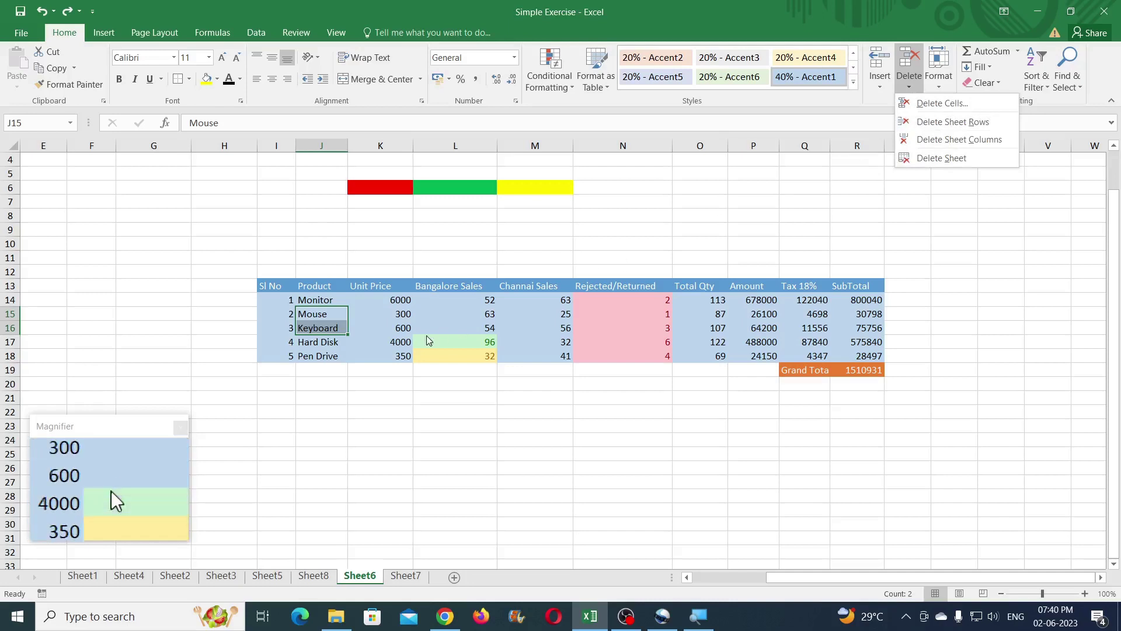
pyautogui.click(337, 319)
# Delete the sheet row containing the Mouse product, and undo the deletion
pyautogui.click(337, 314)
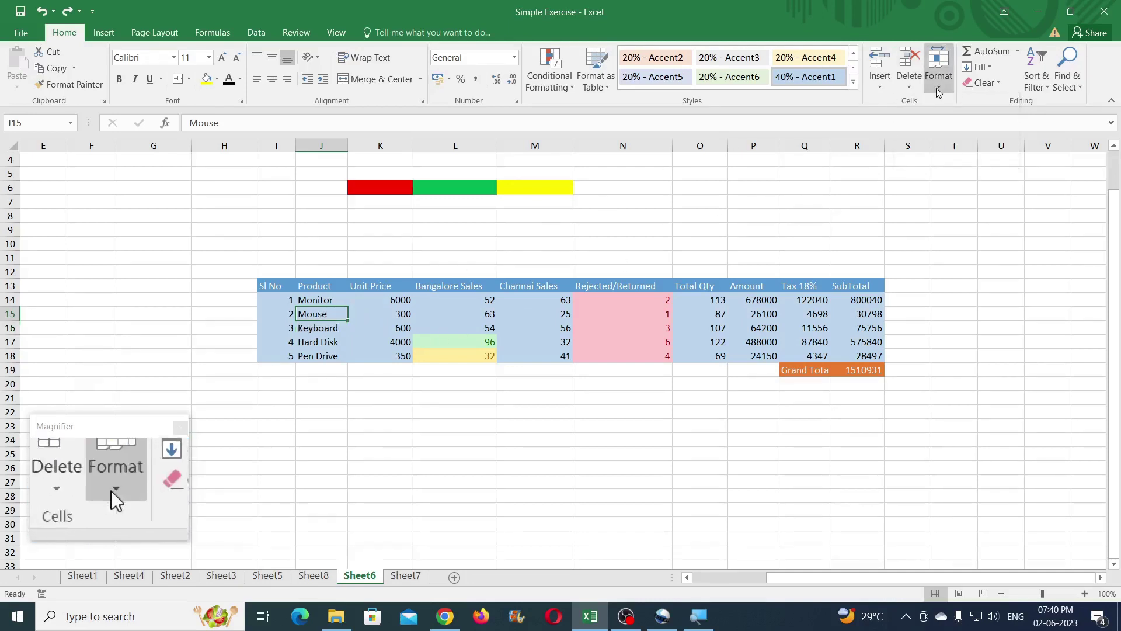
pyautogui.click(910, 86)
pyautogui.click(949, 119)
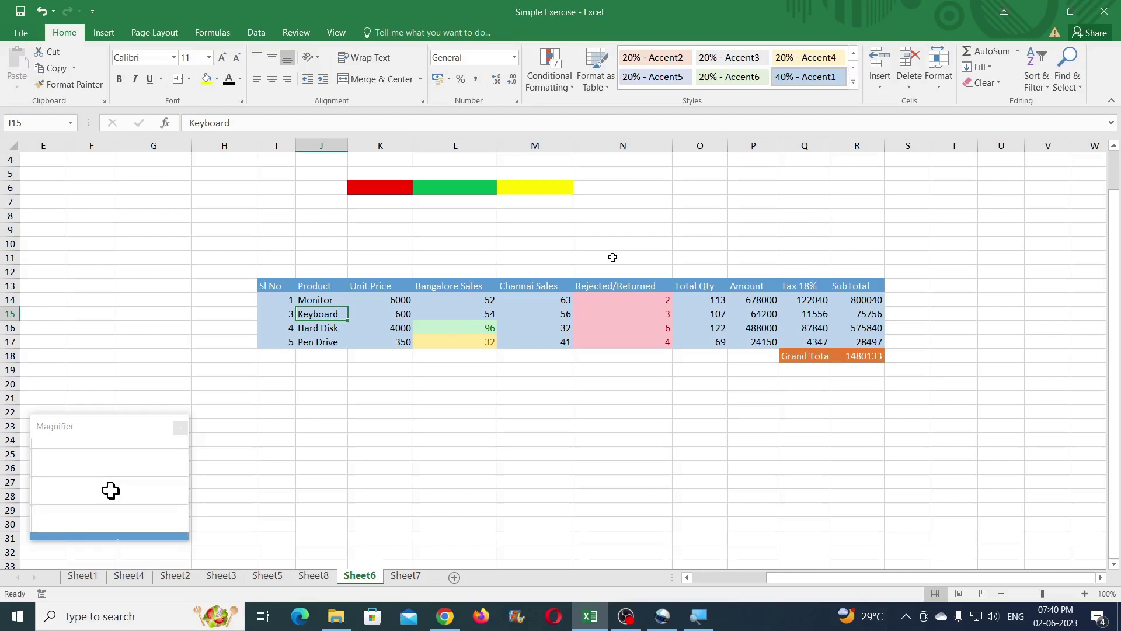
pyautogui.hotkey('ctrl', 'z')
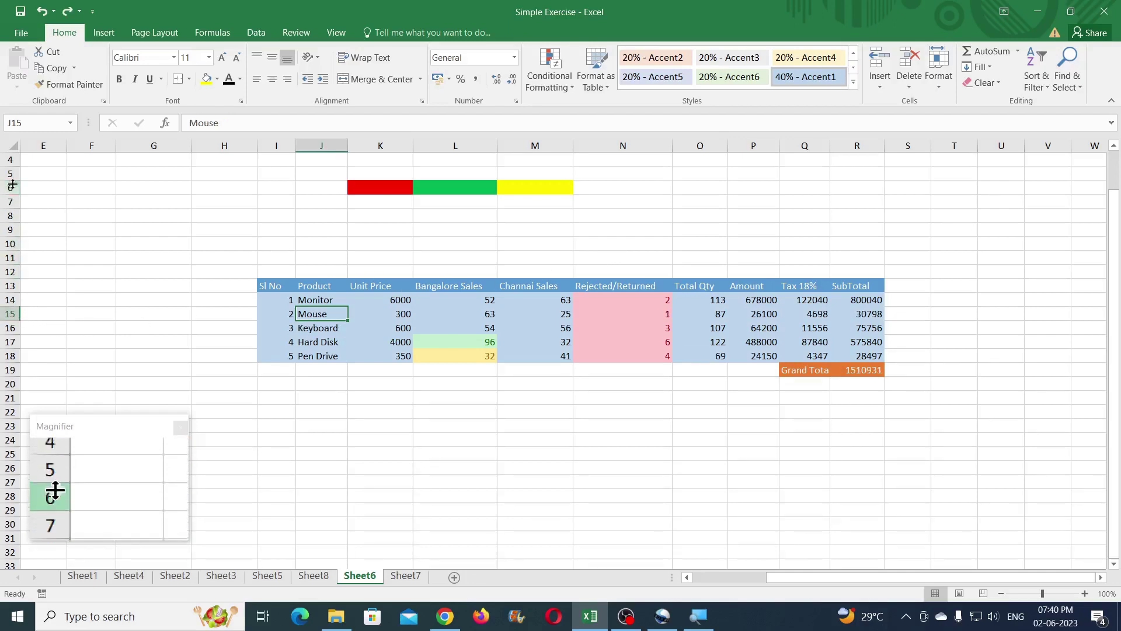
# Delete entire row 6, which contains the red, green and yellow cells above the sales table
pyautogui.rightClick(10, 187)
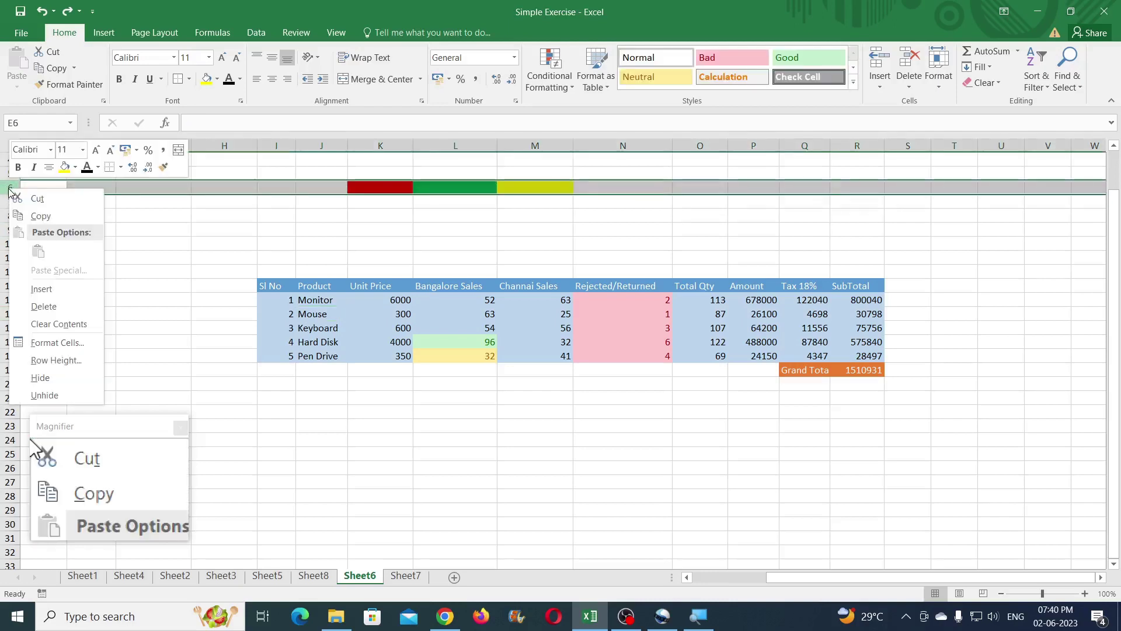
pyautogui.click(44, 312)
pyautogui.click(418, 230)
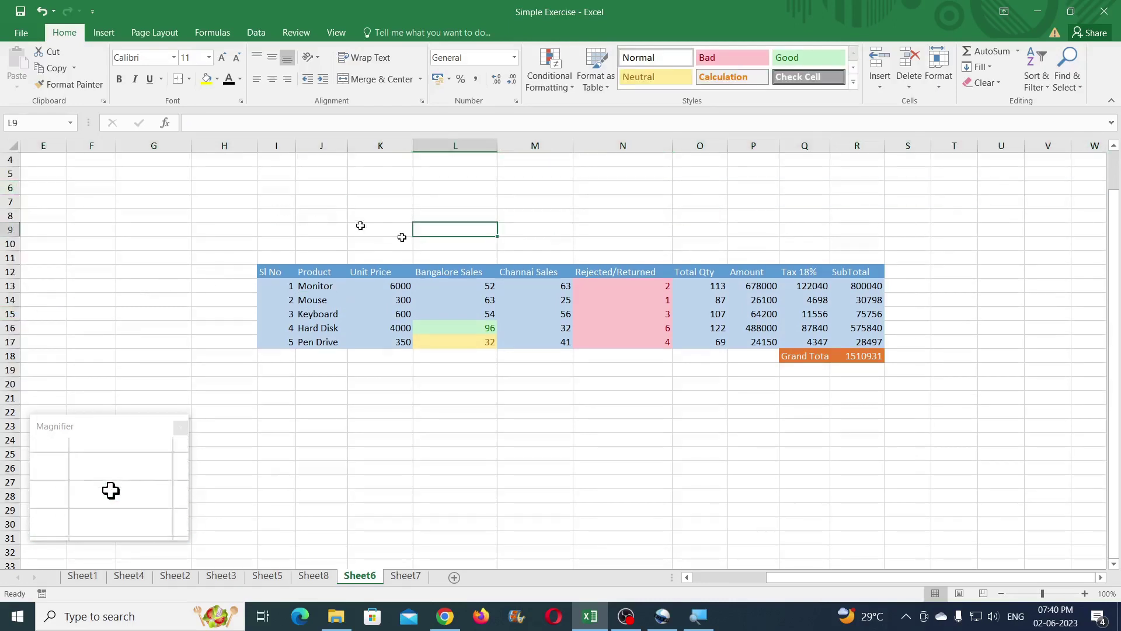
pyautogui.click(514, 297)
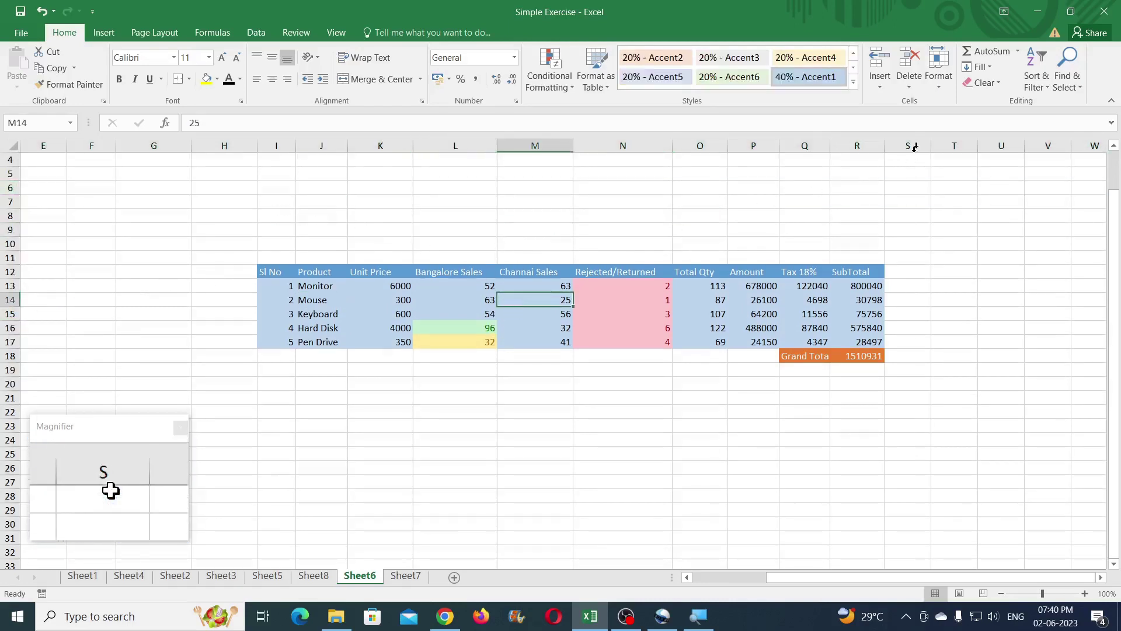
pyautogui.click(913, 85)
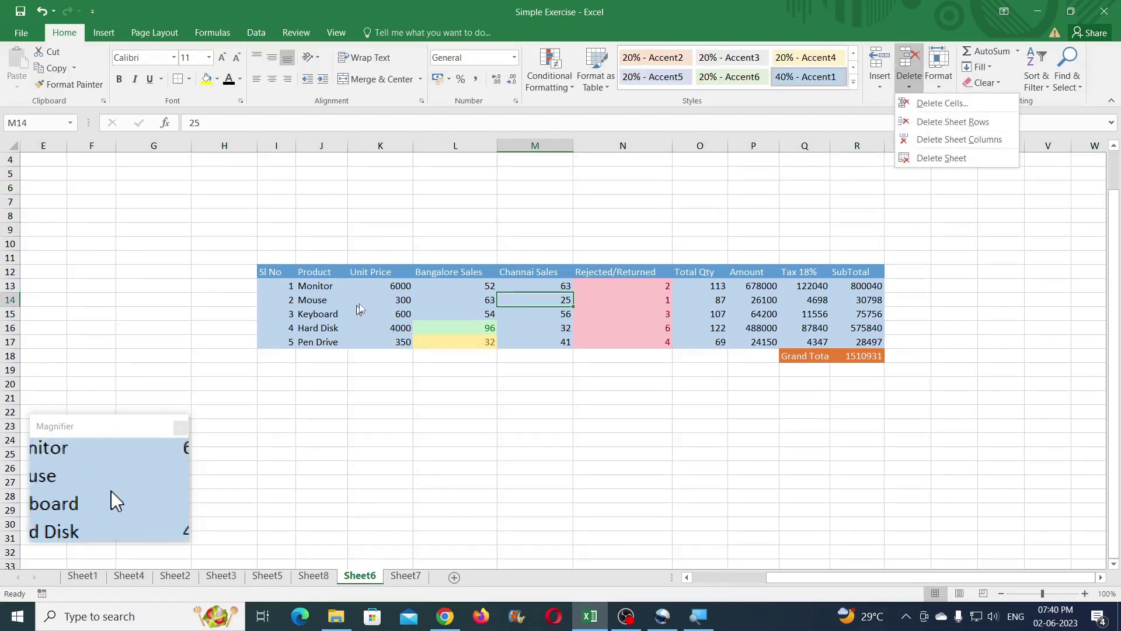
pyautogui.click(365, 306)
# Delete the Channai Sales cells for Monitor and Mouse with the Shift cells up option, and undo the deletion
pyautogui.moveTo(545, 284); pyautogui.dragTo(546, 298)
pyautogui.click(910, 87)
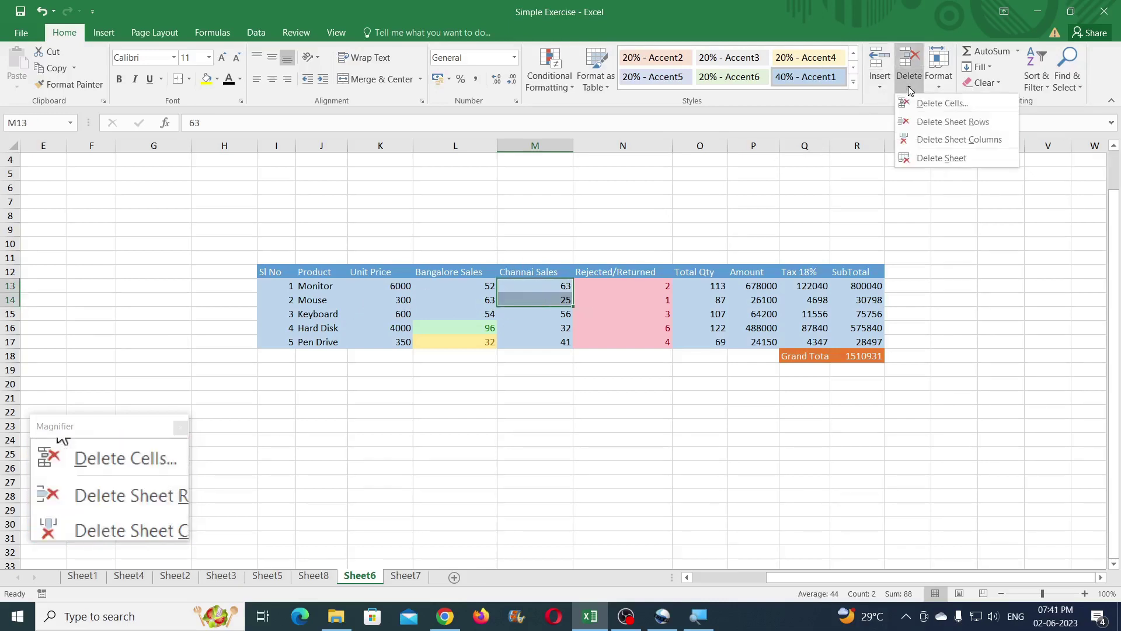
pyautogui.click(937, 105)
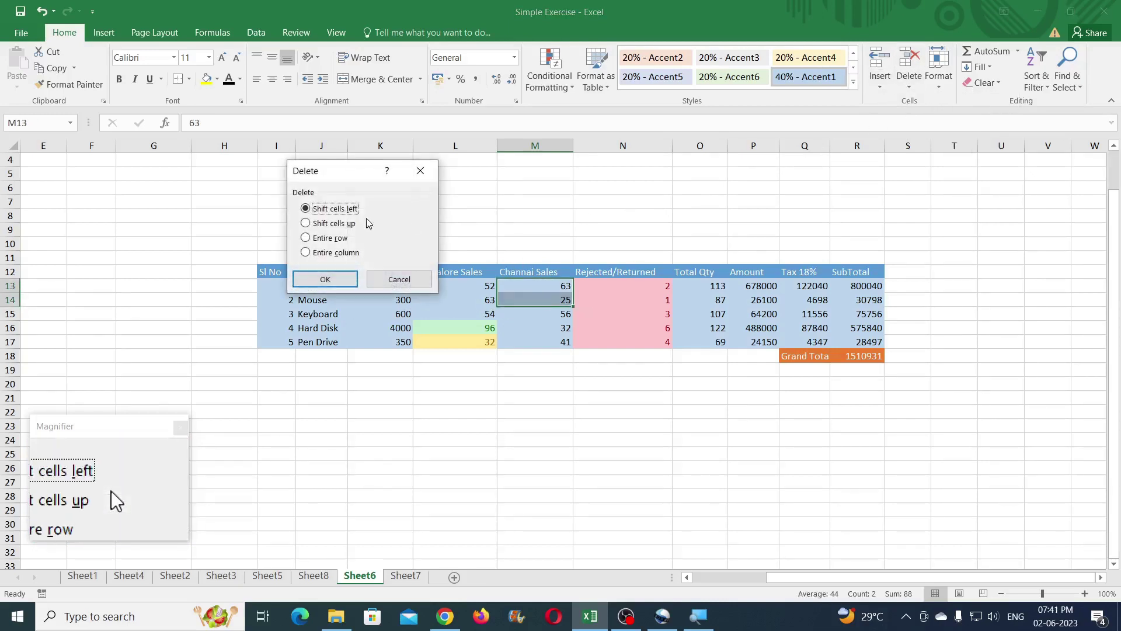
pyautogui.click(334, 227)
pyautogui.click(325, 279)
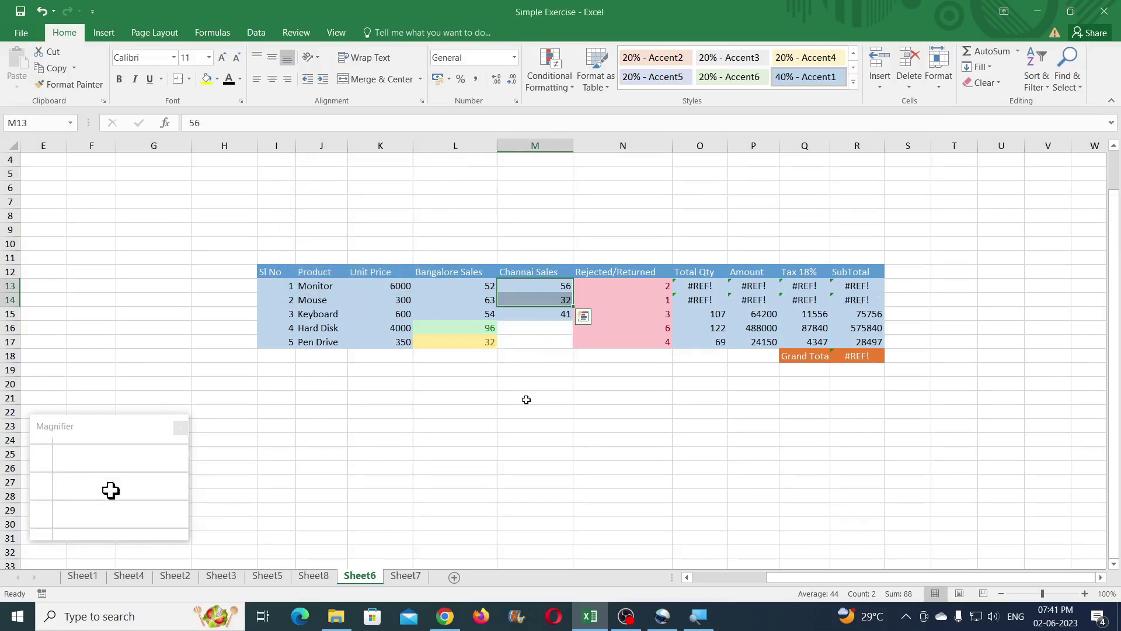
pyautogui.hotkey('ctrl', 'z')
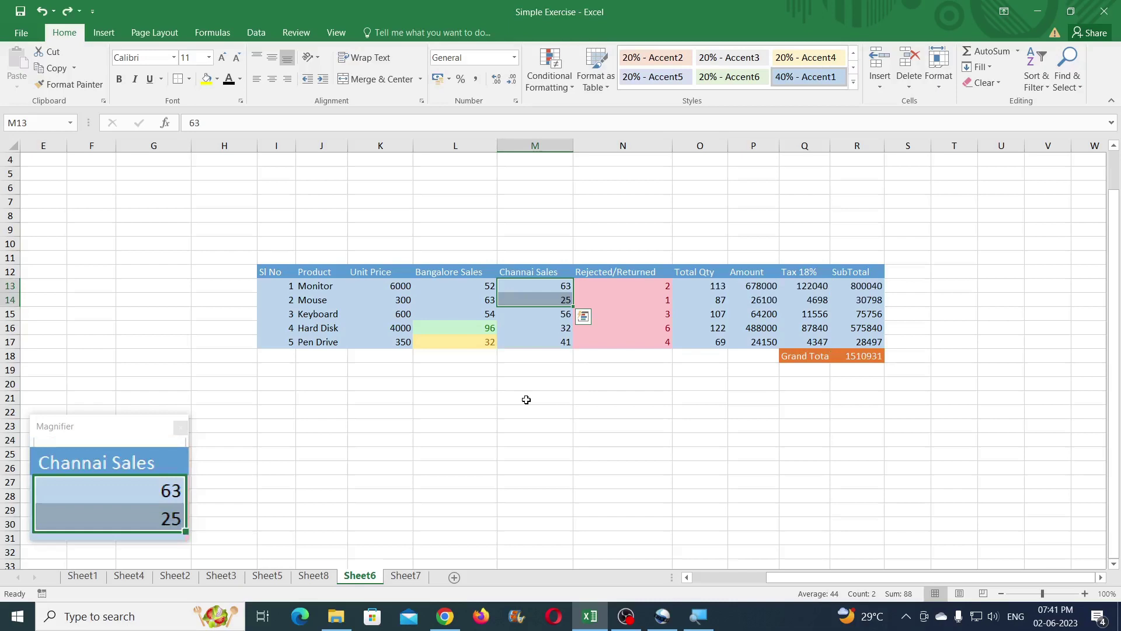
pyautogui.click(910, 82)
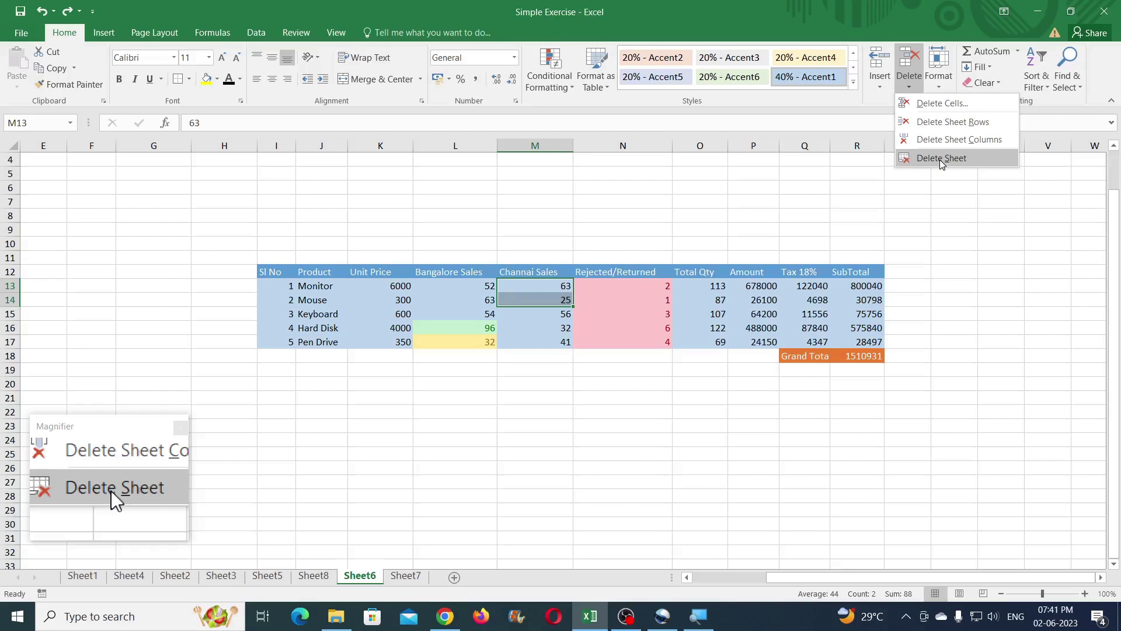
pyautogui.click(927, 30)
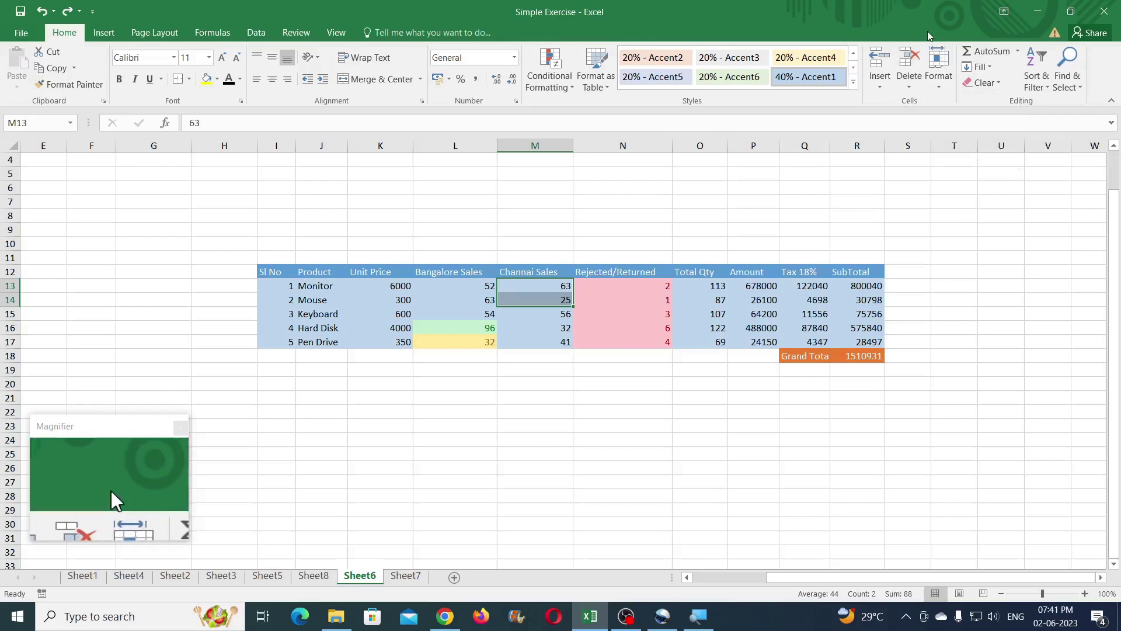
pyautogui.click(937, 88)
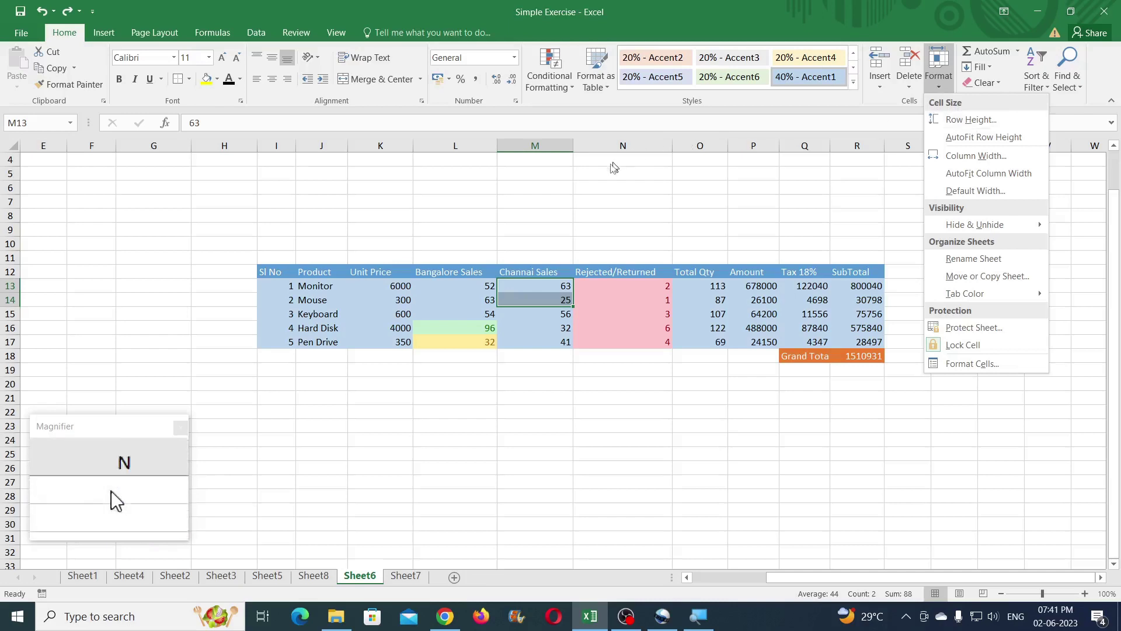
pyautogui.click(497, 176)
# Select M5, manually make row 5 taller and column L slightly wider, and undo both size changes
pyautogui.click(503, 174)
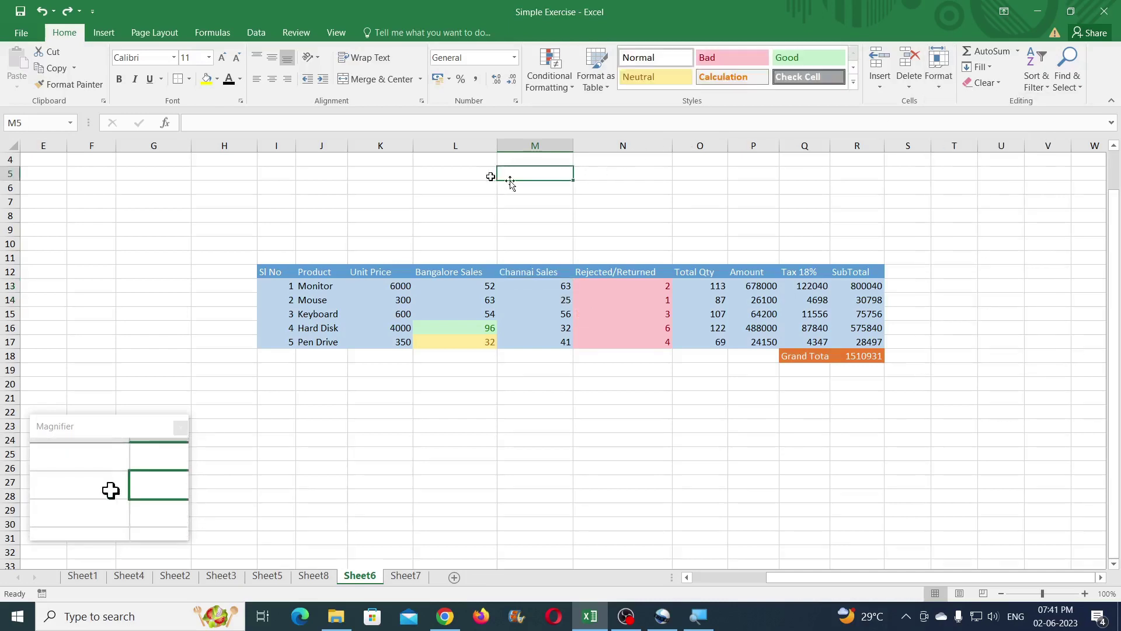
pyautogui.moveTo(11, 182); pyautogui.dragTo(11, 197)
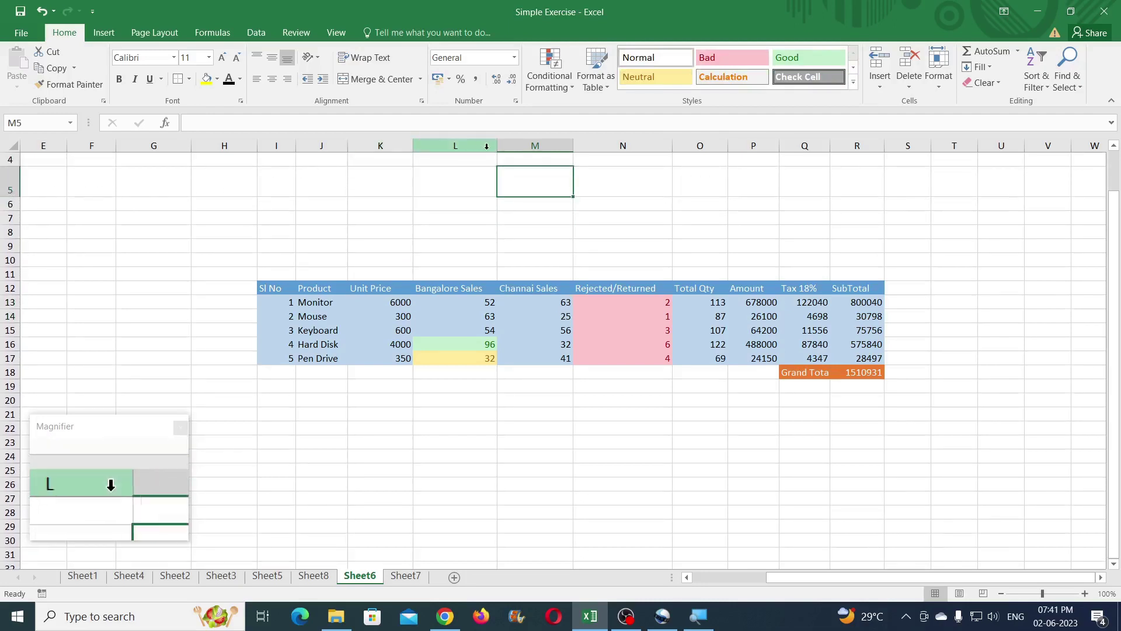
pyautogui.moveTo(497, 145); pyautogui.dragTo(511, 145)
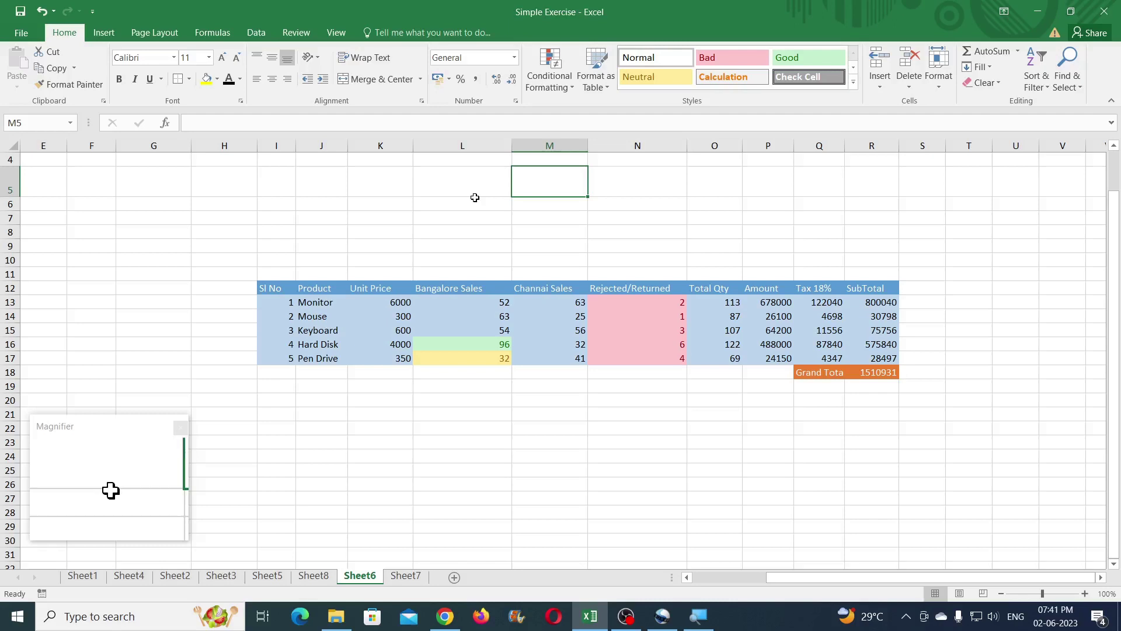
pyautogui.hotkey('ctrl', 'z')
pyautogui.hotkey('ctrl', 'z')
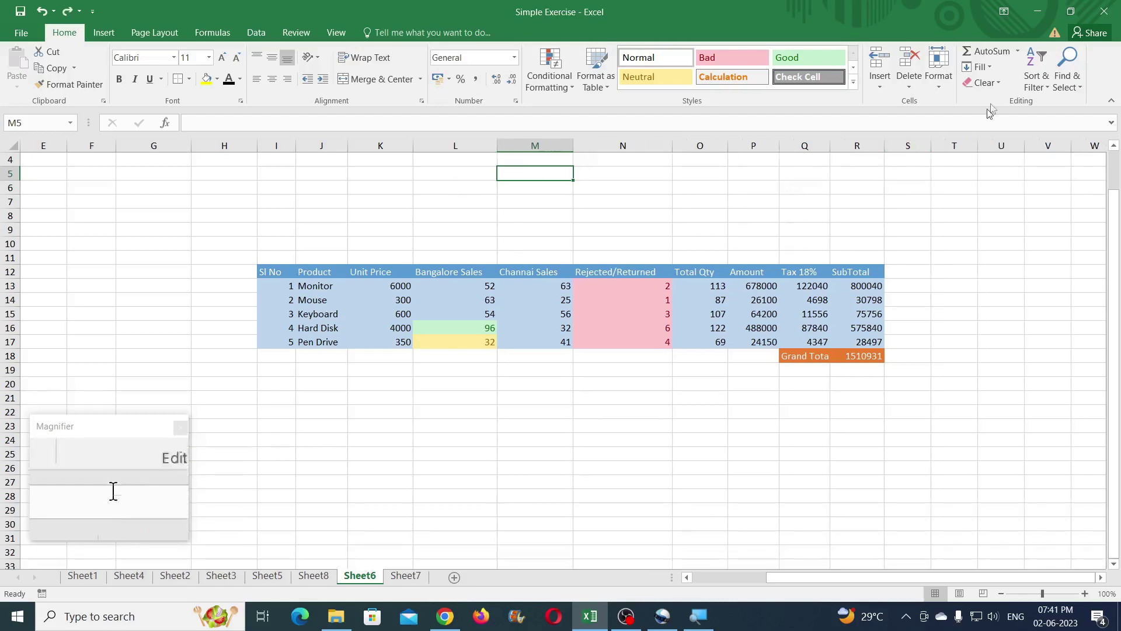
# Set the height of row 5 to exactly 30, and undo the change
pyautogui.click(945, 88)
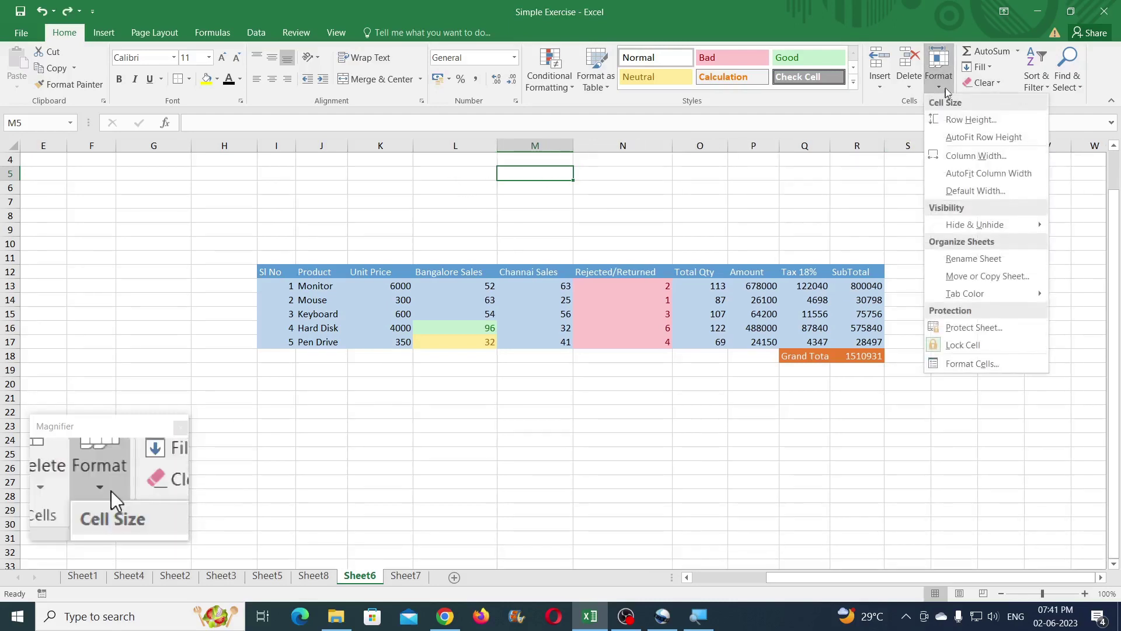
pyautogui.click(962, 121)
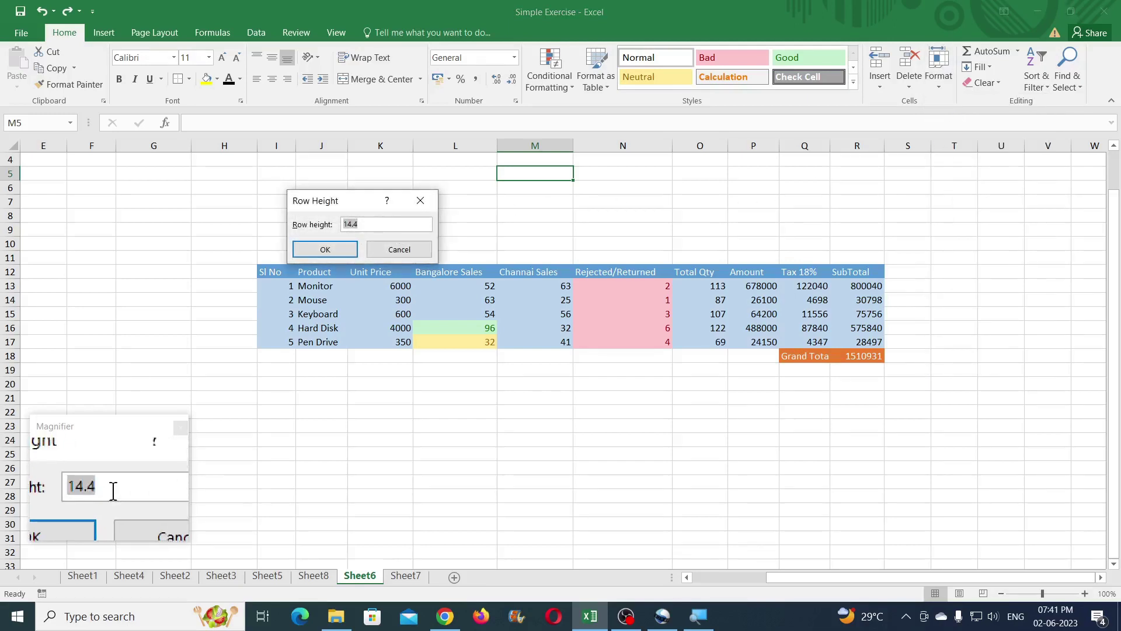
pyautogui.write('30')
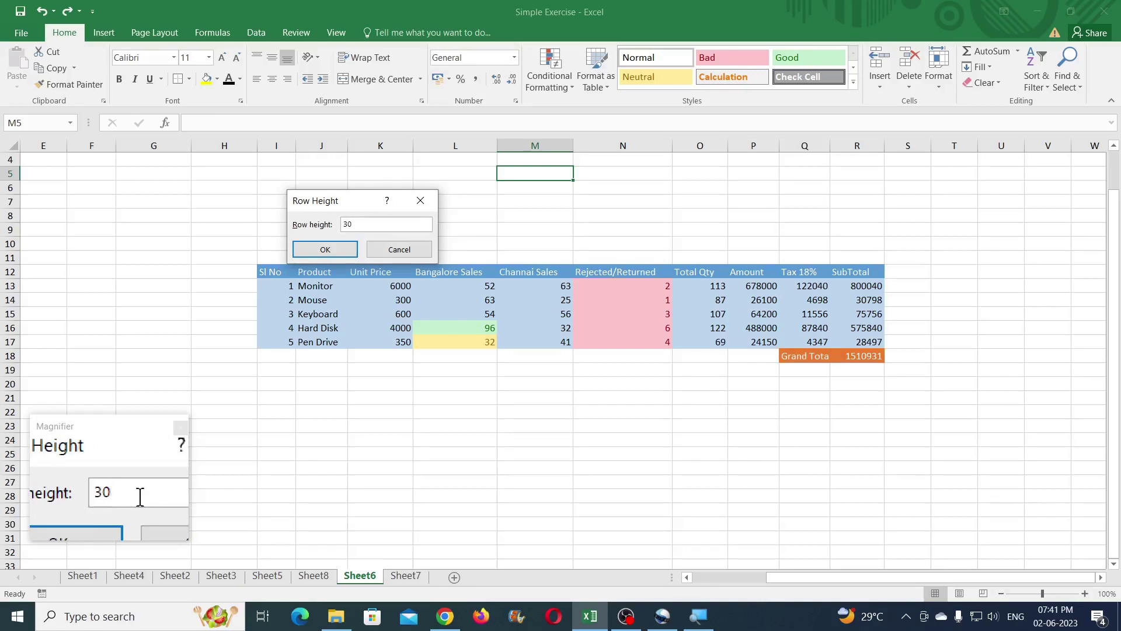
pyautogui.press('Return')
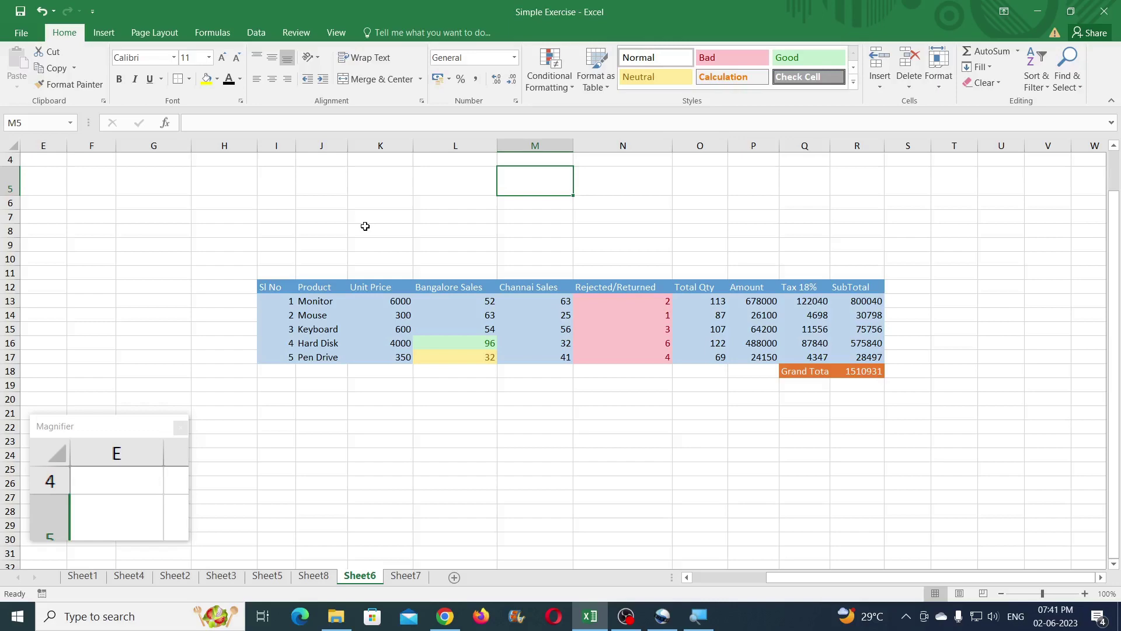
pyautogui.hotkey('ctrl', 'z')
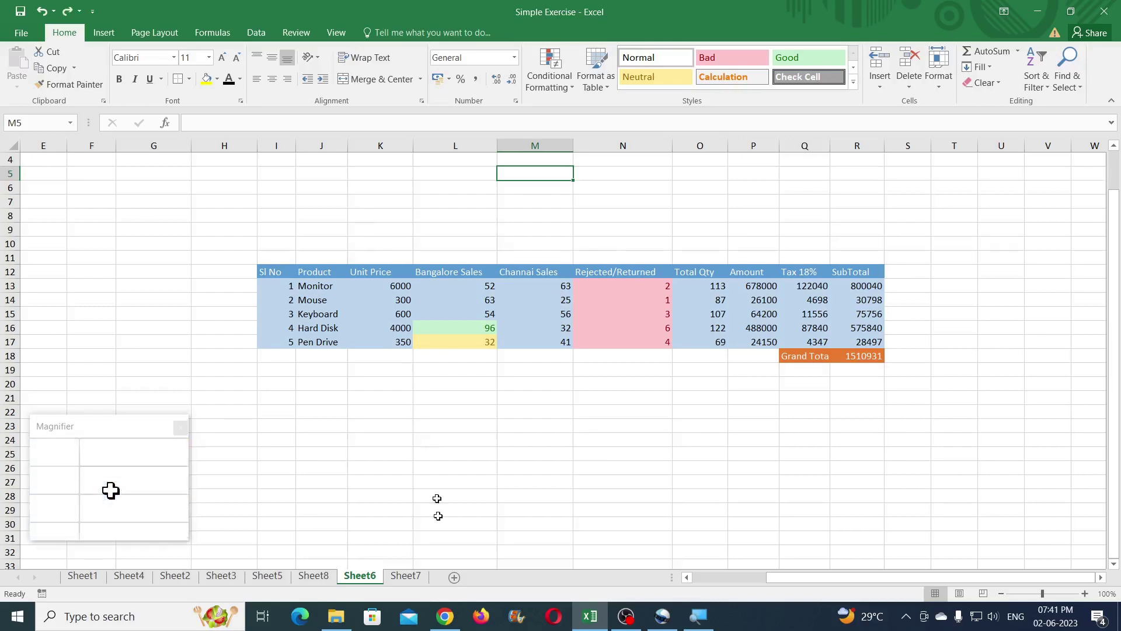
# Add a new worksheet after Sheet7 and set the height of all its rows to 30
pyautogui.click(411, 577)
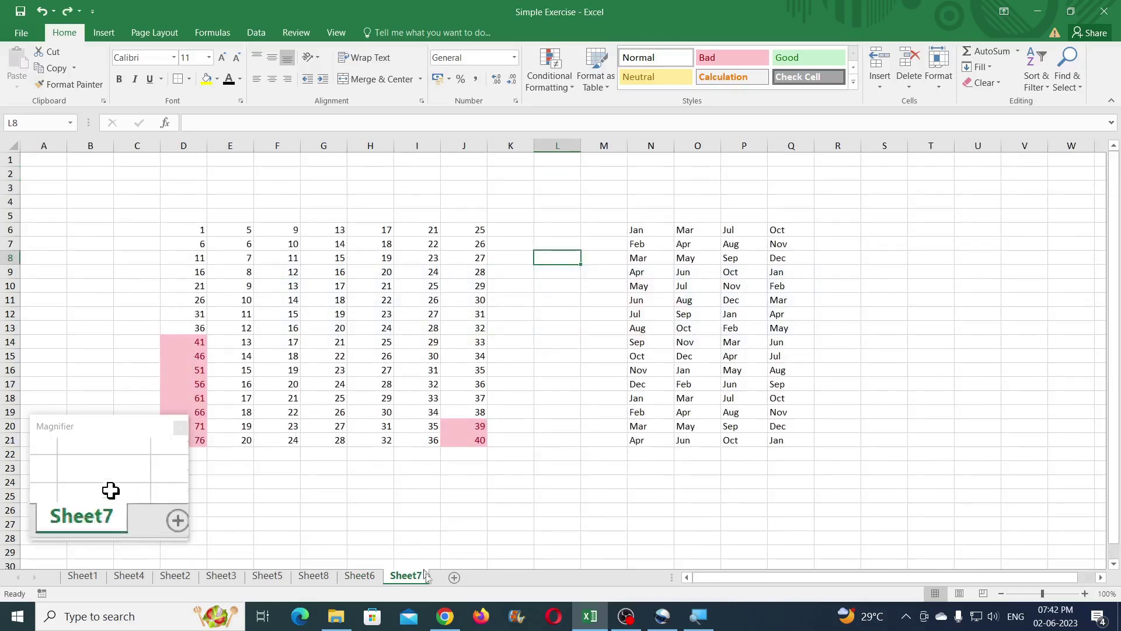
pyautogui.click(454, 578)
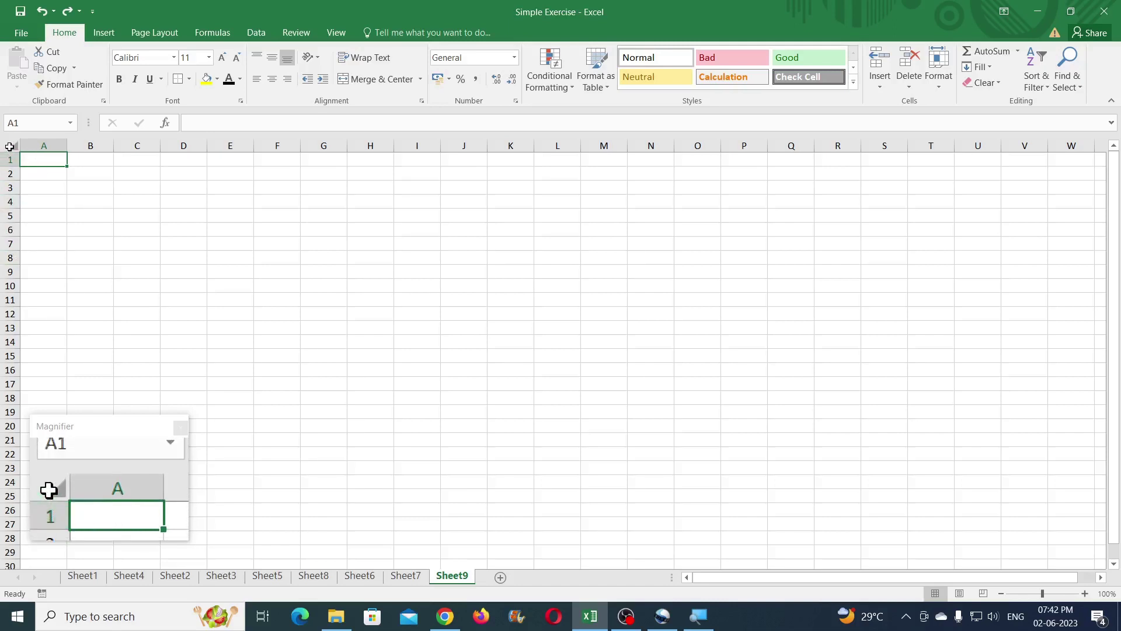
pyautogui.click(10, 147)
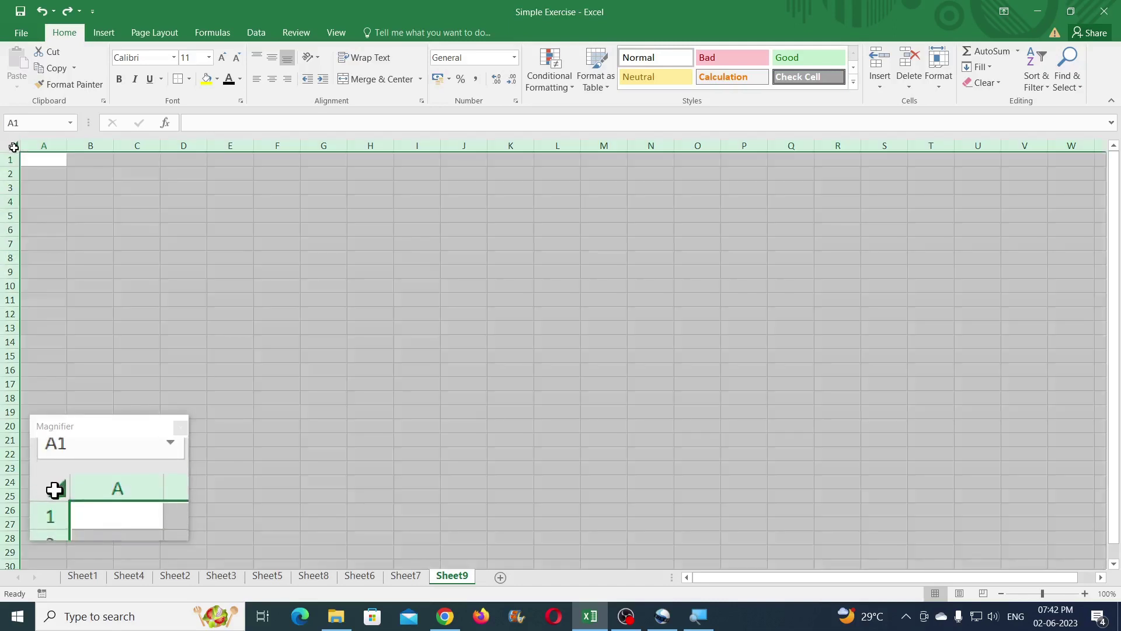
pyautogui.click(938, 86)
pyautogui.click(959, 118)
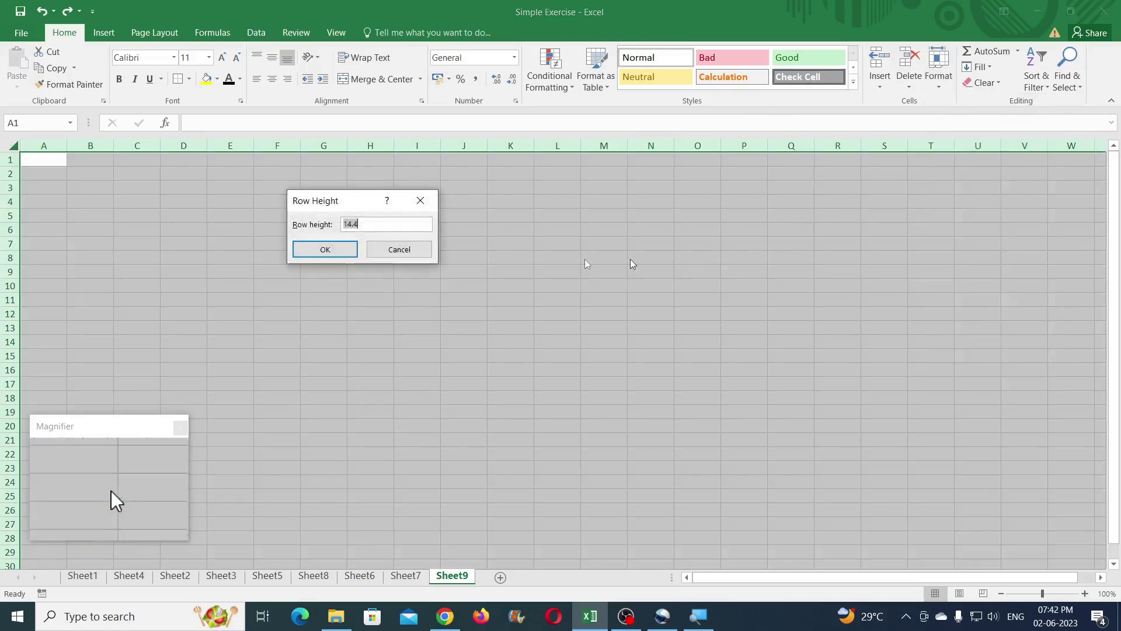
pyautogui.write('30')
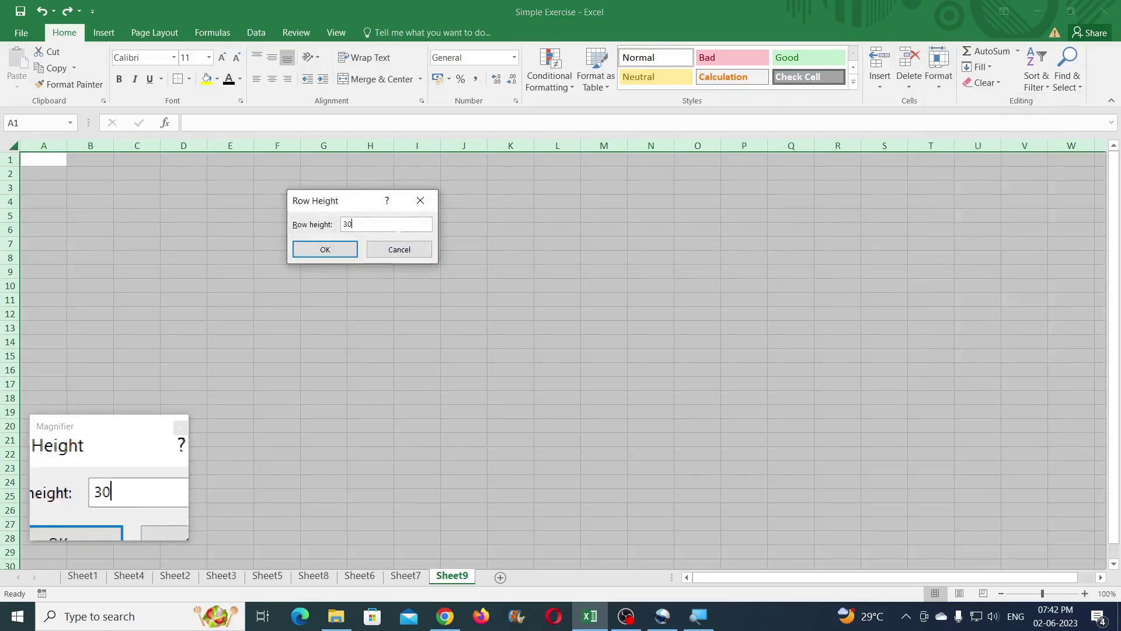
pyautogui.press('Return')
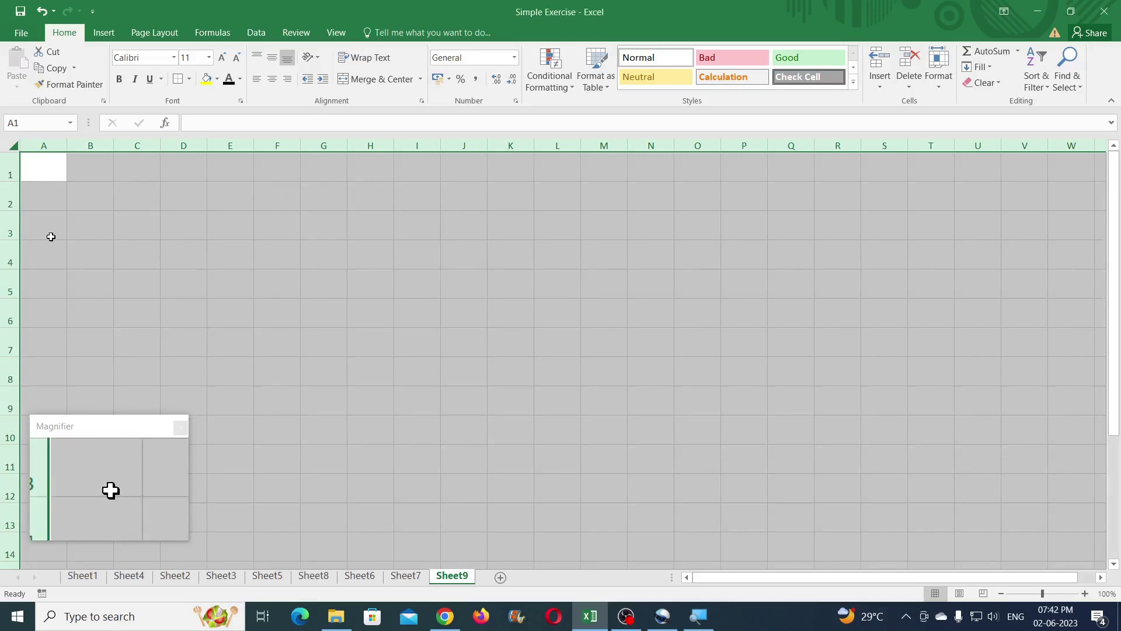
pyautogui.click(226, 208)
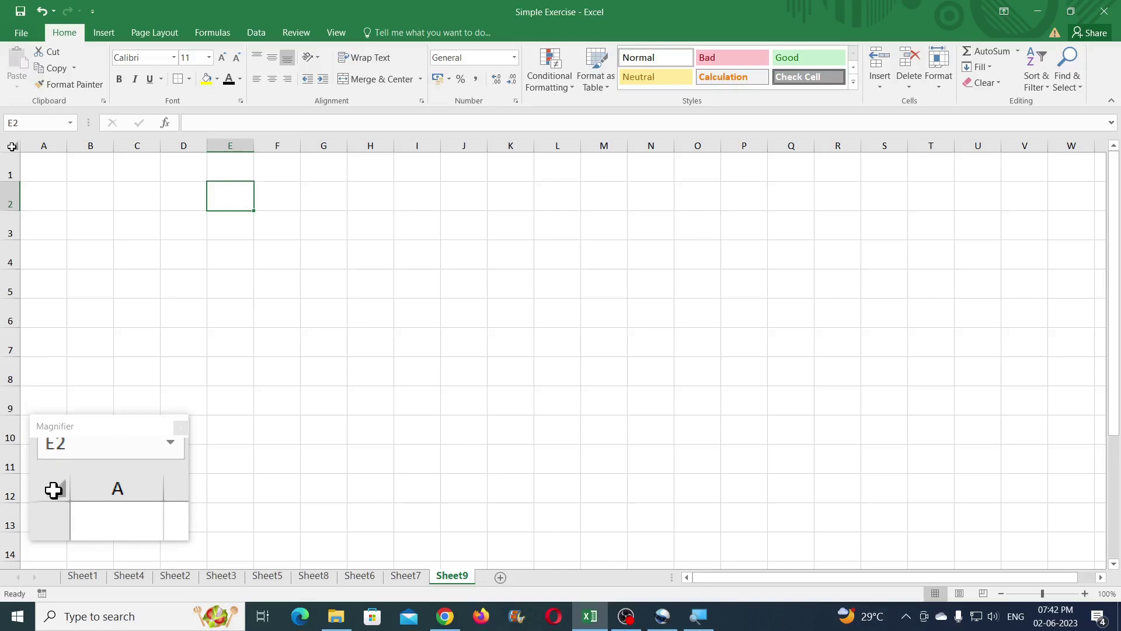
# Widen all columns of the new sheet together to more than twice their default width
pyautogui.click(12, 146)
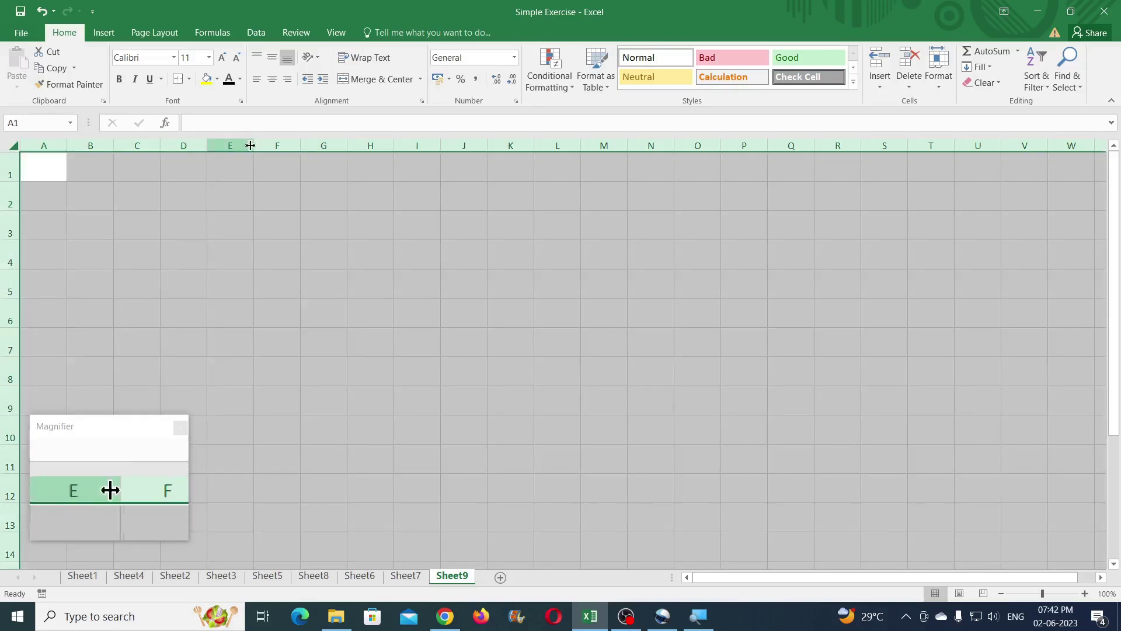
pyautogui.moveTo(250, 145); pyautogui.dragTo(317, 143)
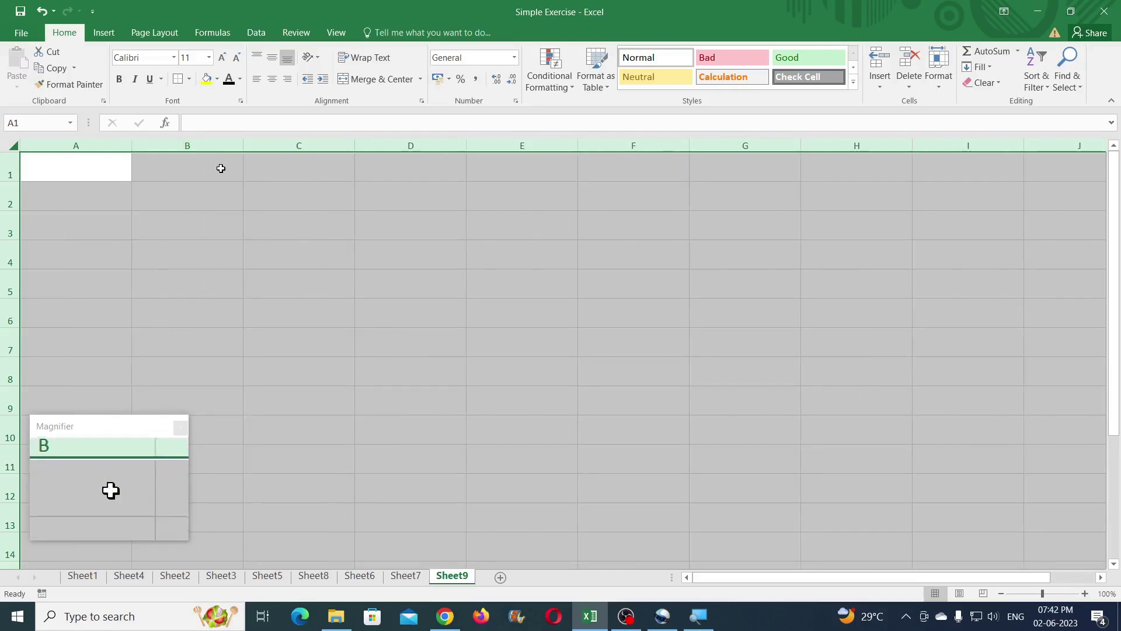
pyautogui.click(220, 168)
pyautogui.click(930, 83)
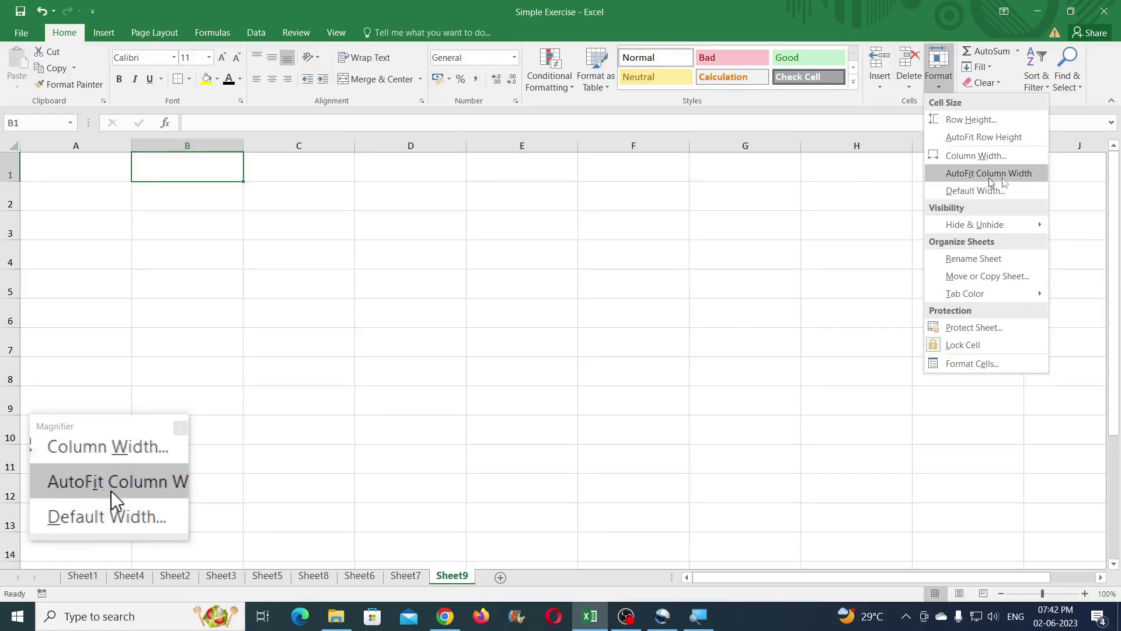
pyautogui.click(339, 177)
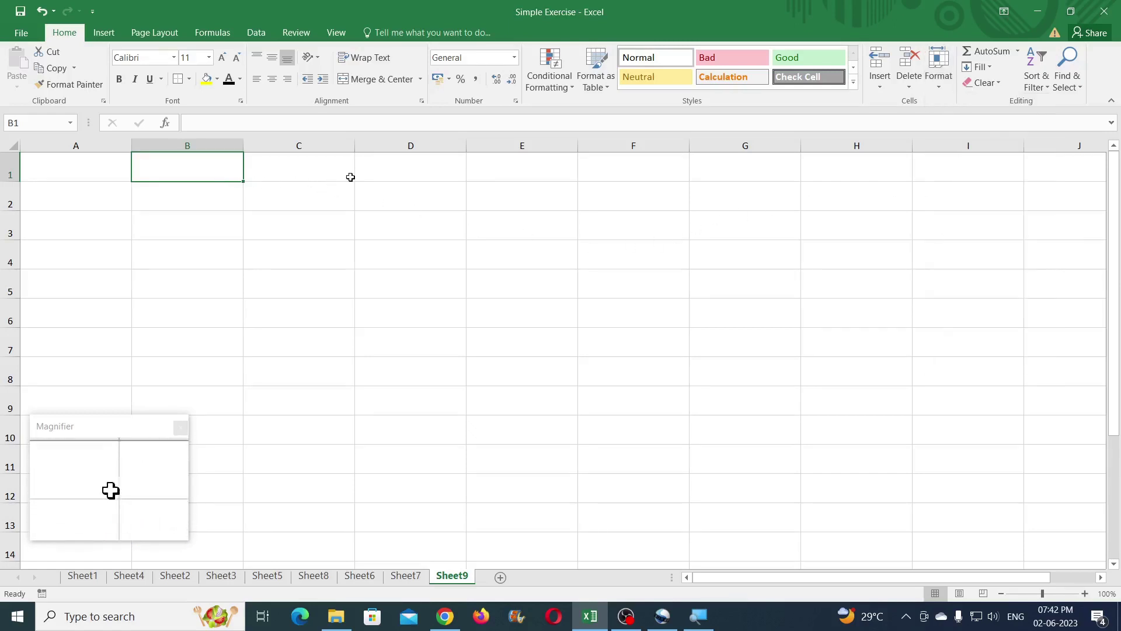
# Enter gfdgdfgfg in C1, and reduce column C and row 1 to fit closely around the text
pyautogui.click(331, 175)
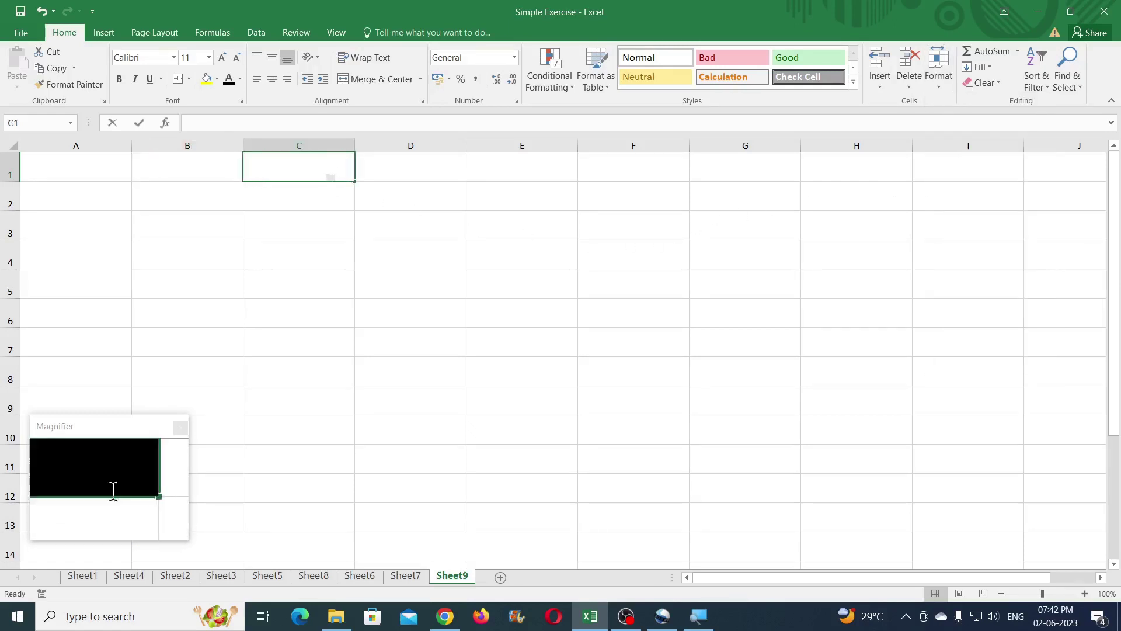
pyautogui.write('gfdgdfgfg')
pyautogui.click(323, 211)
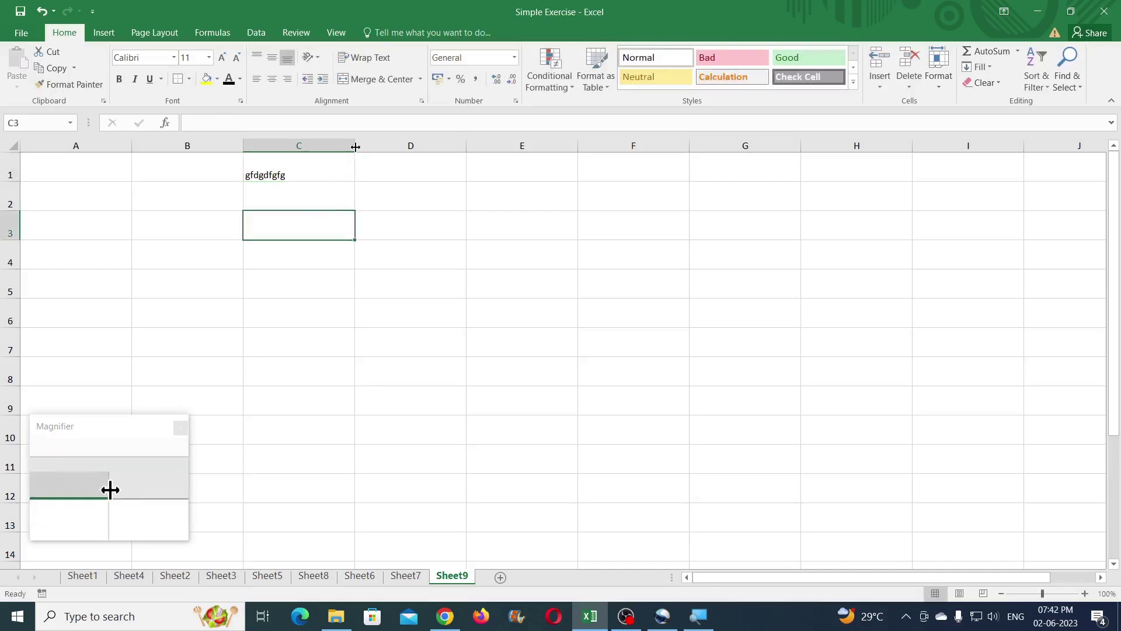
pyautogui.doubleClick(356, 146)
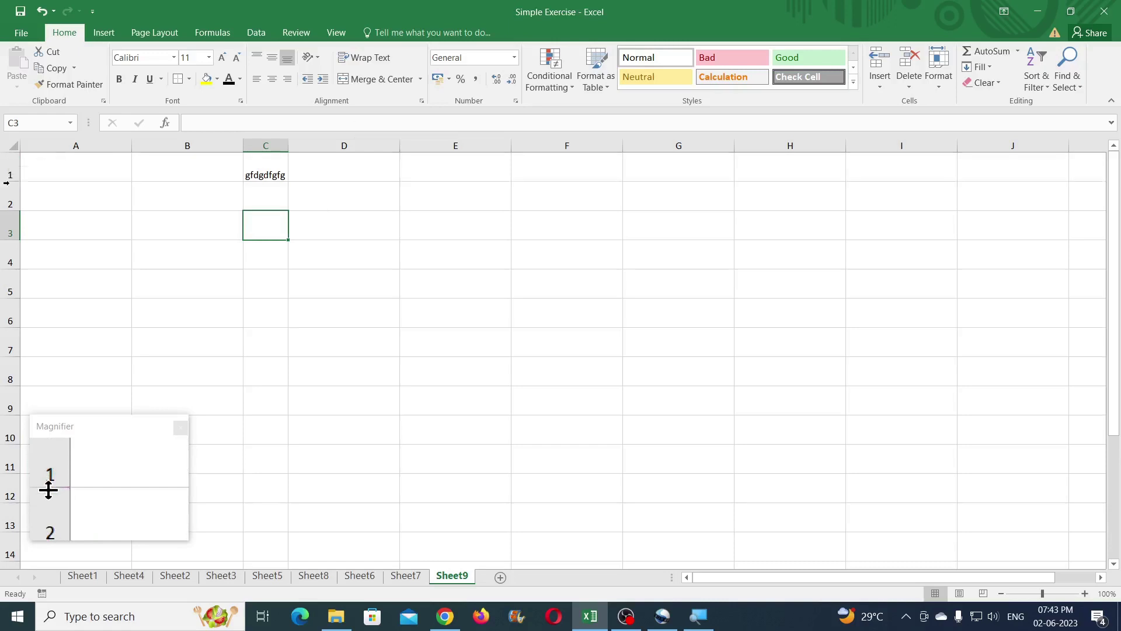
pyautogui.moveTo(8, 182); pyautogui.dragTo(8, 167)
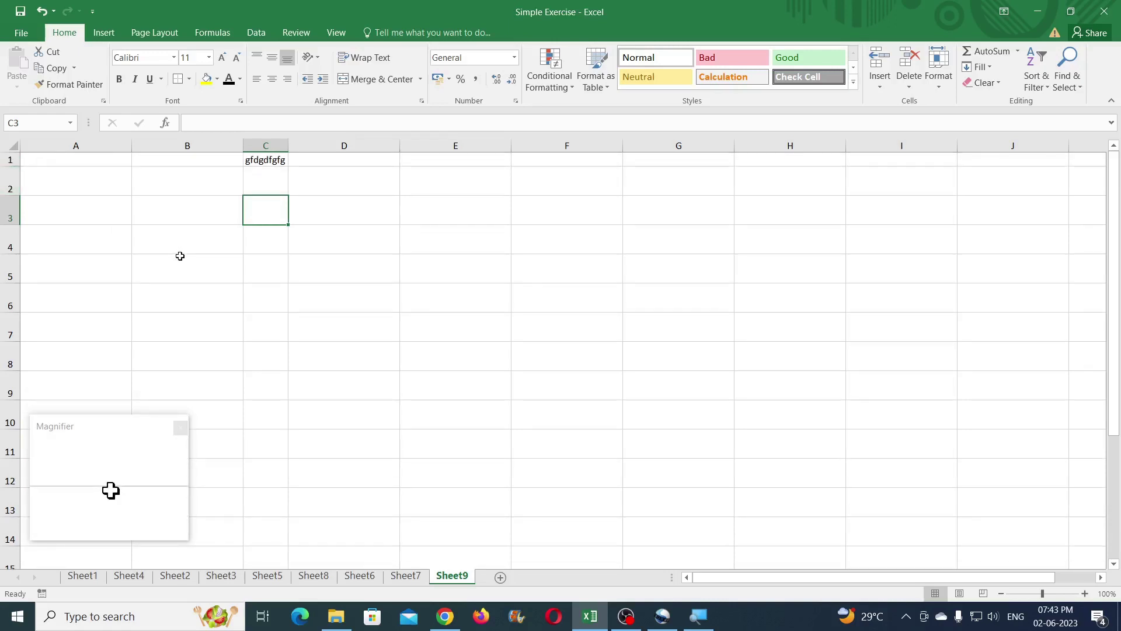
# Undo the last height change of row 1, and AutoFit the row height to the text in C1
pyautogui.hotkey('ctrl', 'z')
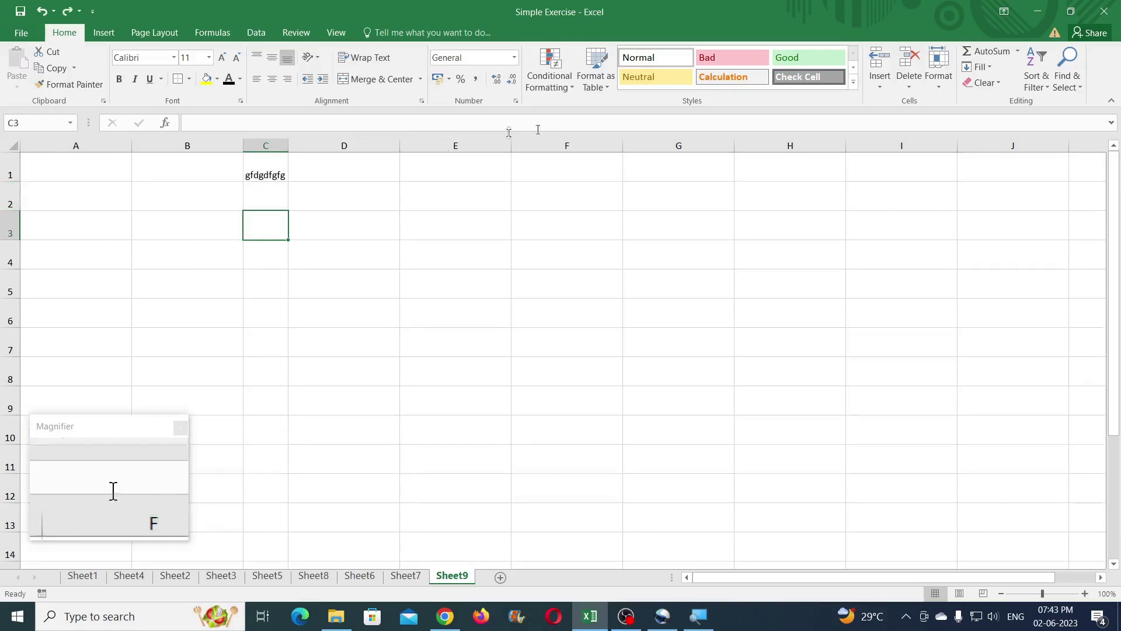
pyautogui.click(260, 179)
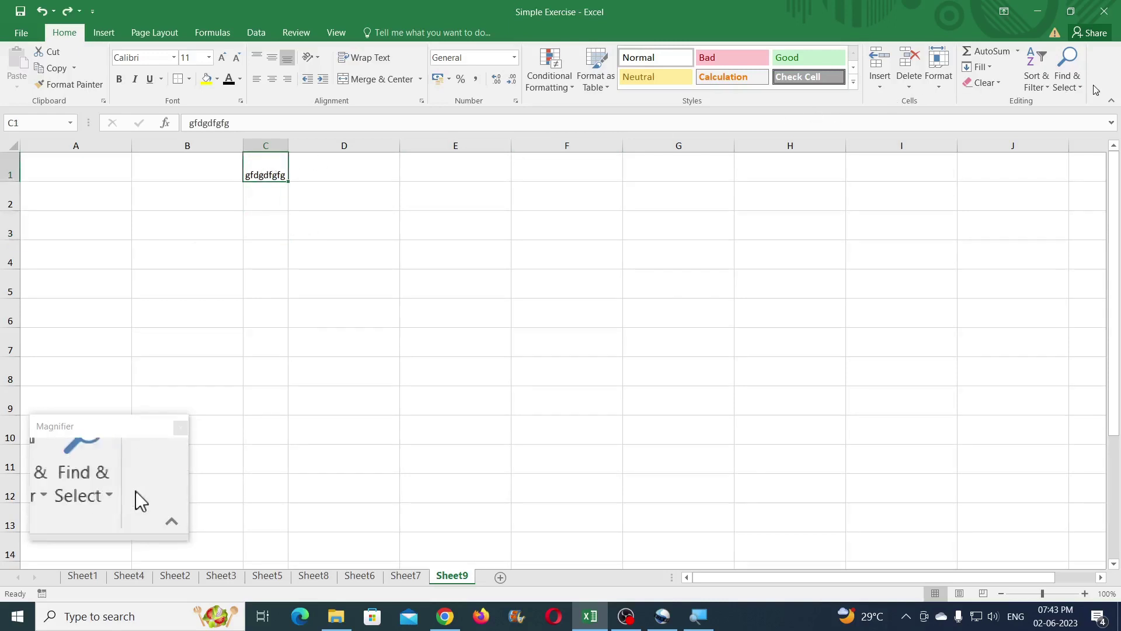
pyautogui.click(940, 81)
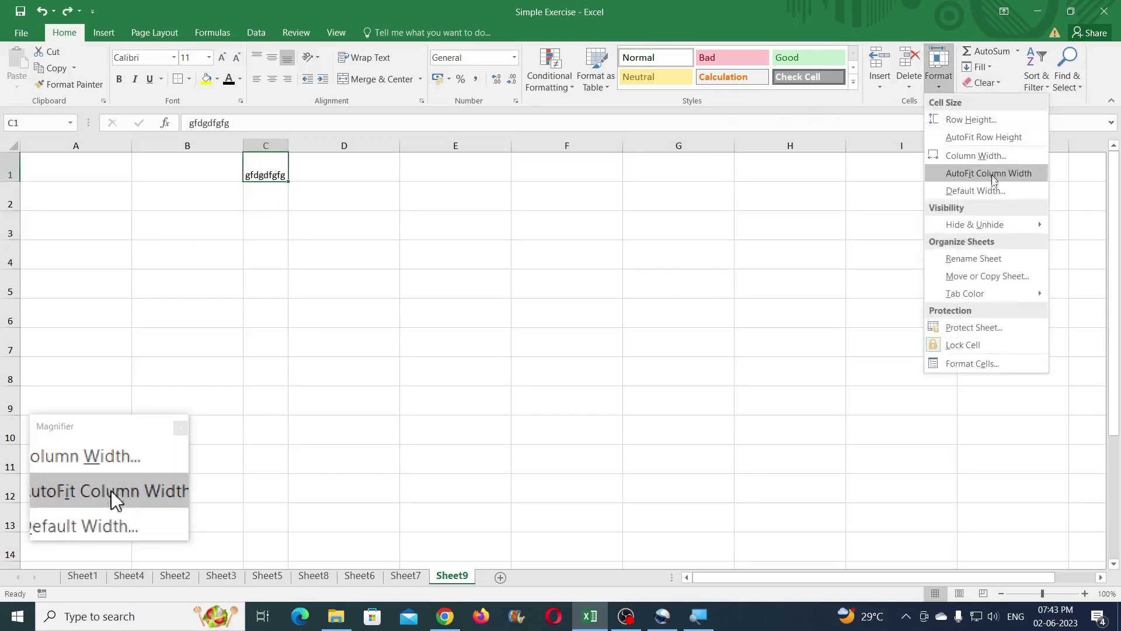
pyautogui.click(986, 138)
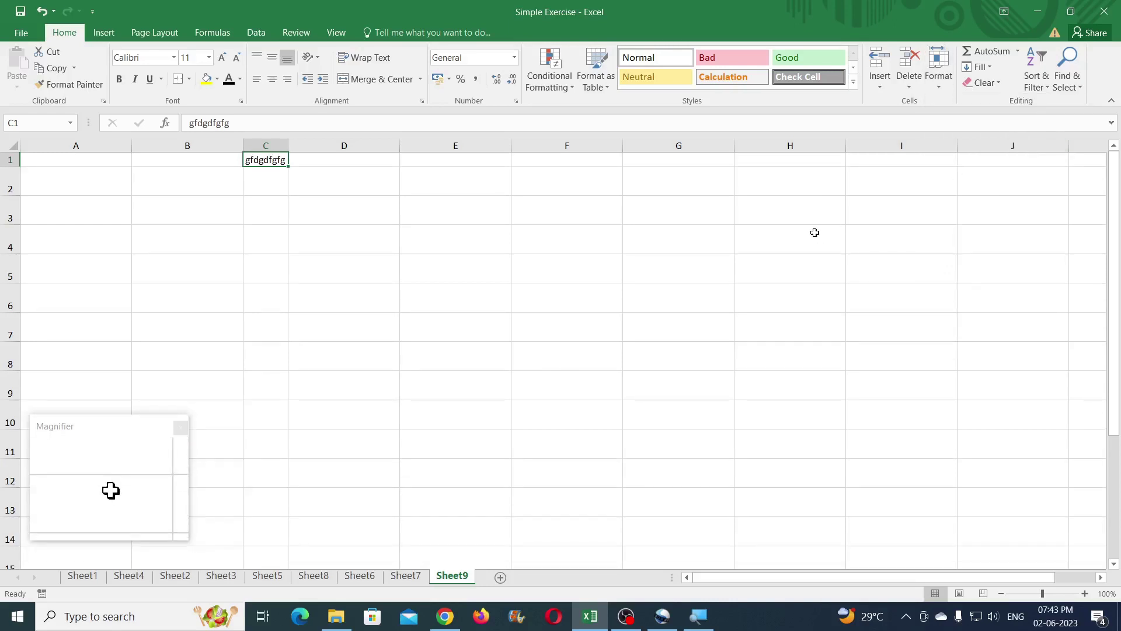
pyautogui.click(938, 82)
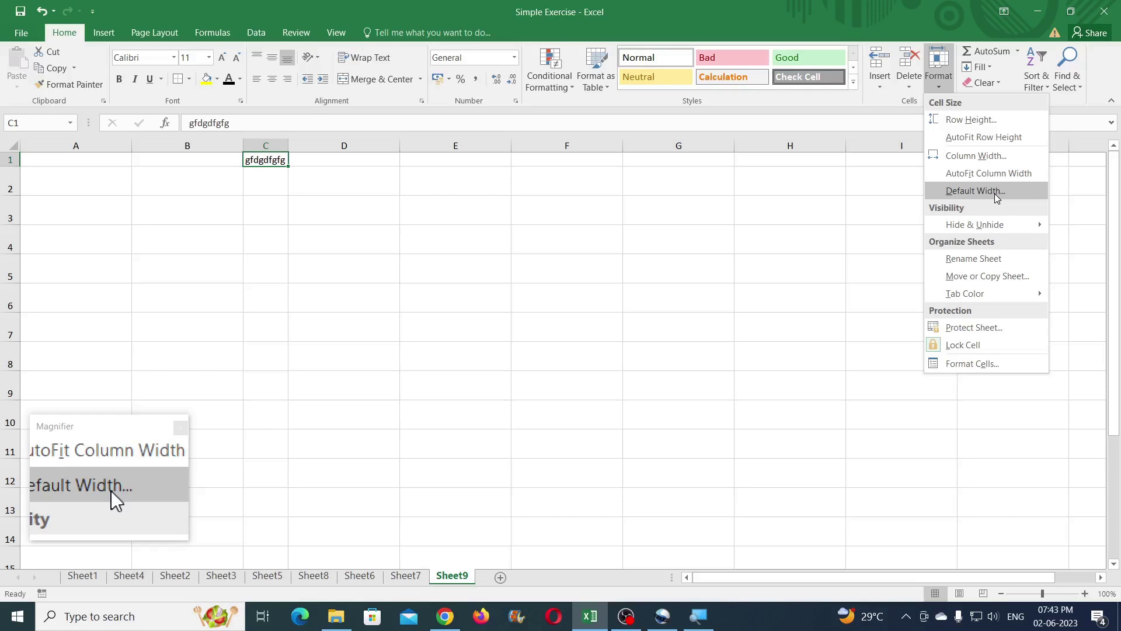
pyautogui.click(551, 214)
pyautogui.click(551, 211)
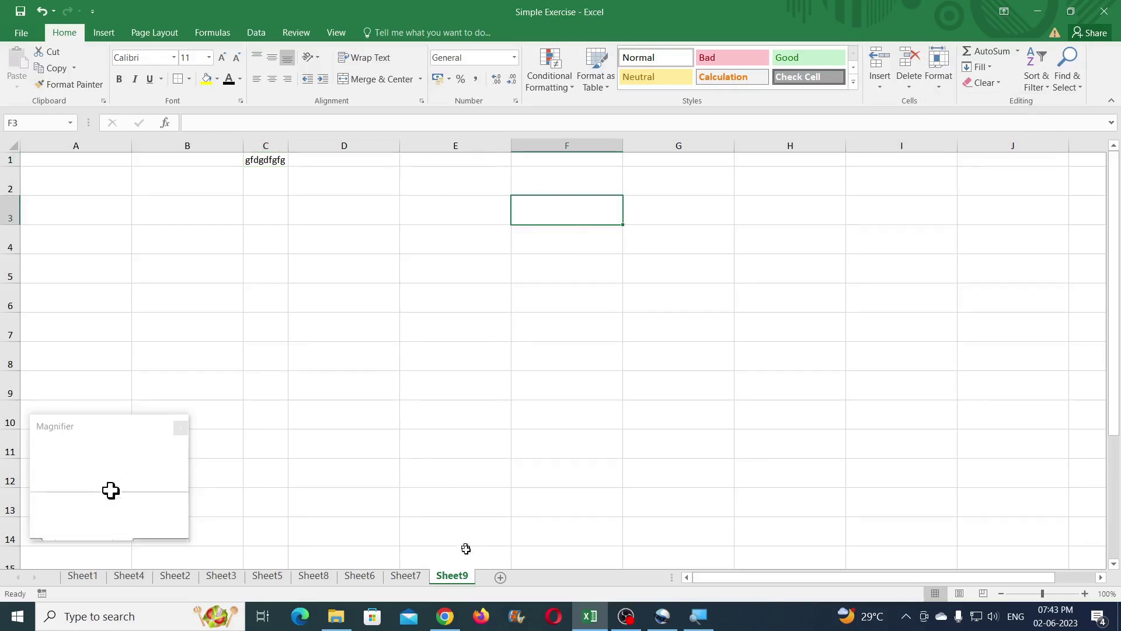
# Add a new worksheet after Sheet9, and check its default column width setting without changing it
pyautogui.click(501, 578)
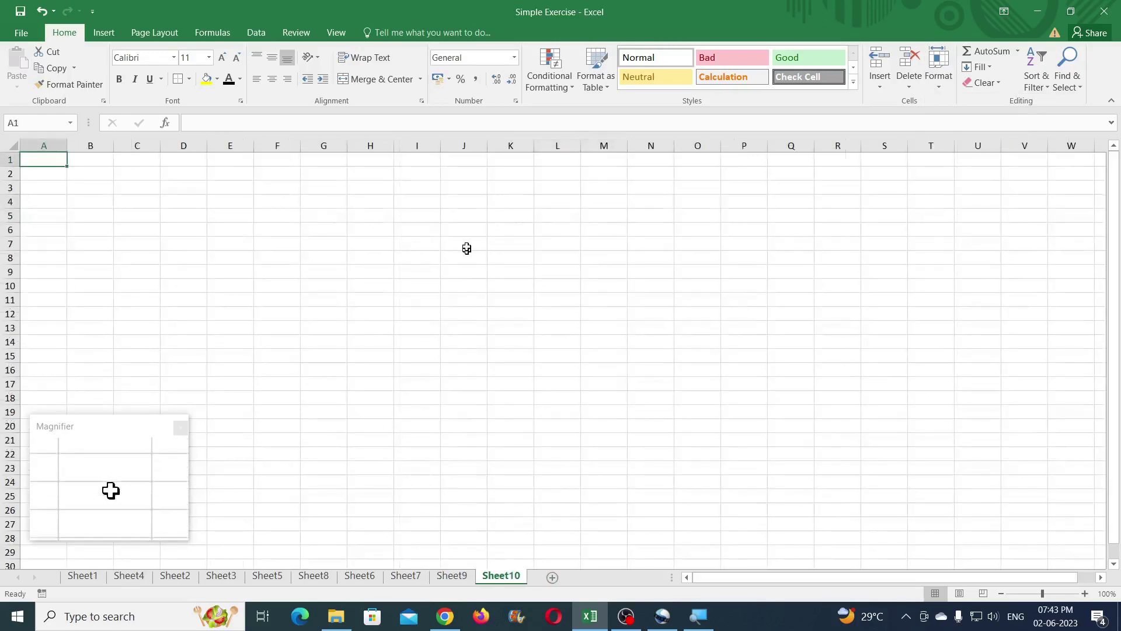
pyautogui.click(471, 200)
pyautogui.click(938, 76)
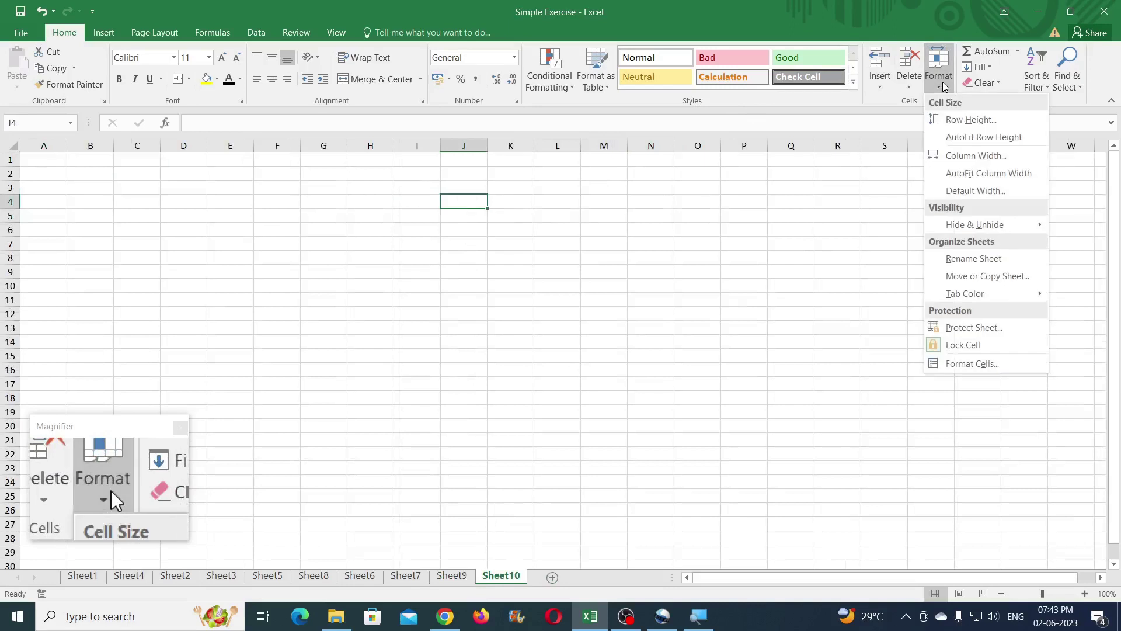
pyautogui.click(974, 170)
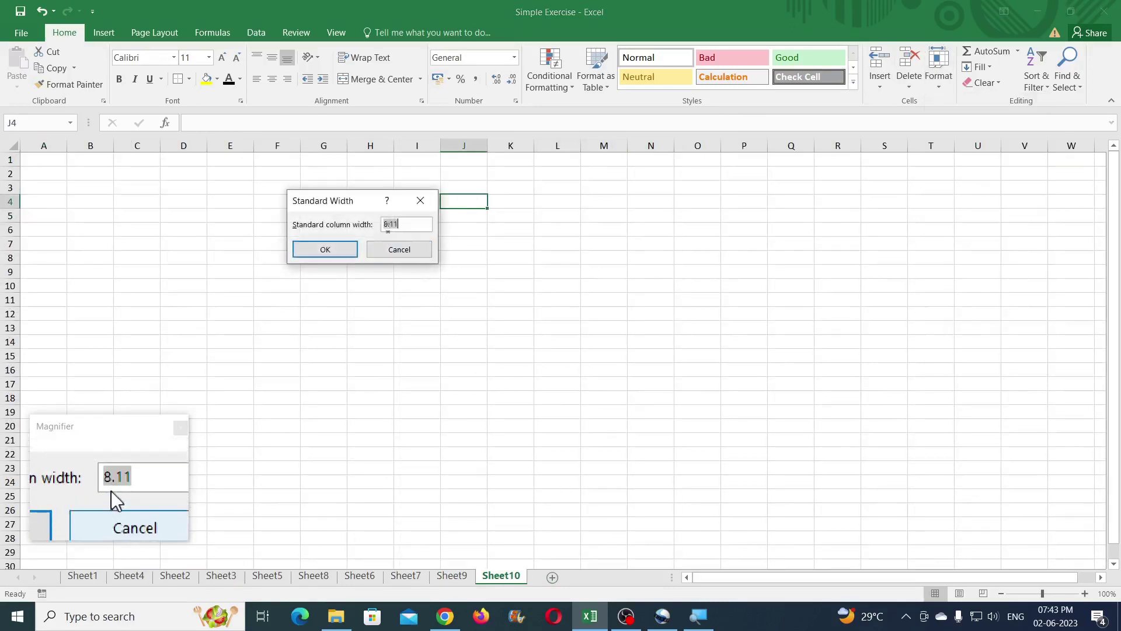
pyautogui.click(392, 255)
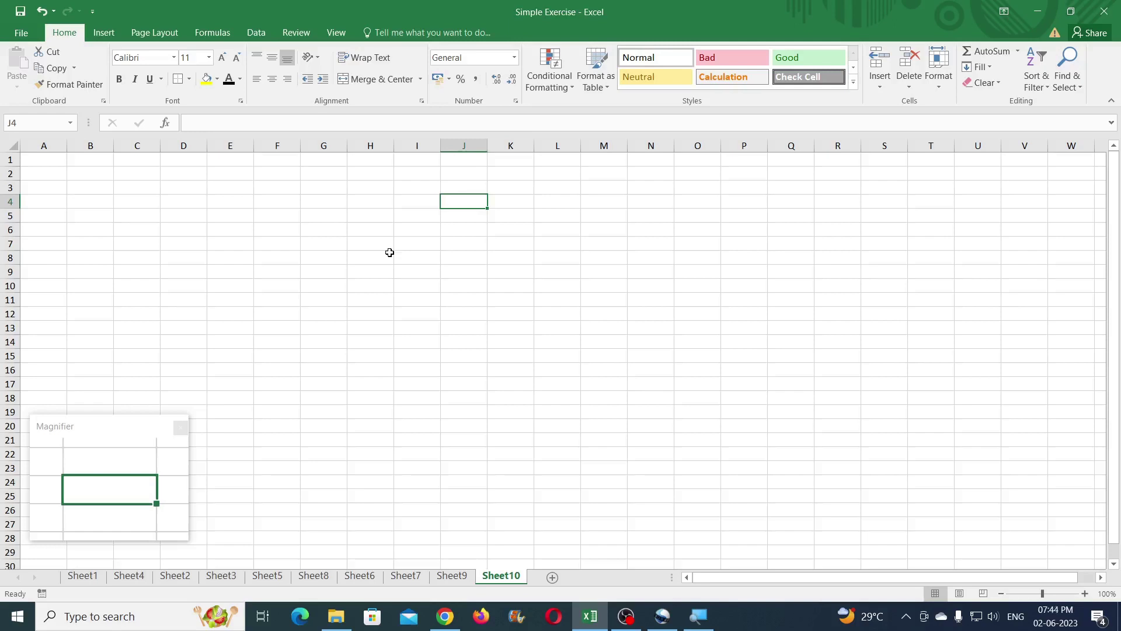
# Look at the hide and unhide options, and switch to Sheet6 with the product sales table
pyautogui.click(936, 75)
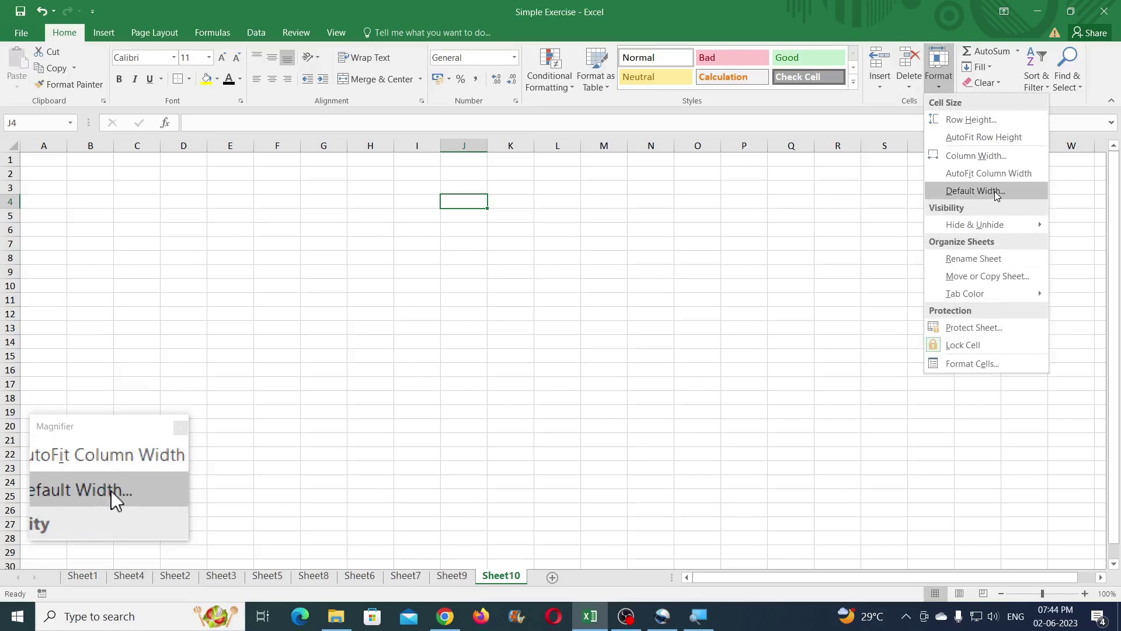
pyautogui.moveTo(973, 231)
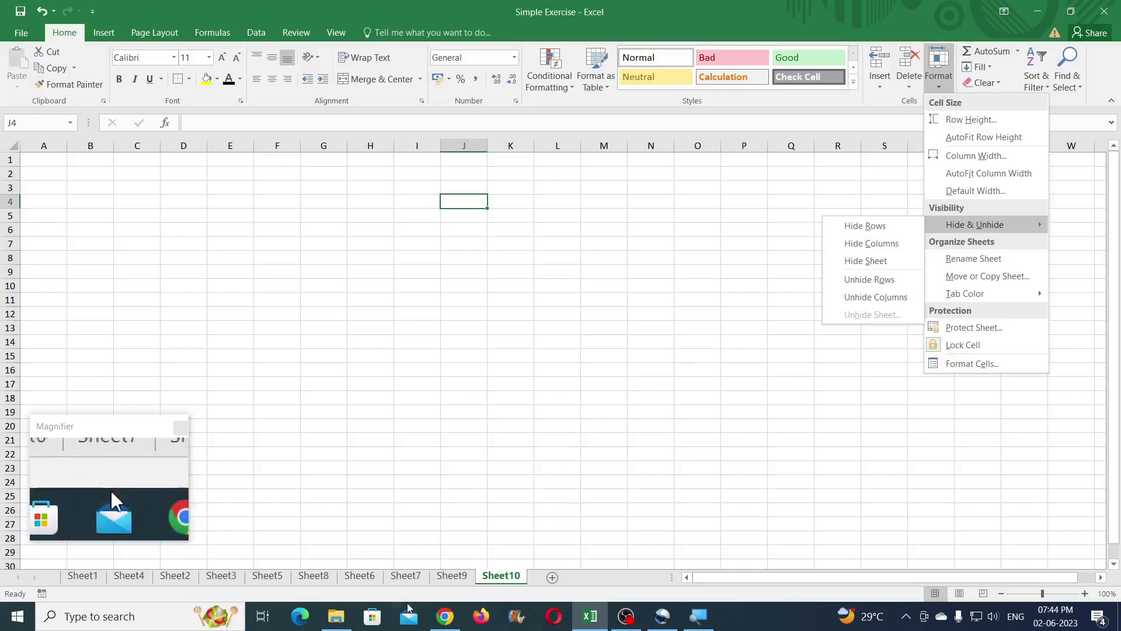
pyautogui.click(407, 576)
pyautogui.click(407, 576)
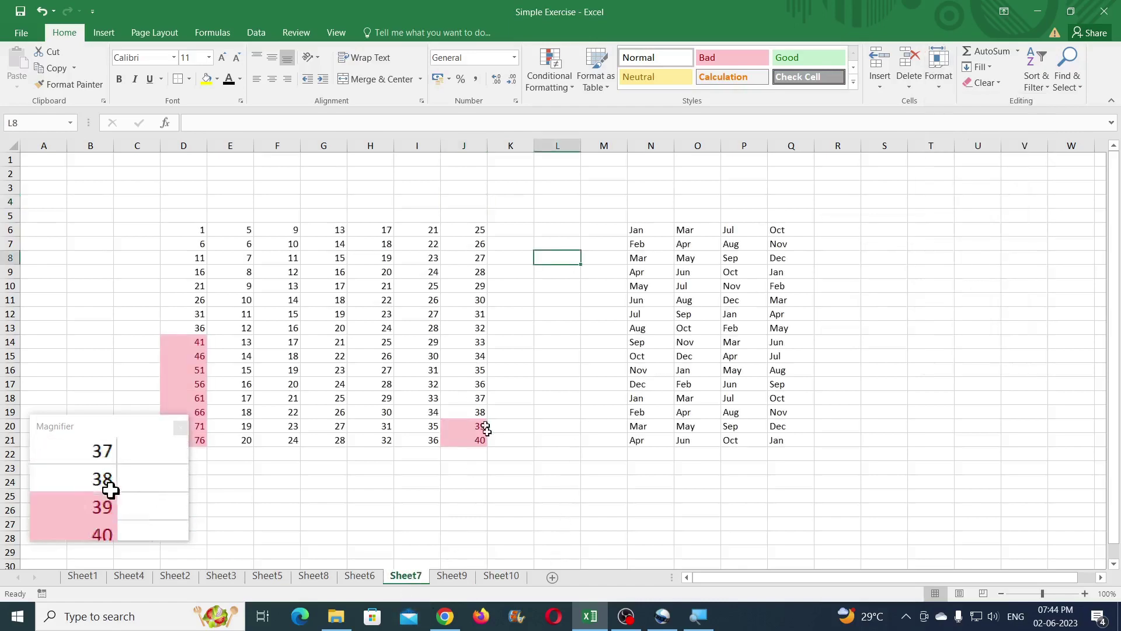
pyautogui.click(453, 578)
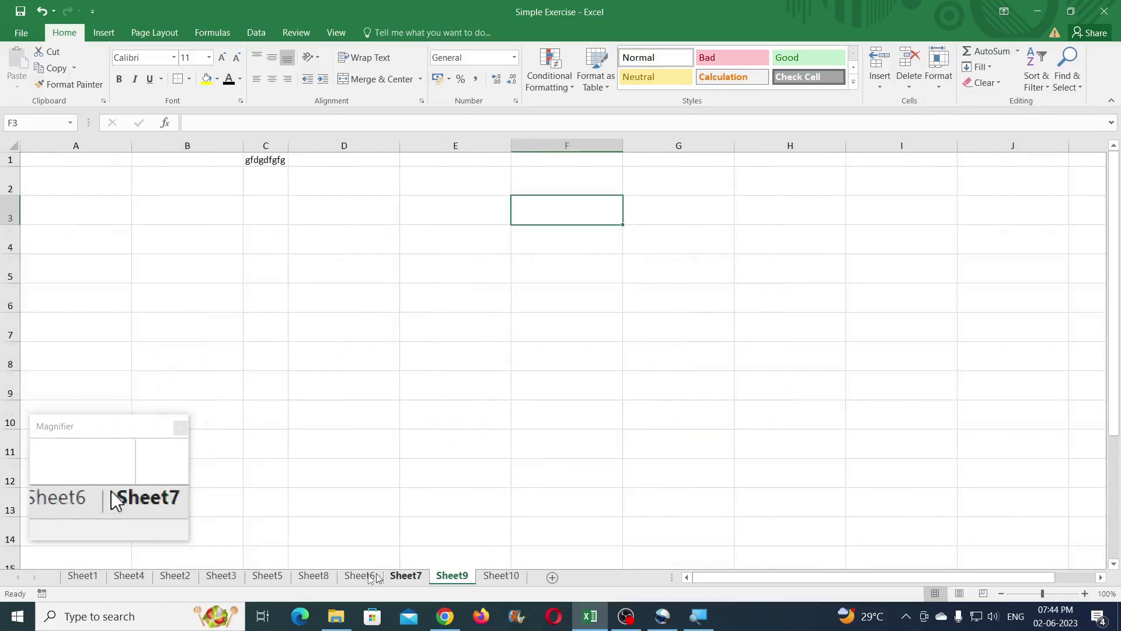
pyautogui.click(359, 576)
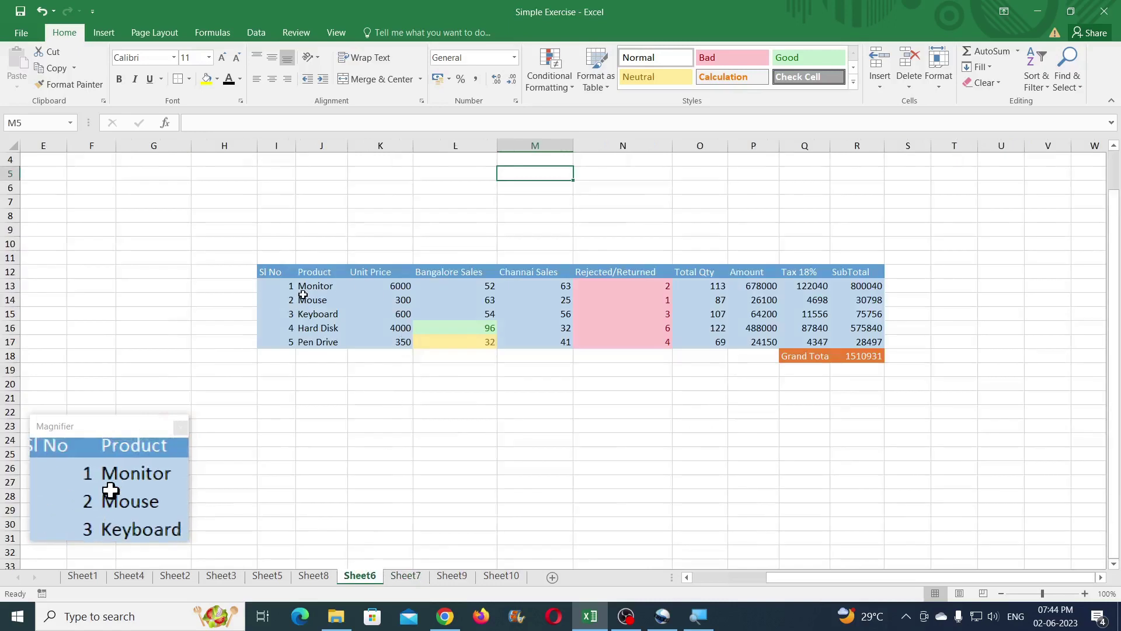
# Hide the Mouse and Keyboard rows (14 and 15) of the product table, and unhide them again
pyautogui.moveTo(299, 300); pyautogui.dragTo(303, 313)
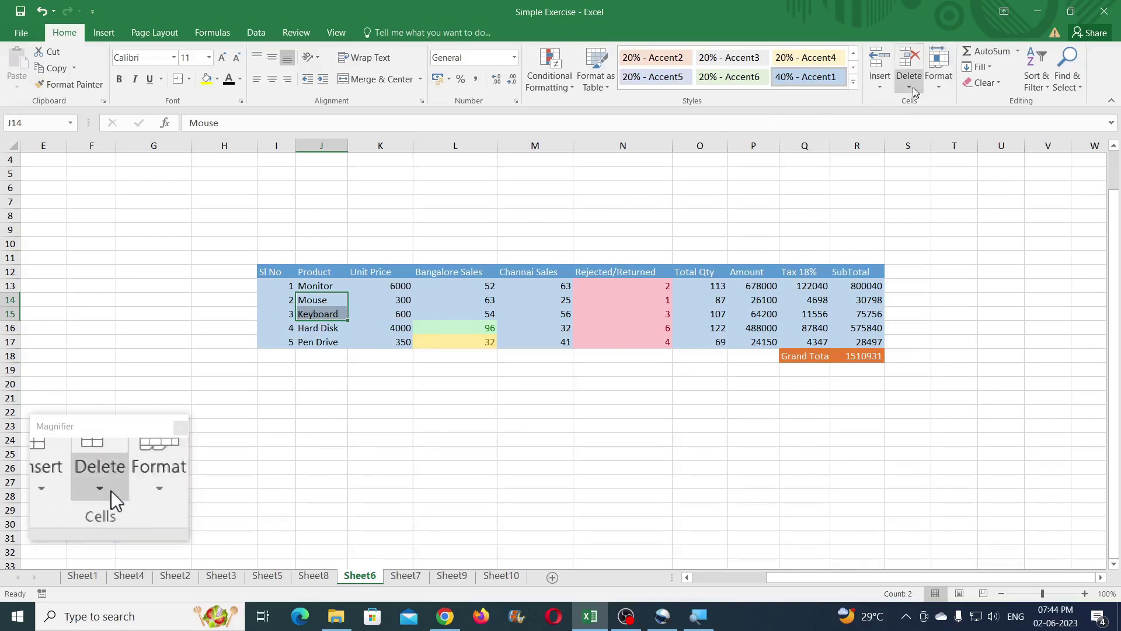
pyautogui.click(937, 88)
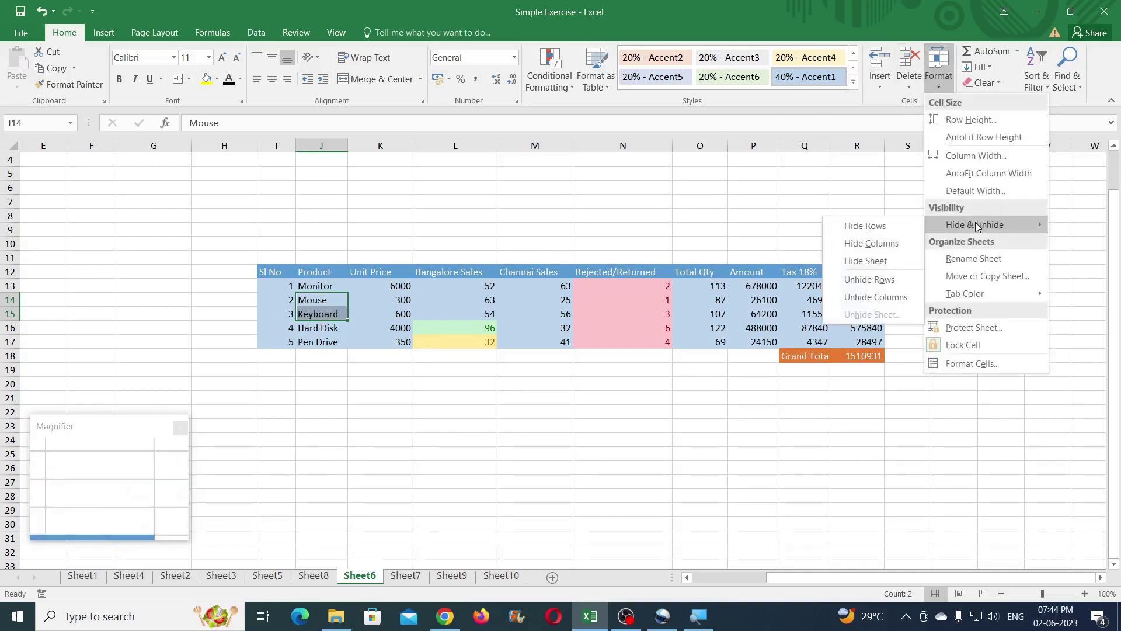
pyautogui.click(873, 226)
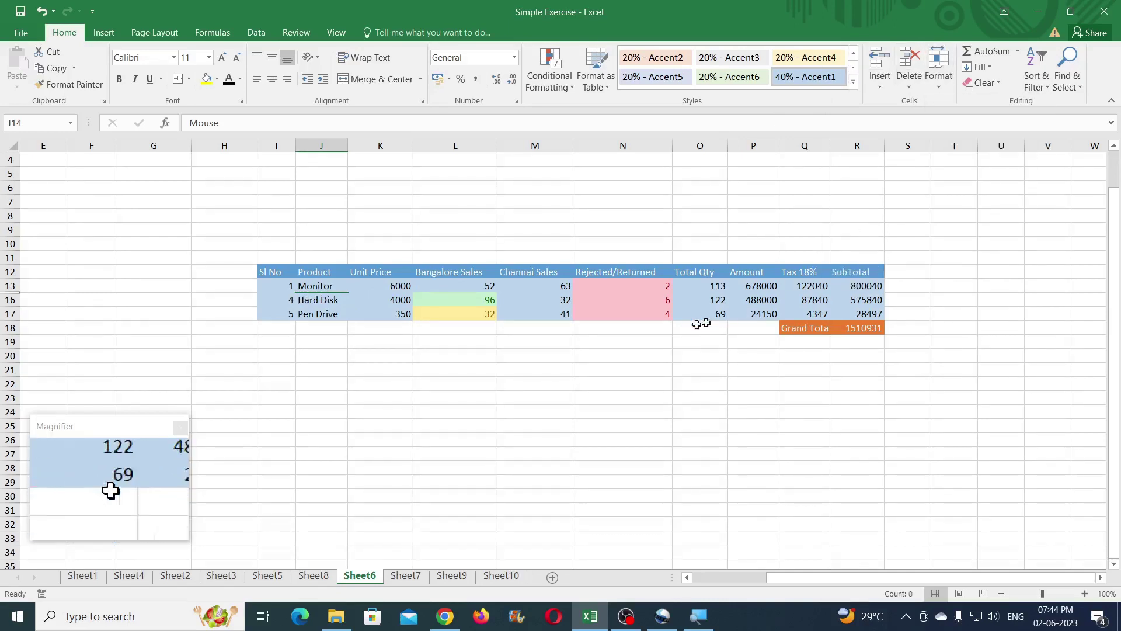
pyautogui.click(314, 314)
pyautogui.moveTo(308, 286); pyautogui.dragTo(307, 294)
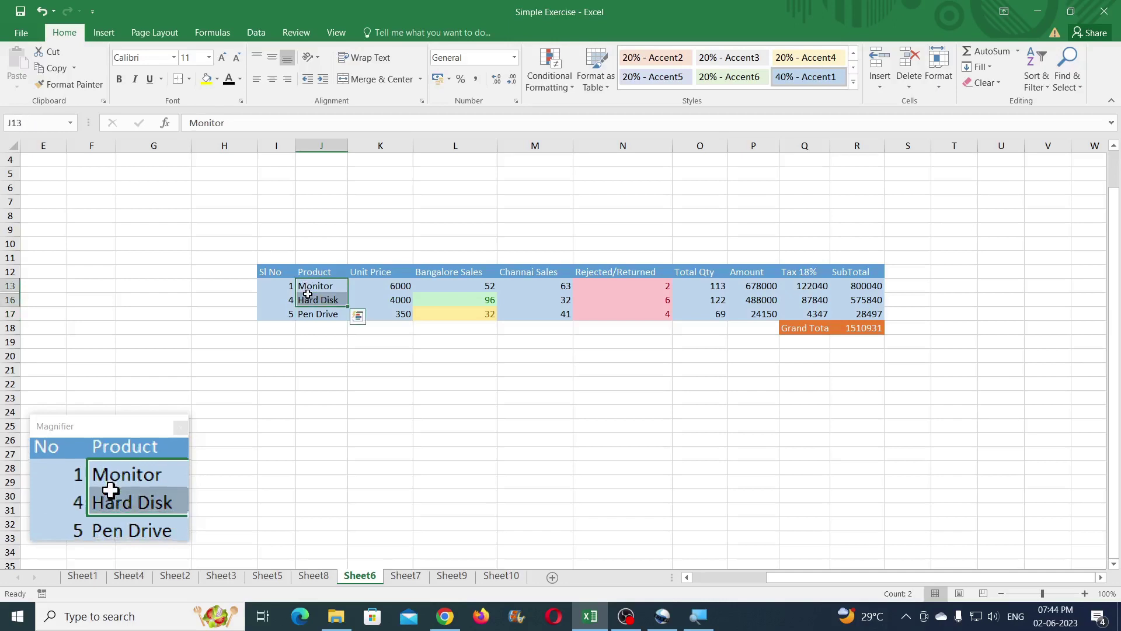
pyautogui.click(942, 85)
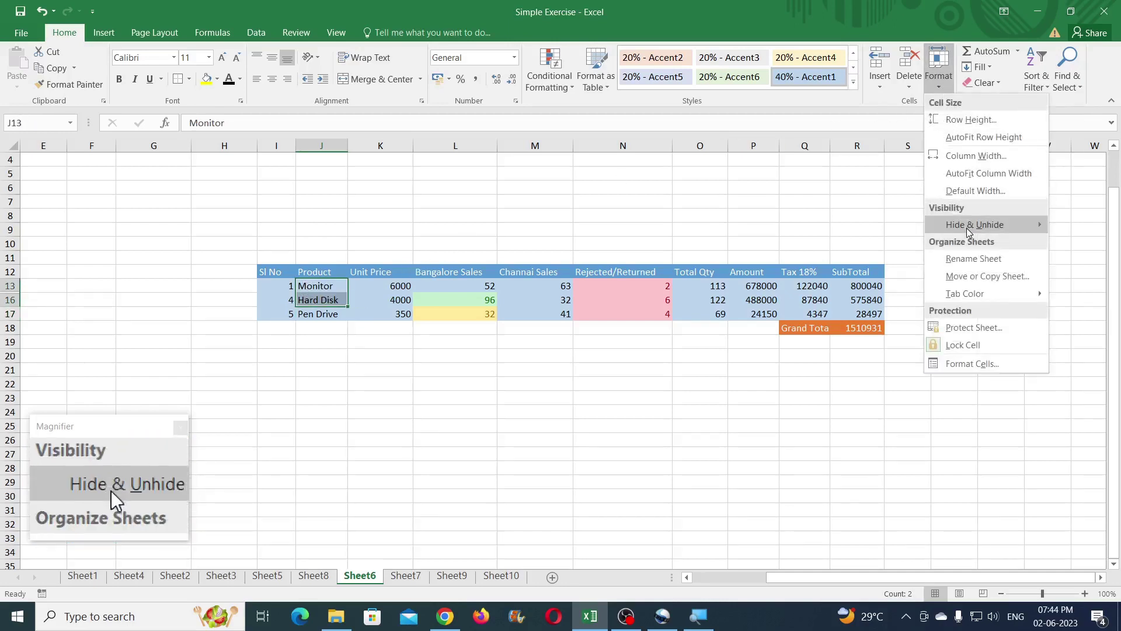
pyautogui.moveTo(967, 228)
pyautogui.click(888, 281)
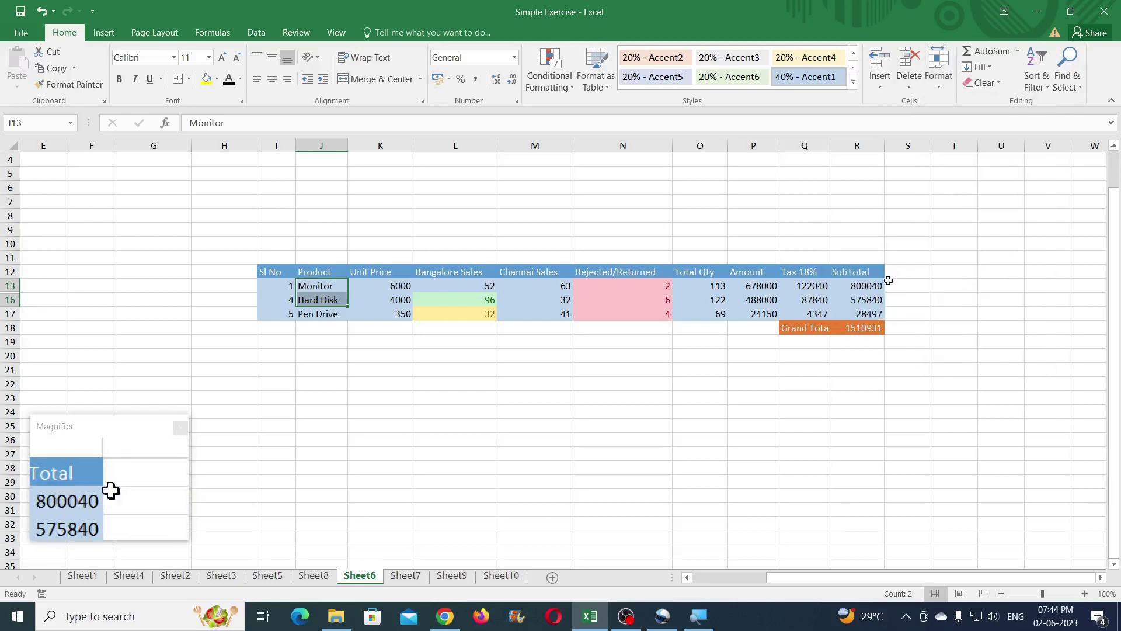
pyautogui.click(318, 300)
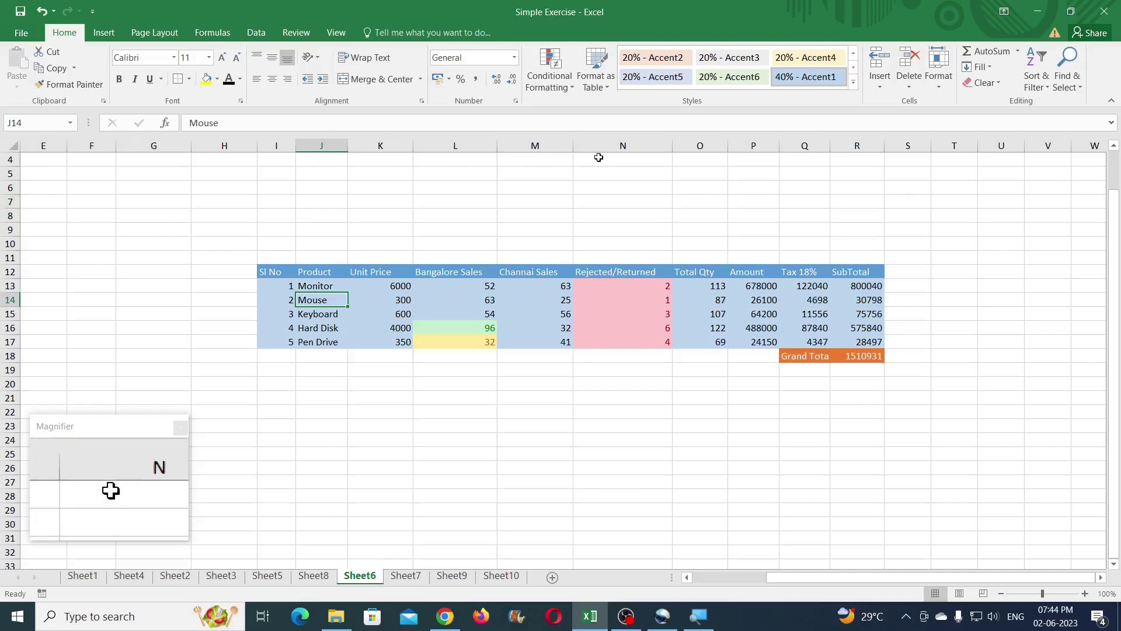
# Hide column L with the Bangalore Sales figures, and unhide it using its neighbouring columns K and M
pyautogui.rightClick(461, 145)
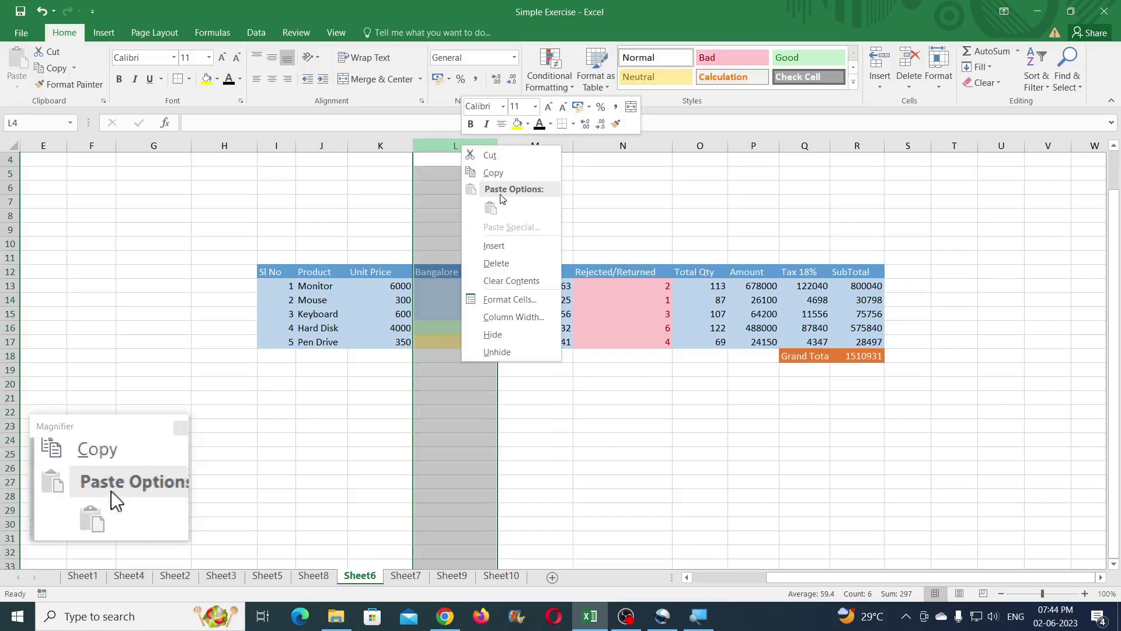
pyautogui.click(493, 335)
pyautogui.moveTo(403, 145); pyautogui.dragTo(444, 145)
pyautogui.rightClick(444, 145)
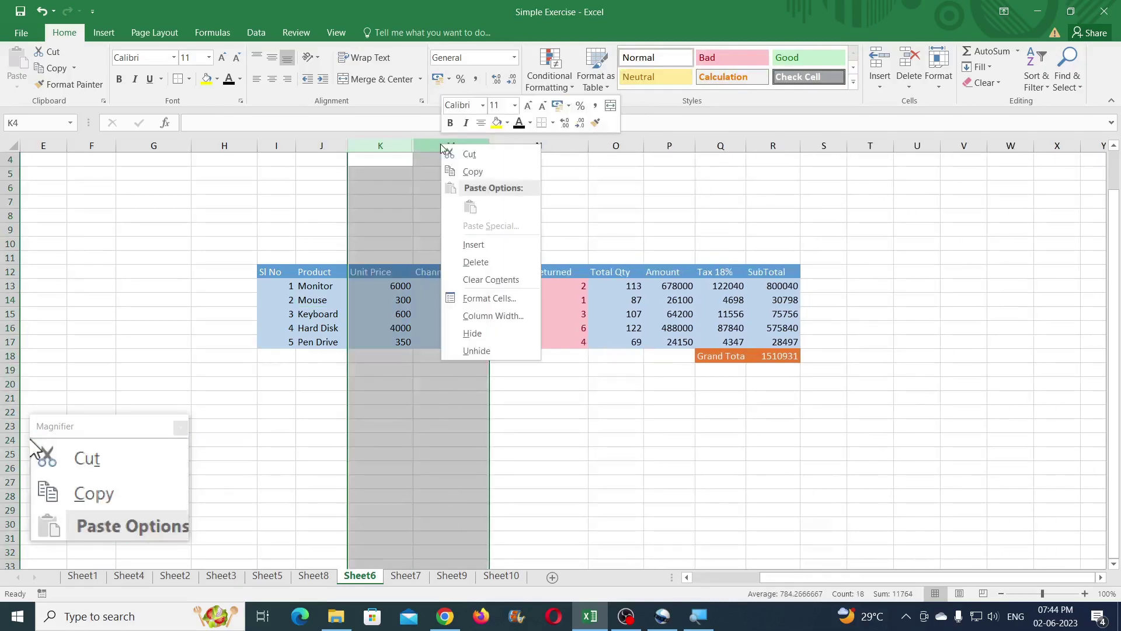
pyautogui.click(490, 351)
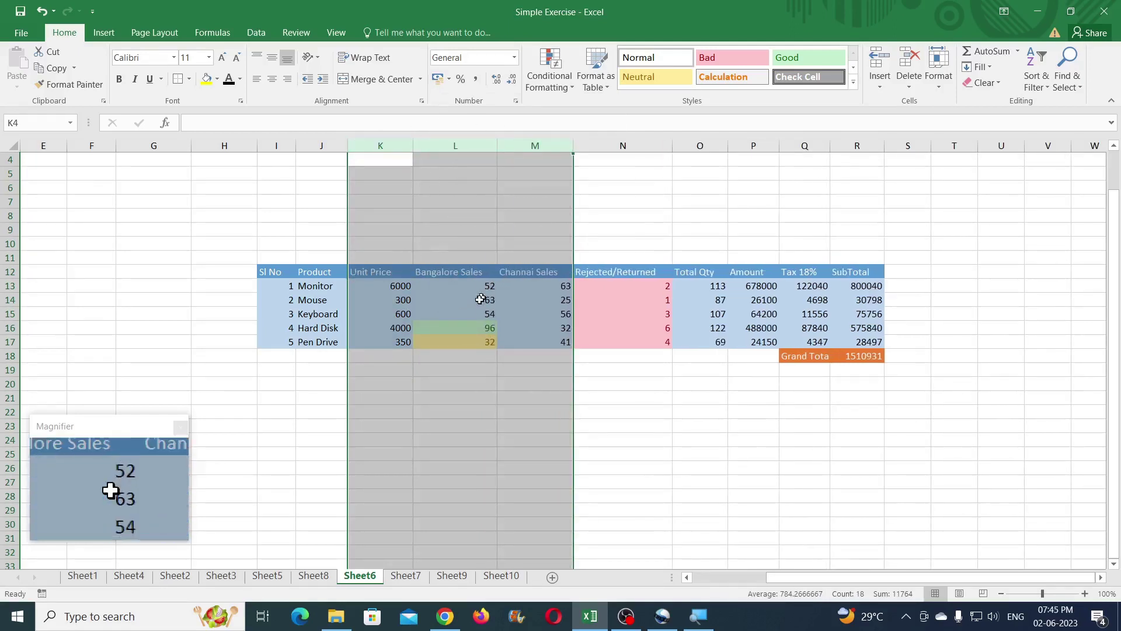
pyautogui.click(453, 300)
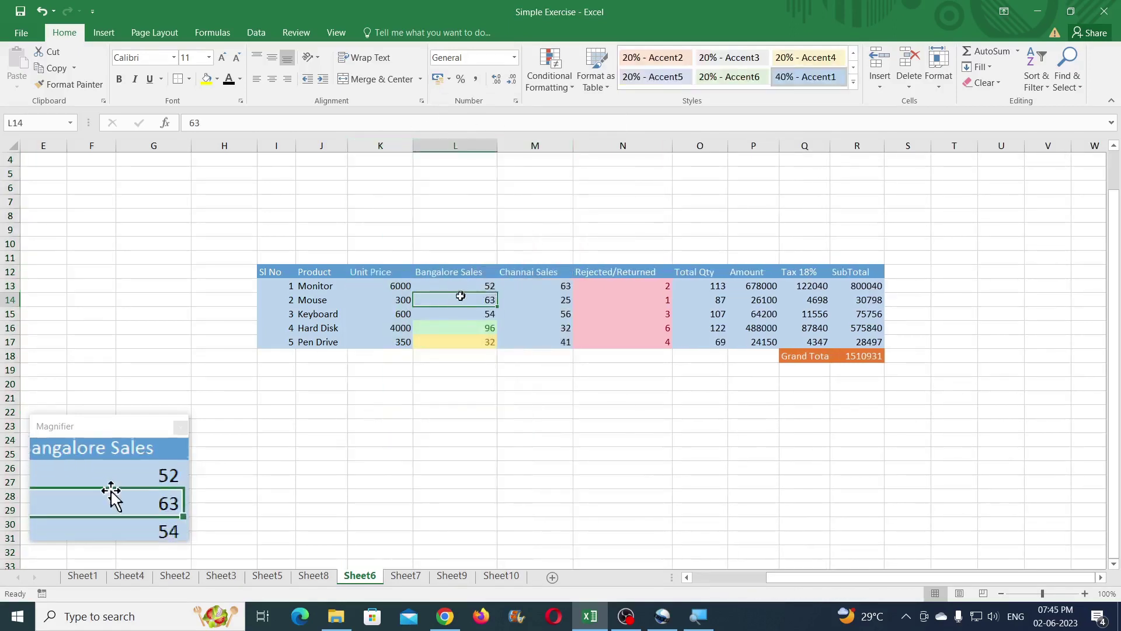
# Hide the worksheet Sheet6, and unhide it again
pyautogui.rightClick(360, 580)
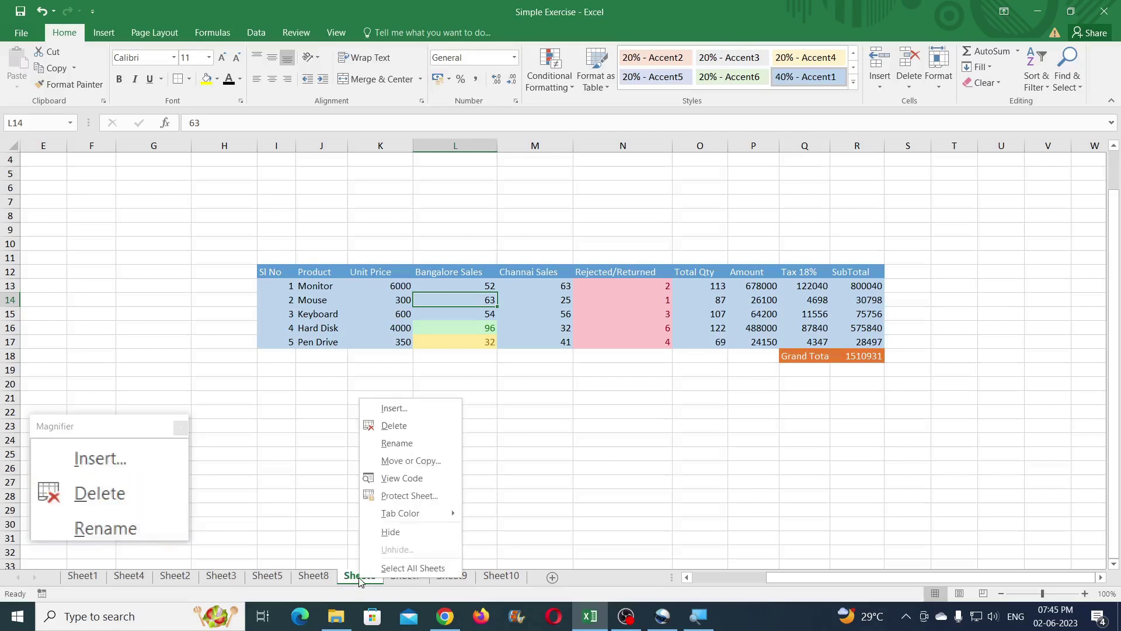
pyautogui.click(397, 535)
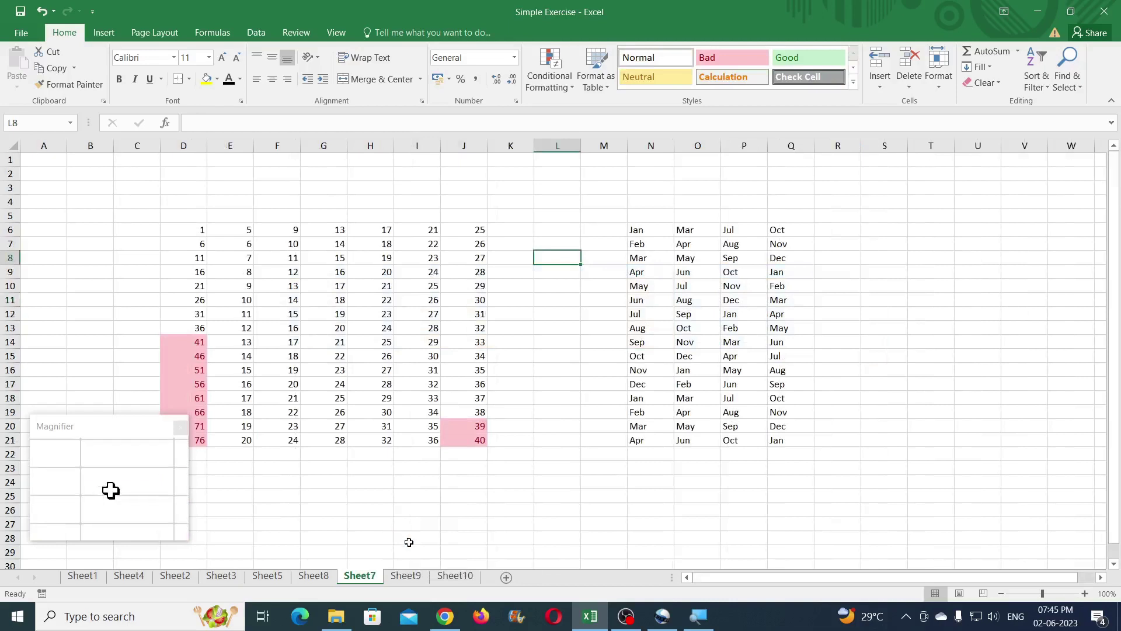
pyautogui.rightClick(361, 580)
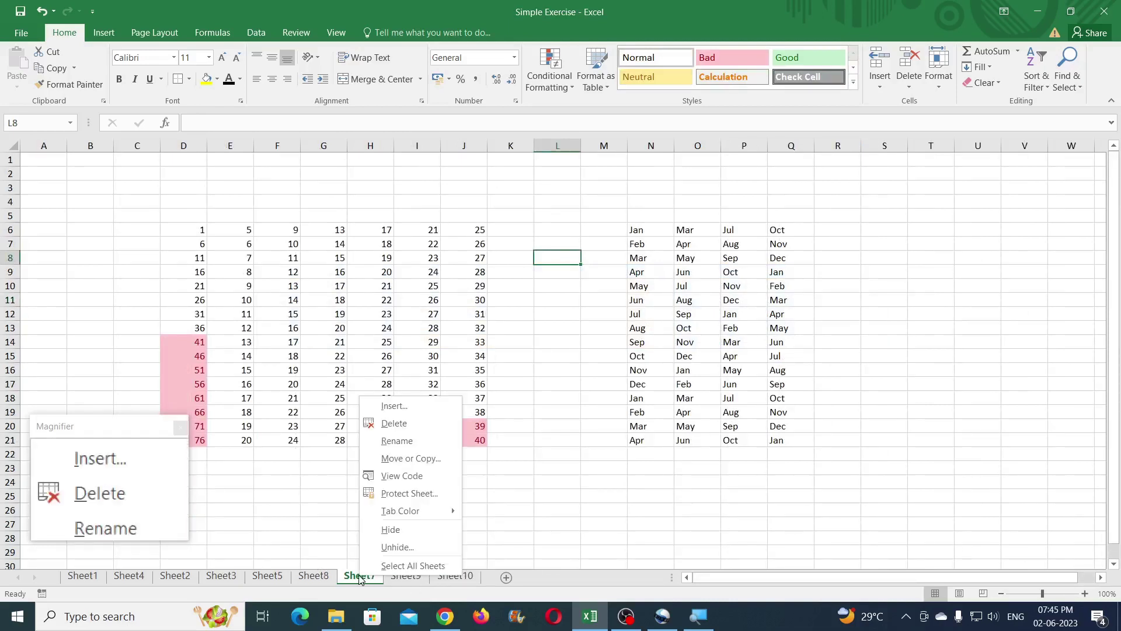
pyautogui.click(391, 550)
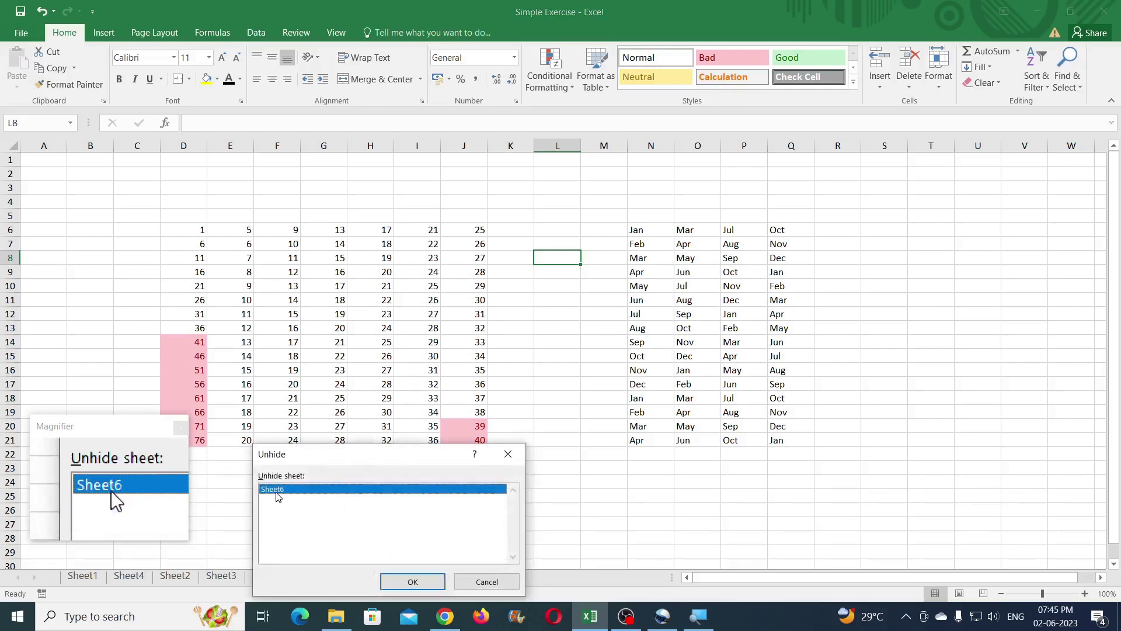
pyautogui.click(400, 582)
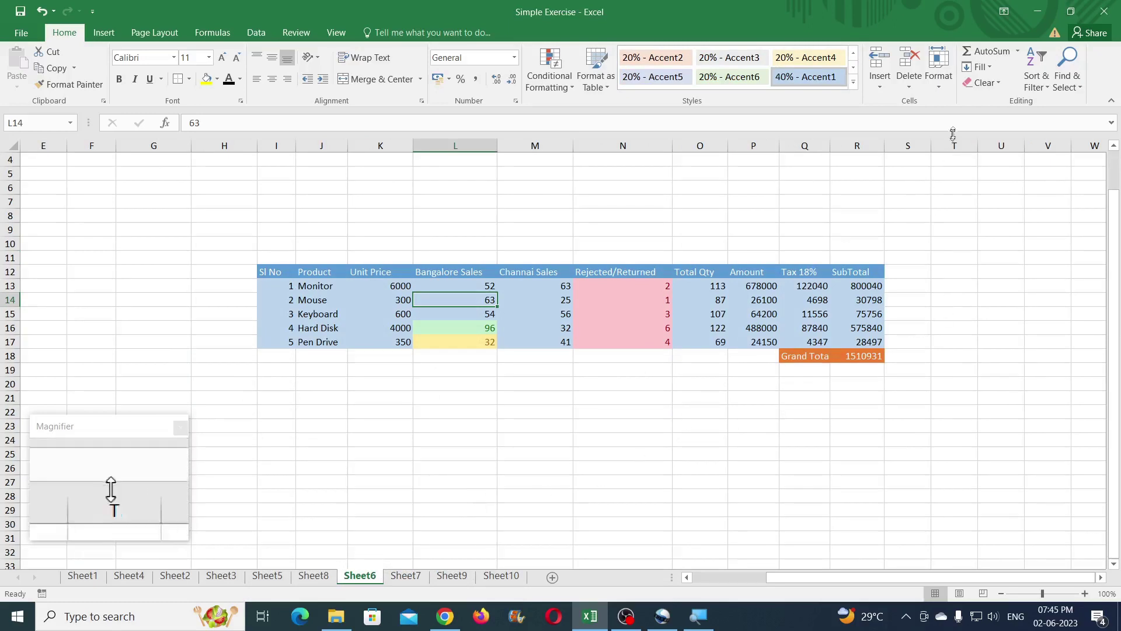
# Rename the worksheet Sheet6 as CKT
pyautogui.click(937, 85)
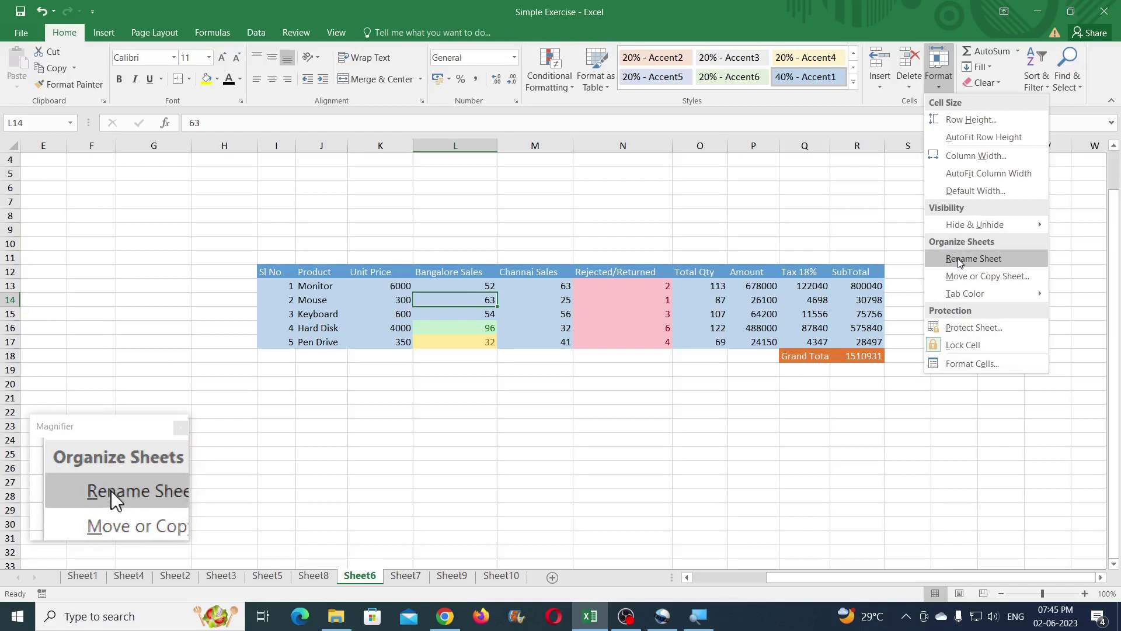
pyautogui.click(973, 259)
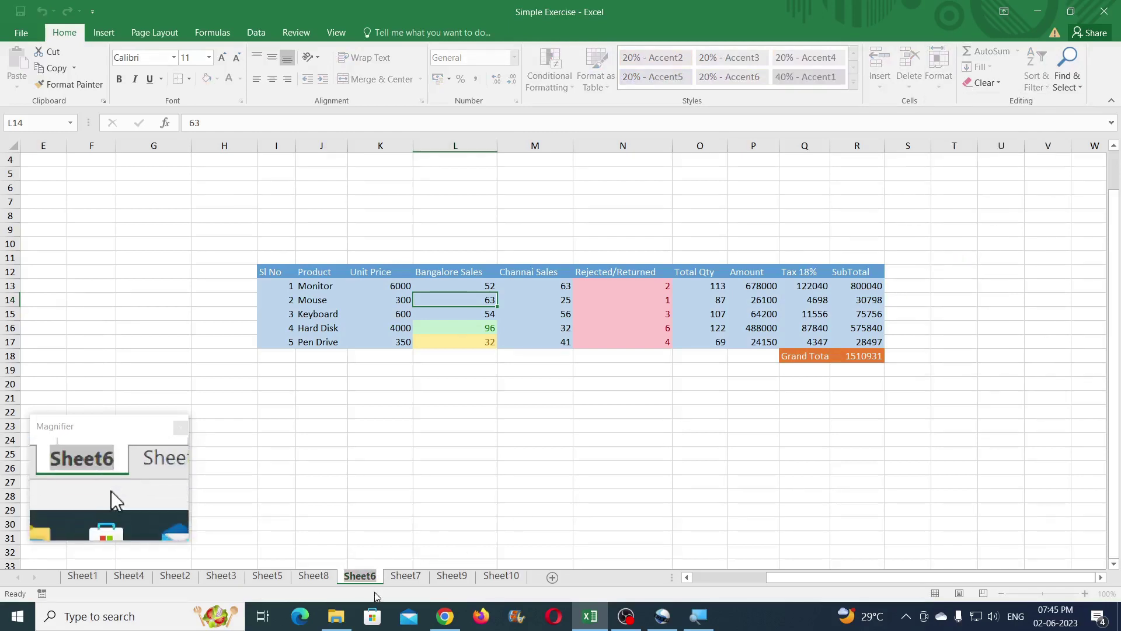
pyautogui.write('CKT')
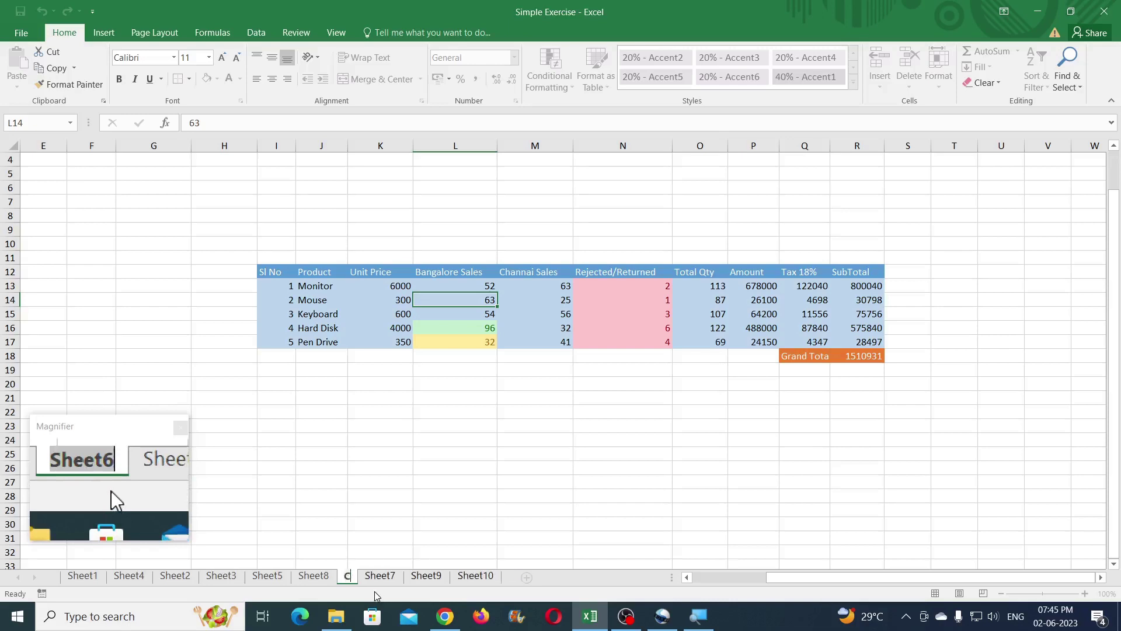
pyautogui.press('Return')
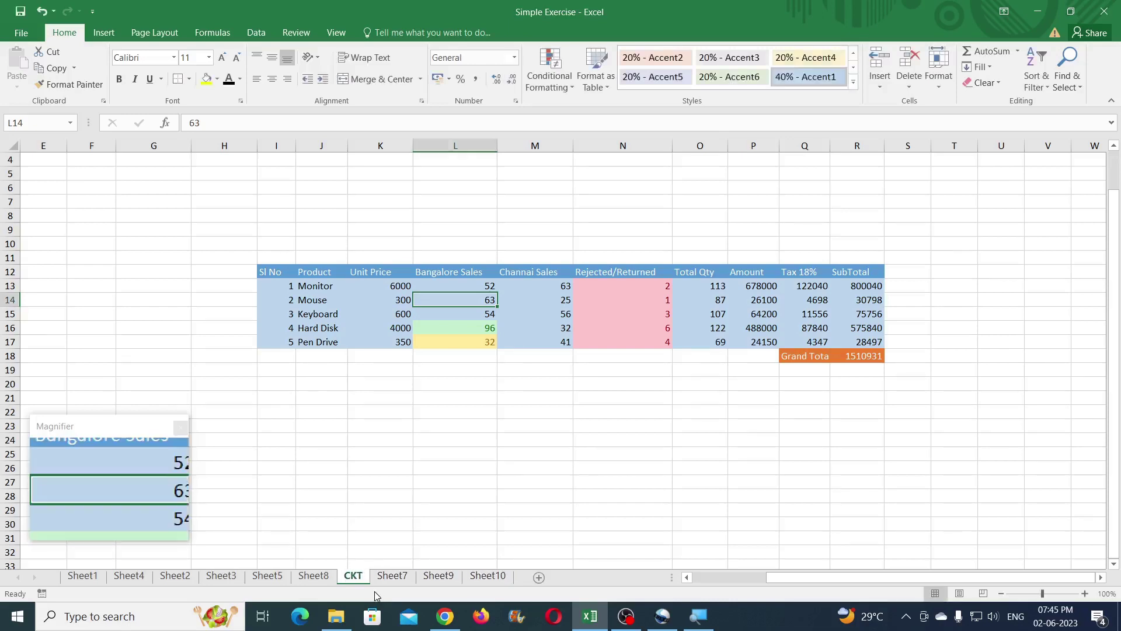
# Rename the worksheet Sheet7 as Tamilzha
pyautogui.click(402, 579)
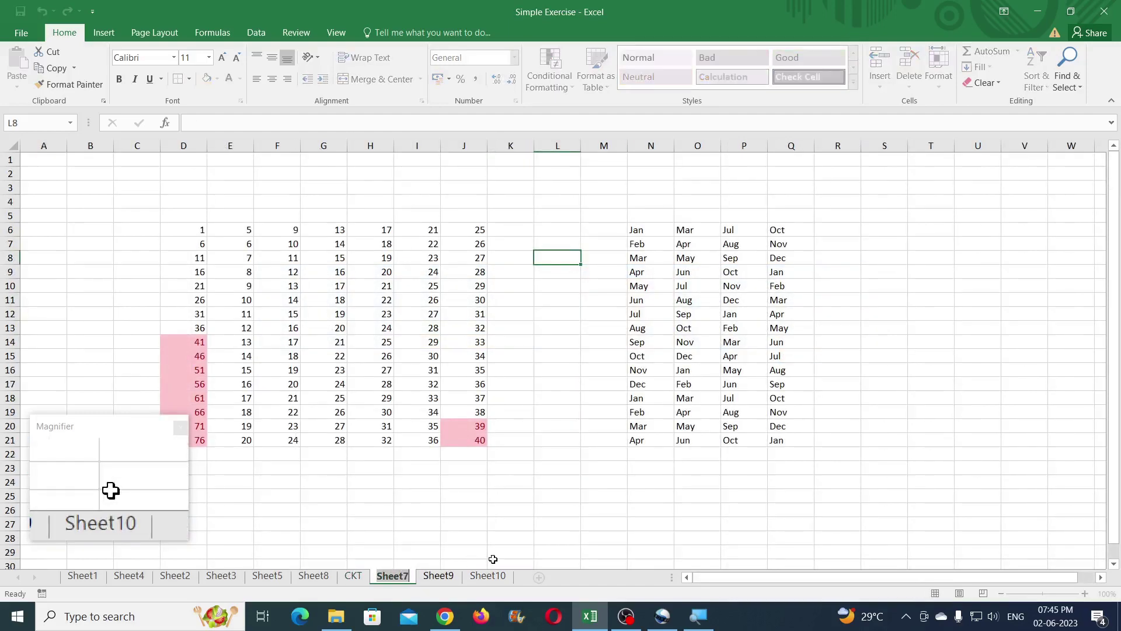
pyautogui.write('Tamilzha')
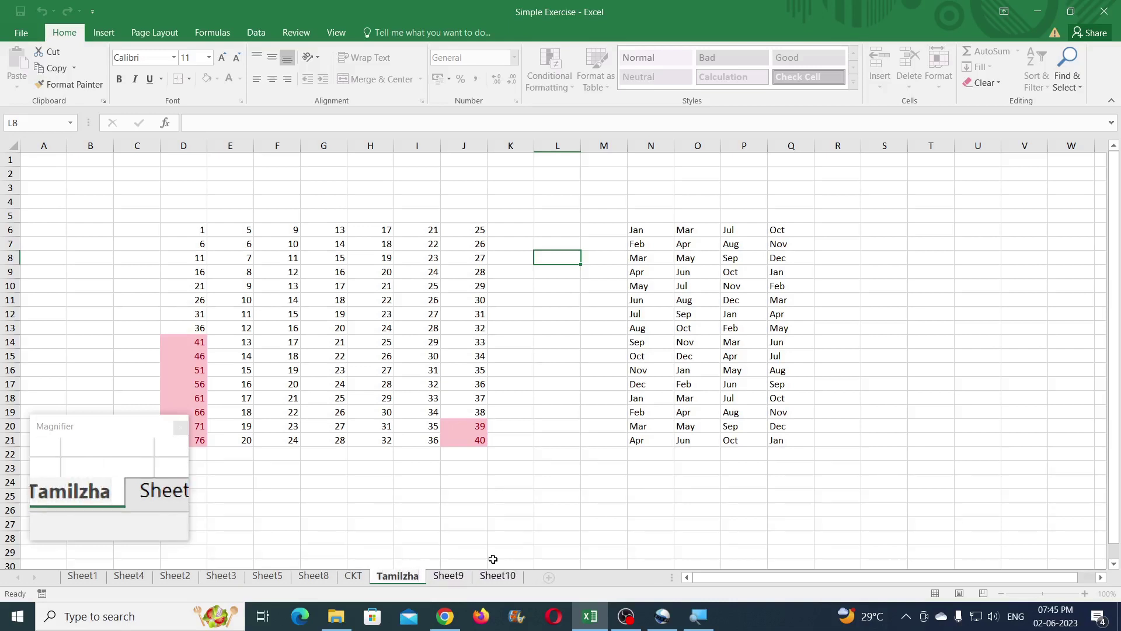
pyautogui.press('Return')
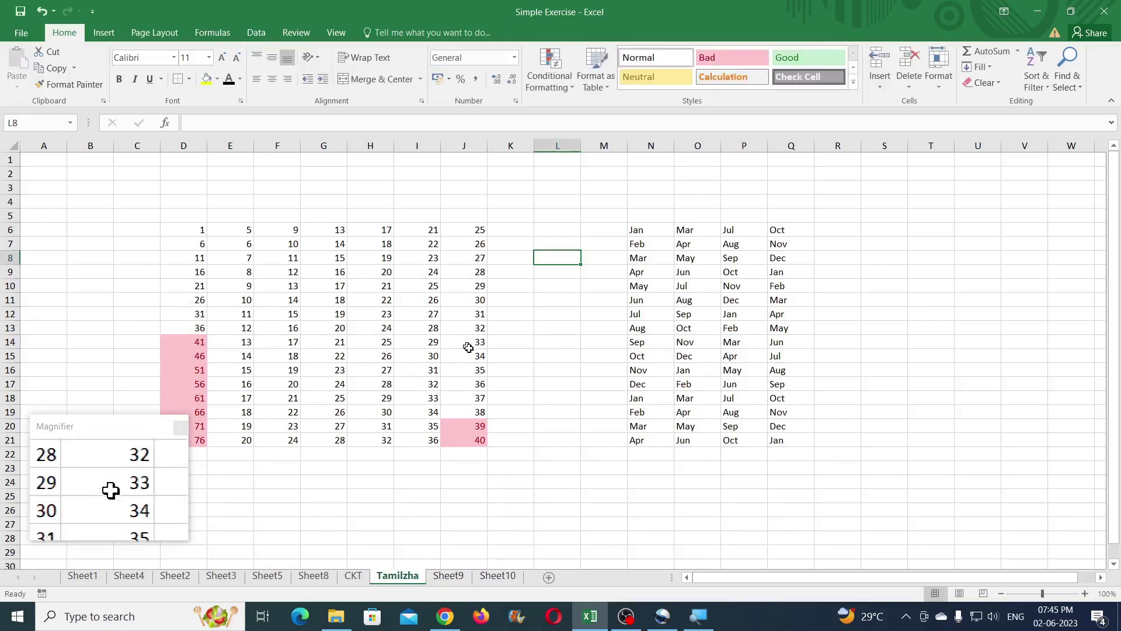
# Reorder the worksheets by moving the CKT sheet between Sheet5 and Sheet8
pyautogui.click(938, 82)
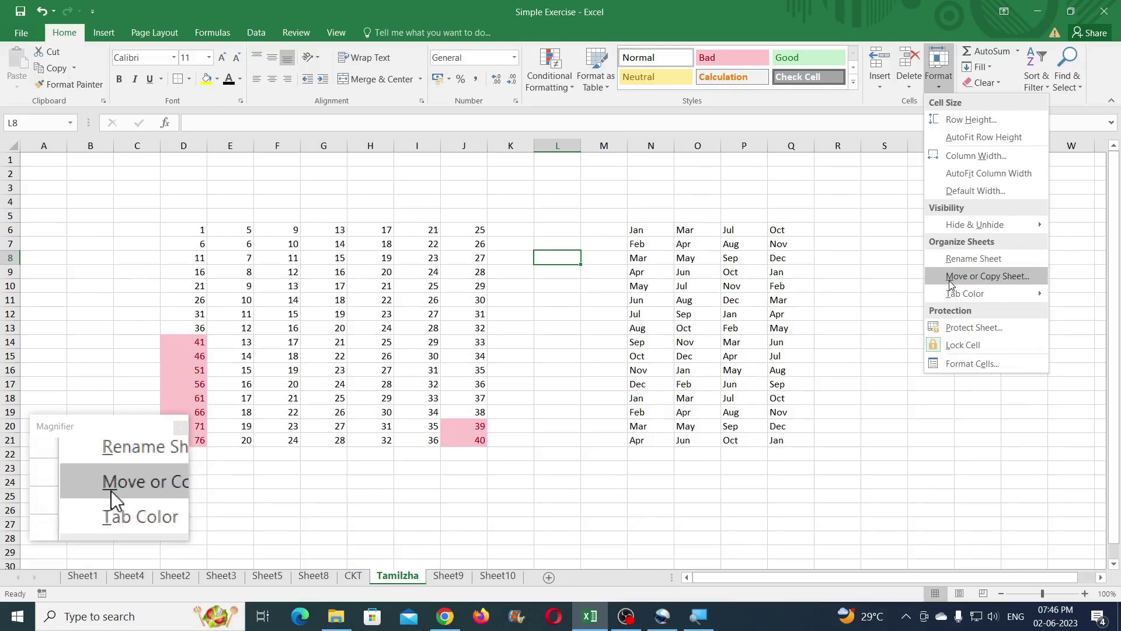
pyautogui.click(352, 576)
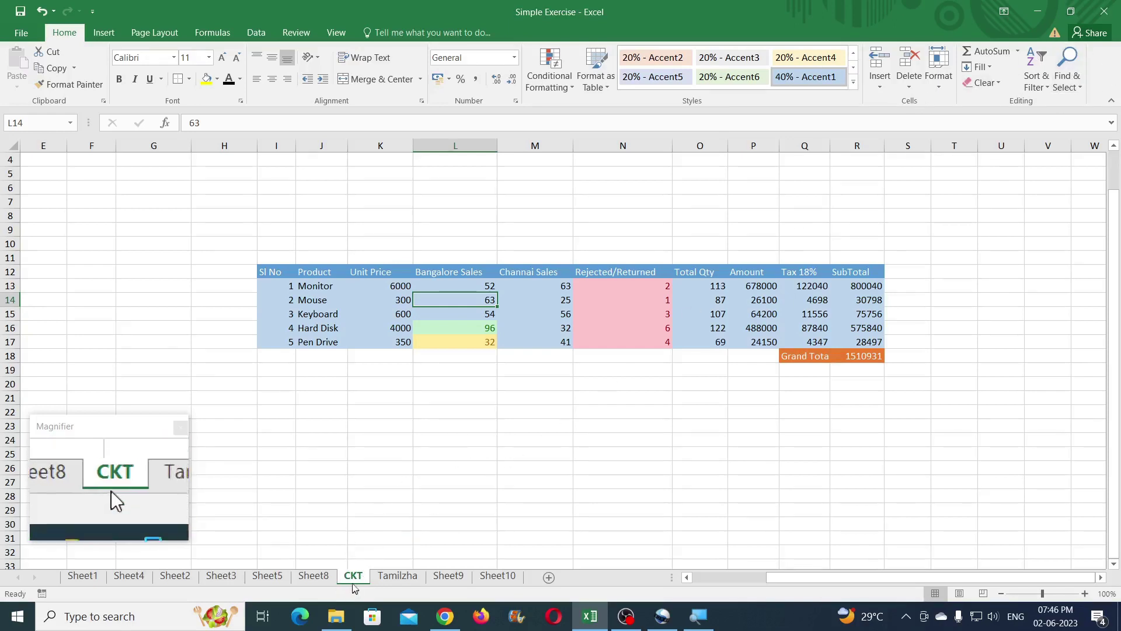
pyautogui.moveTo(345, 580); pyautogui.dragTo(189, 571)
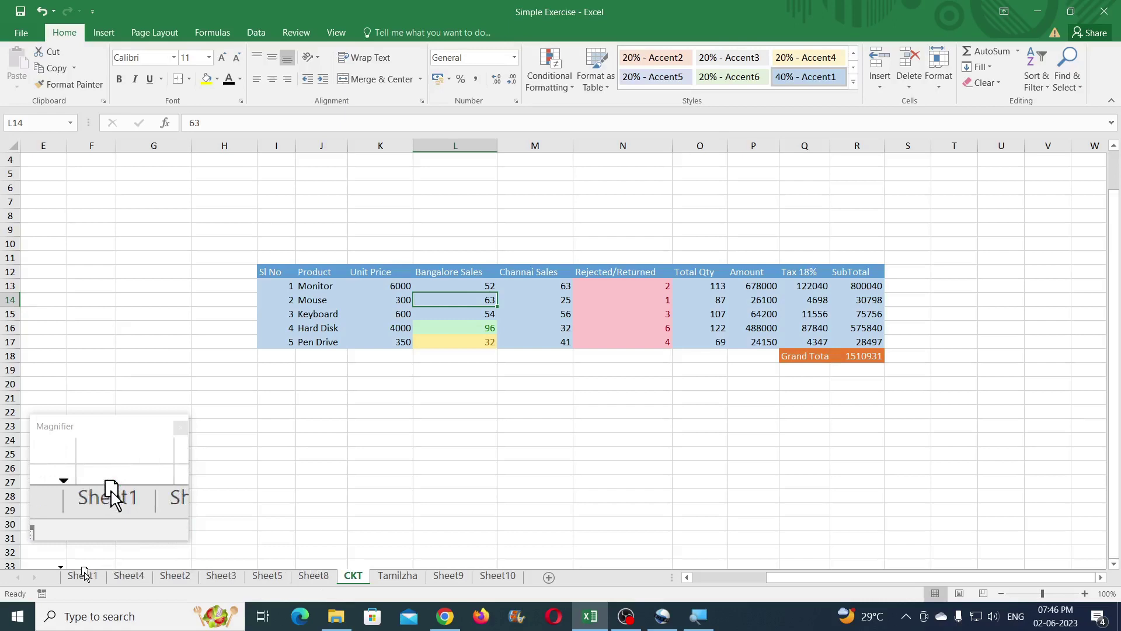
pyautogui.moveTo(84, 574); pyautogui.dragTo(80, 576)
pyautogui.moveTo(202, 571)
pyautogui.mouseDown()
pyautogui.moveTo(383, 574)
pyautogui.moveTo(365, 574)
pyautogui.mouseUp()
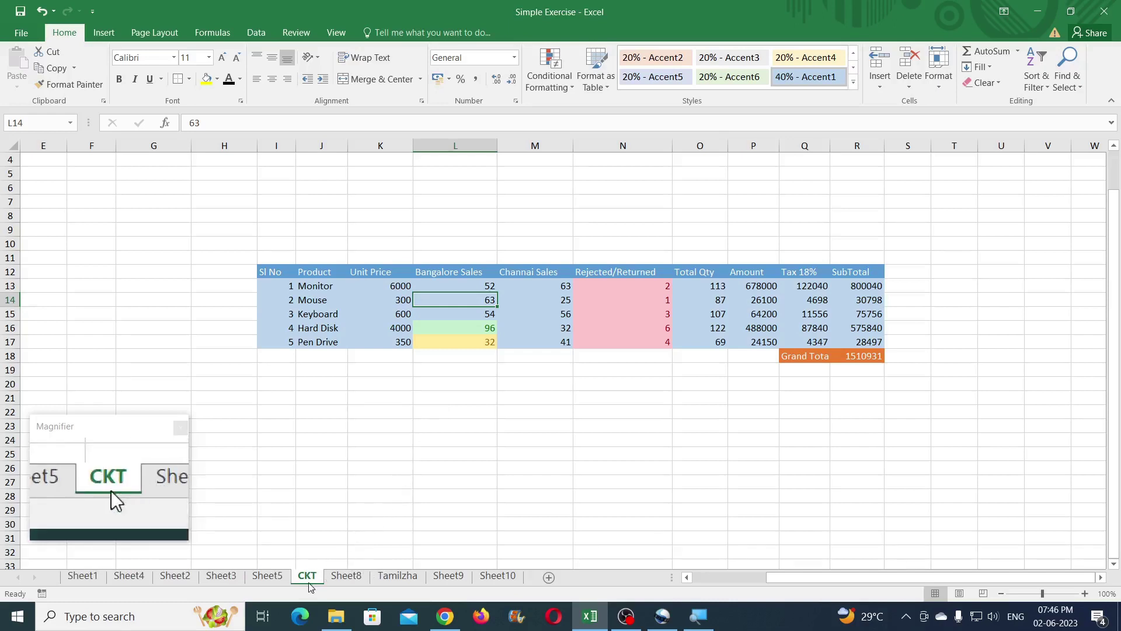
# Duplicate the CKT worksheet directly after the original and make the copy the active sheet
pyautogui.moveTo(309, 577); pyautogui.dragTo(342, 577)
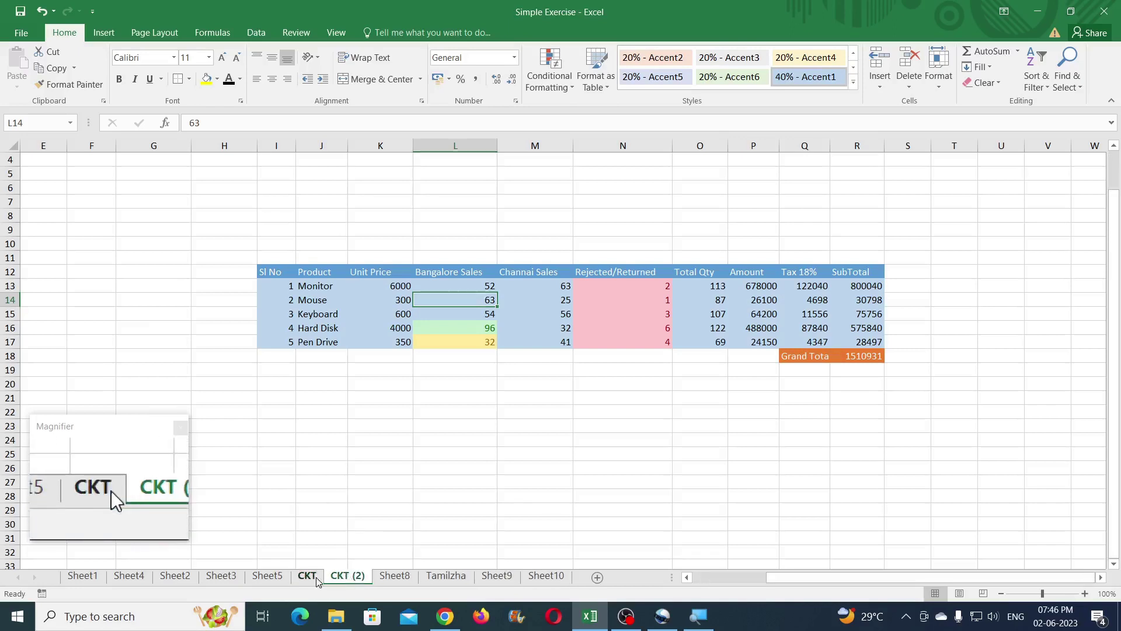
pyautogui.click(308, 577)
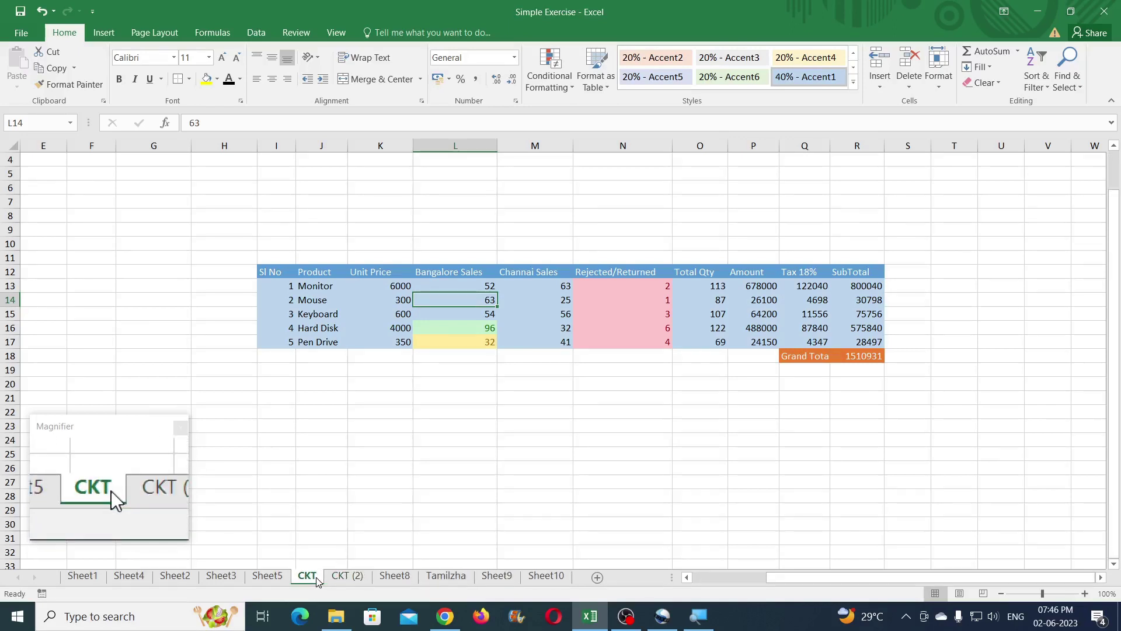
pyautogui.click(348, 576)
pyautogui.click(938, 82)
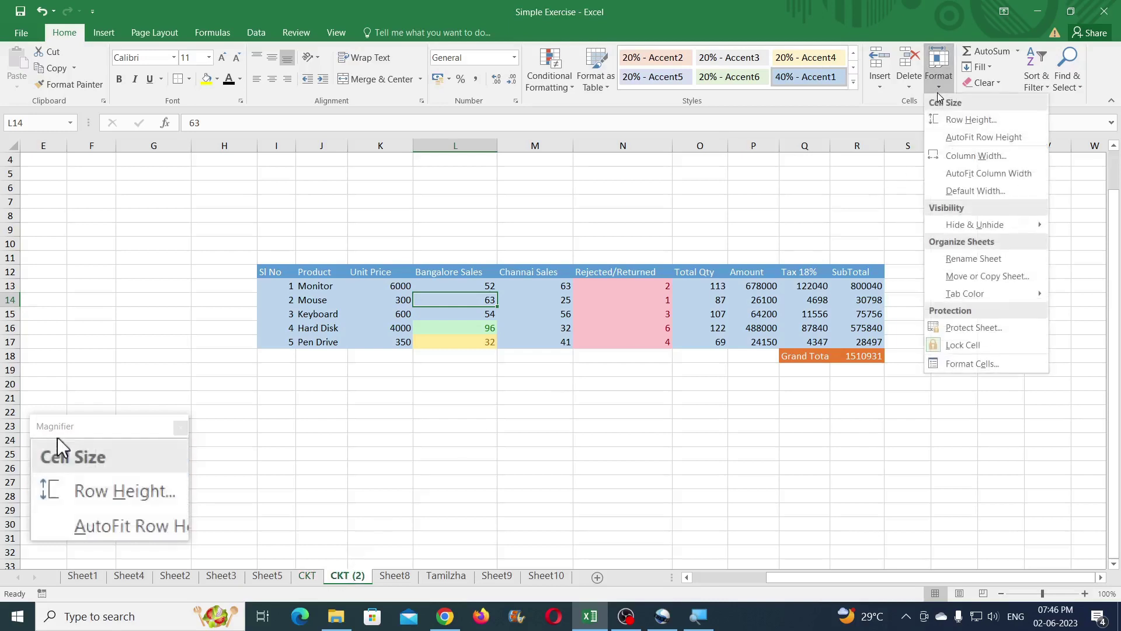
pyautogui.click(968, 275)
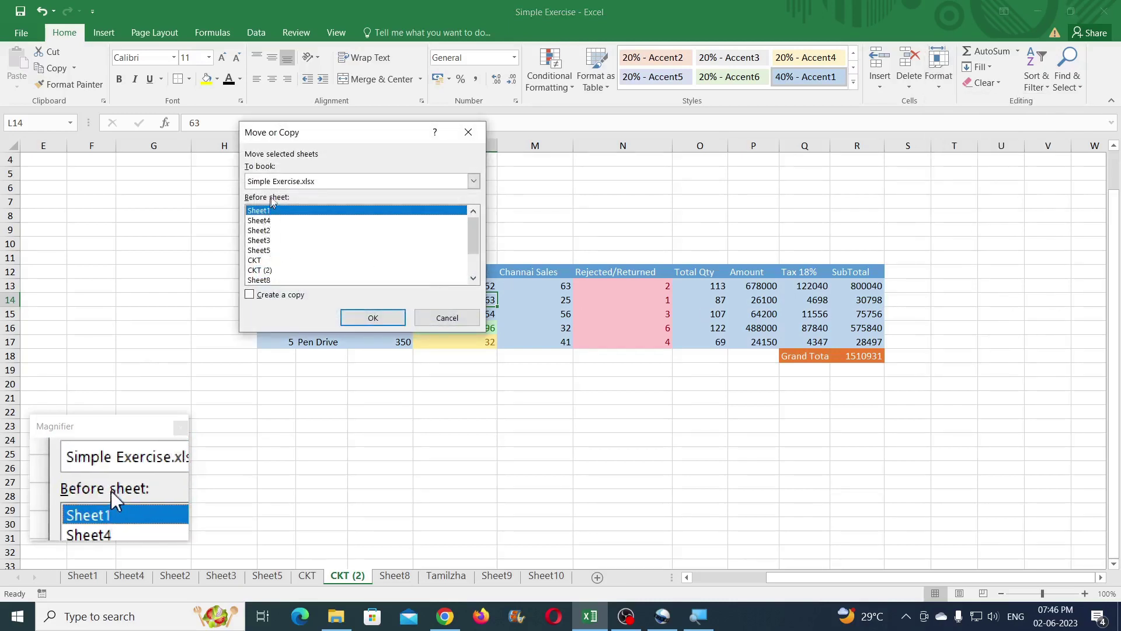
pyautogui.click(442, 320)
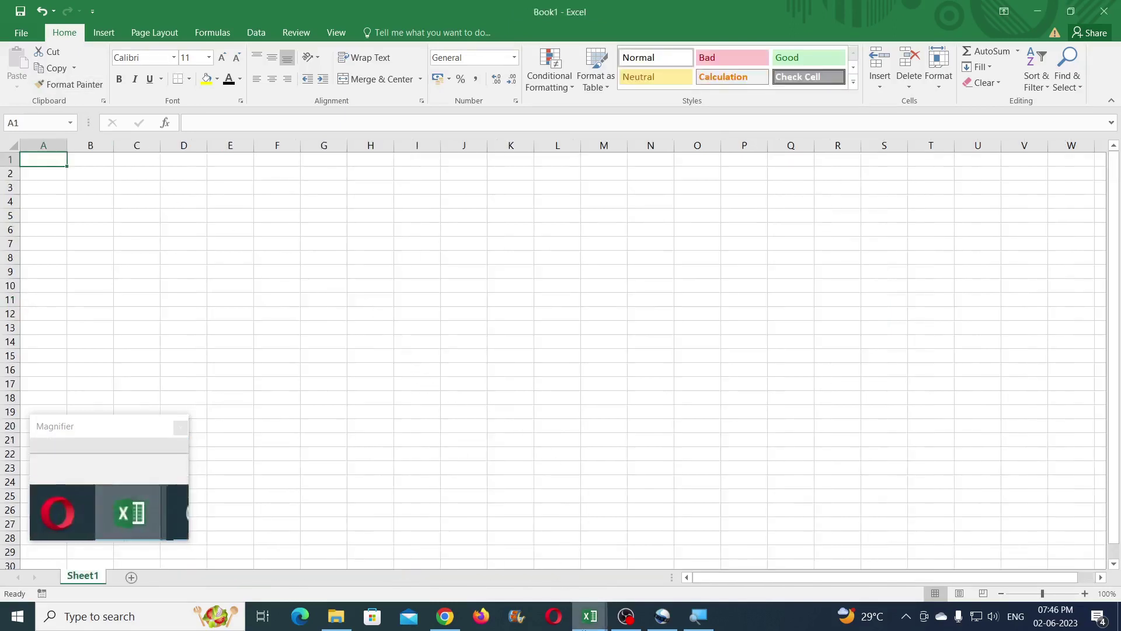
# Switch between the Simple Exercise workbook and the blank Book1 workbook, ending in Simple Exercise
pyautogui.moveTo(590, 628)
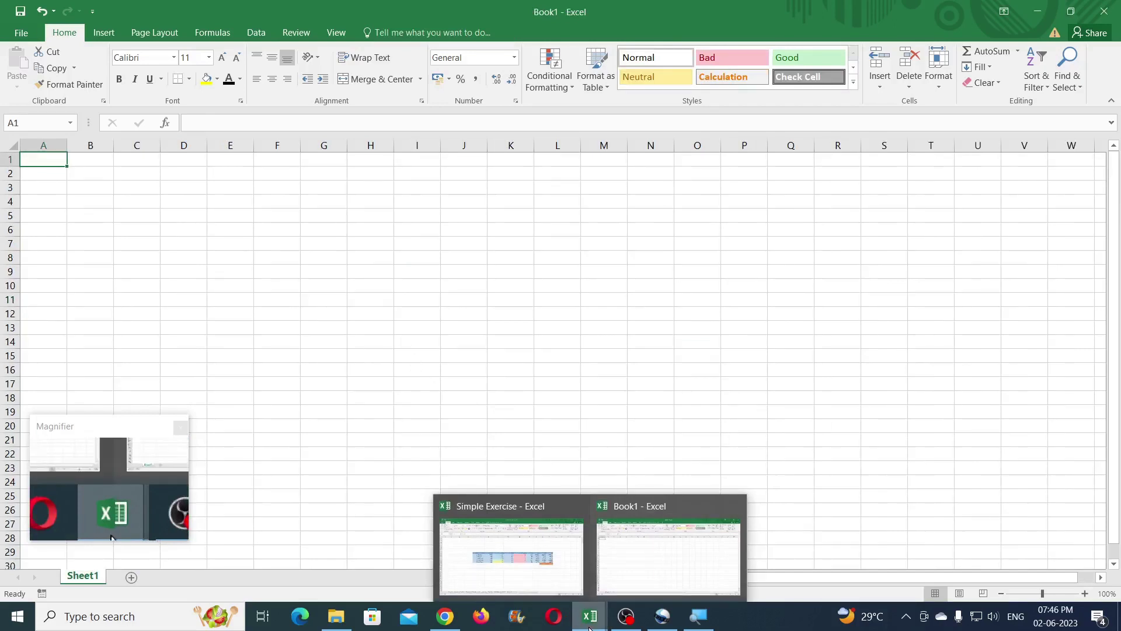
pyautogui.click(484, 517)
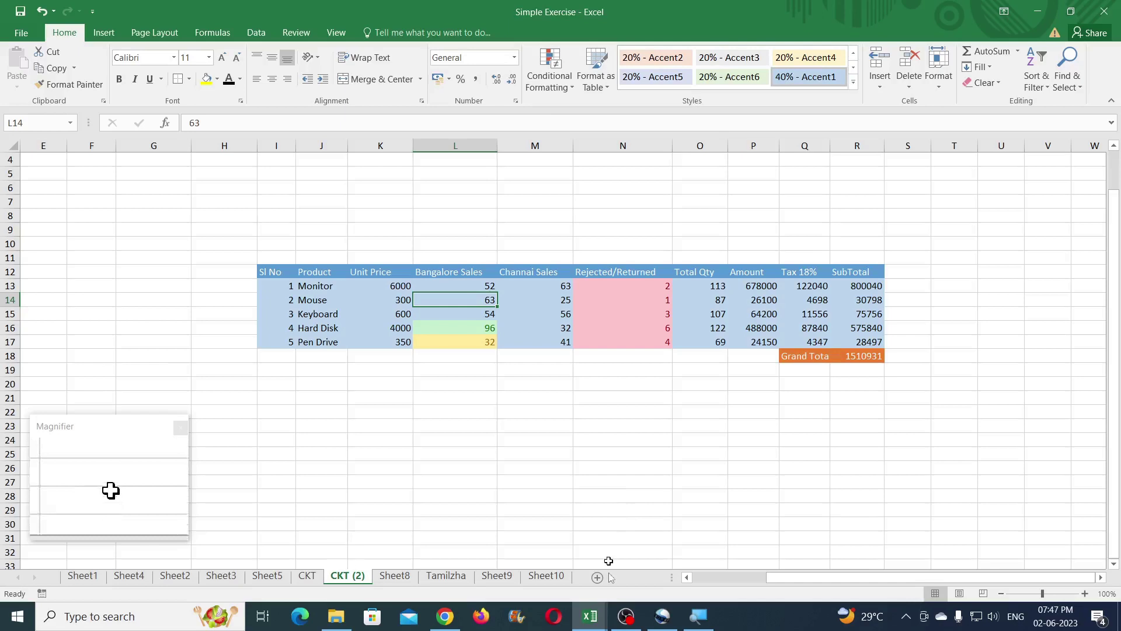
pyautogui.moveTo(590, 619)
pyautogui.click(654, 529)
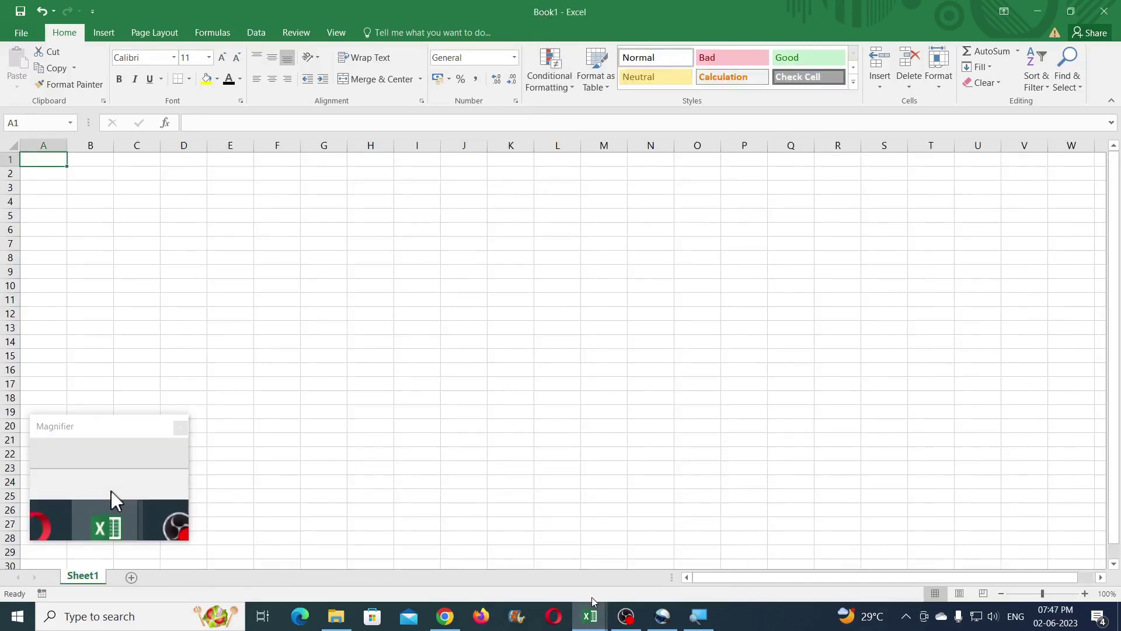
pyautogui.moveTo(589, 618)
pyautogui.click(533, 520)
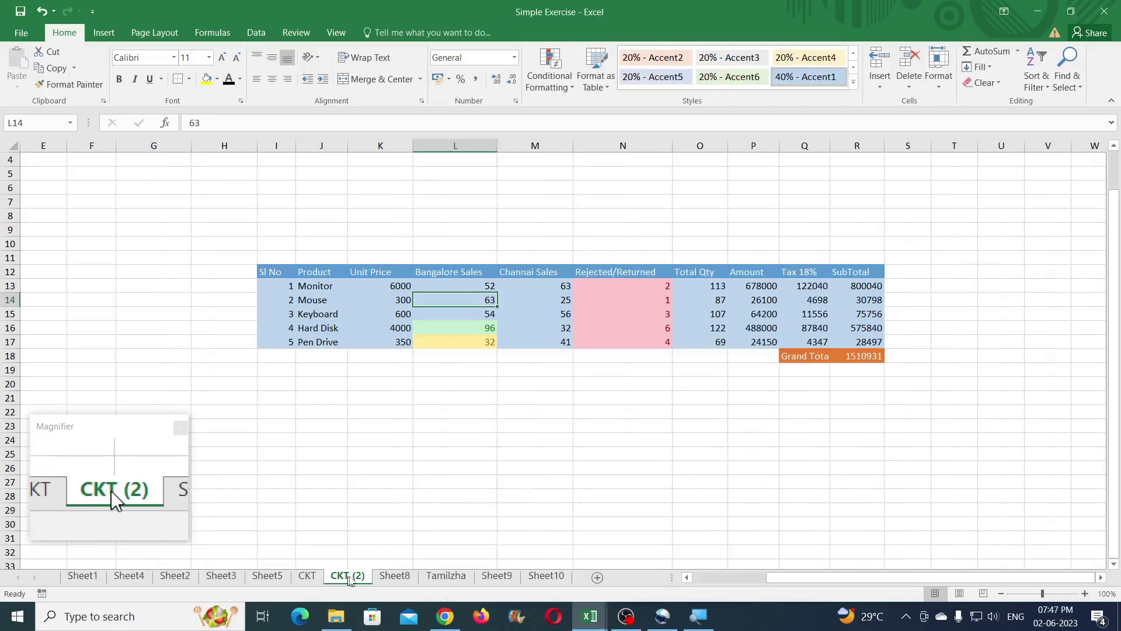
# Rename the copied worksheet CKT (2) as India
pyautogui.moveTo(351, 579); pyautogui.dragTo(460, 581)
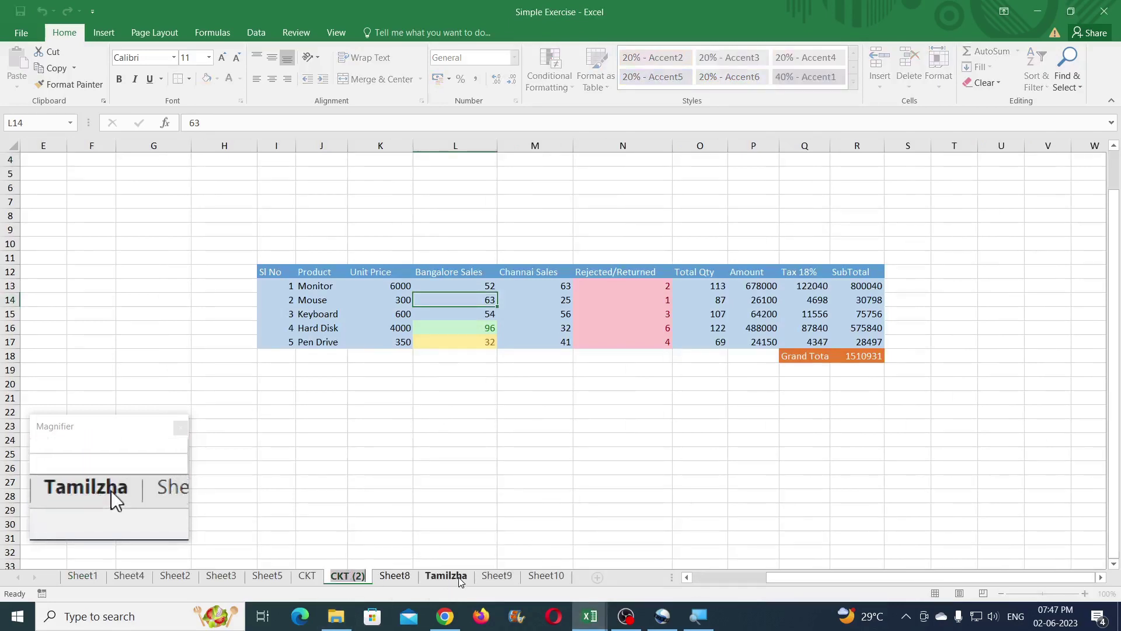
pyautogui.write('India')
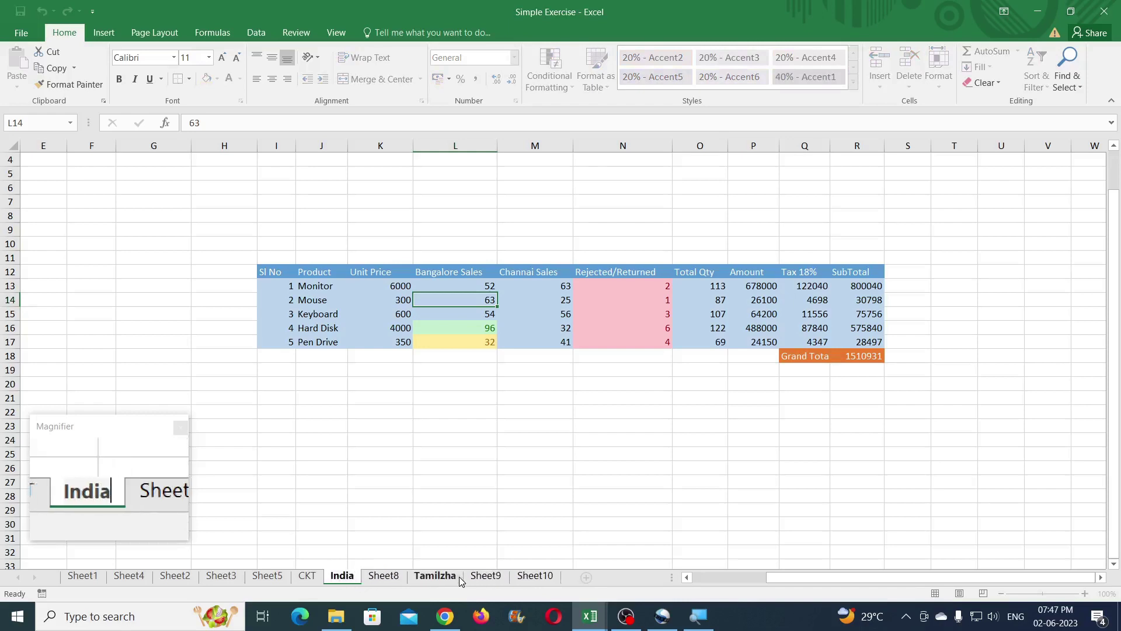
pyautogui.press('Return')
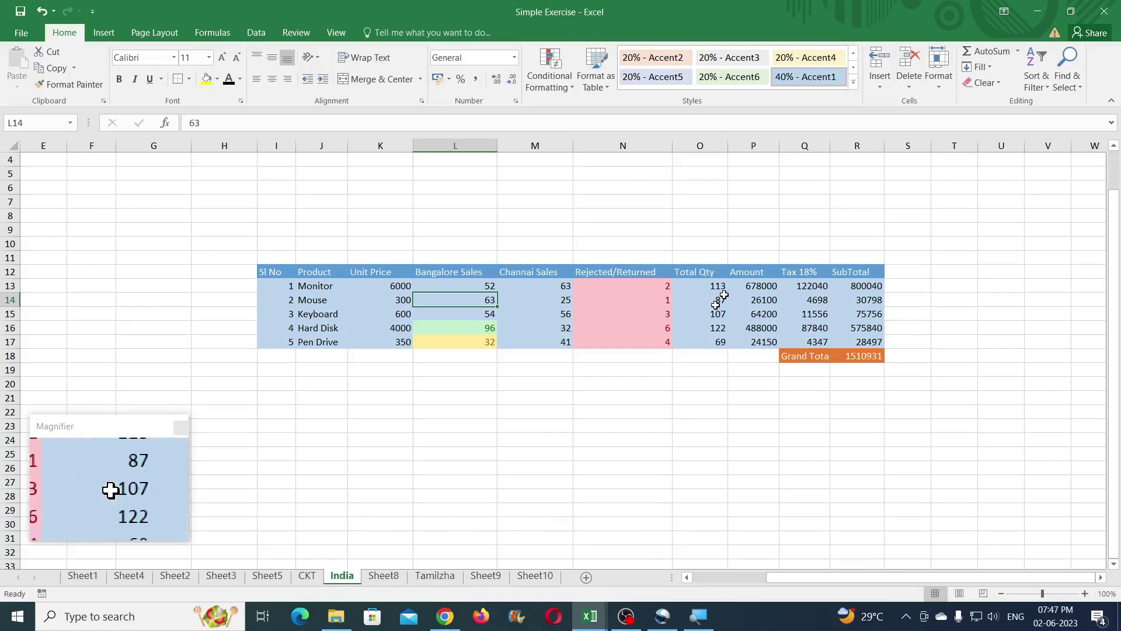
# Move the India worksheet into the Book1 workbook, placing it before Sheet1
pyautogui.click(939, 87)
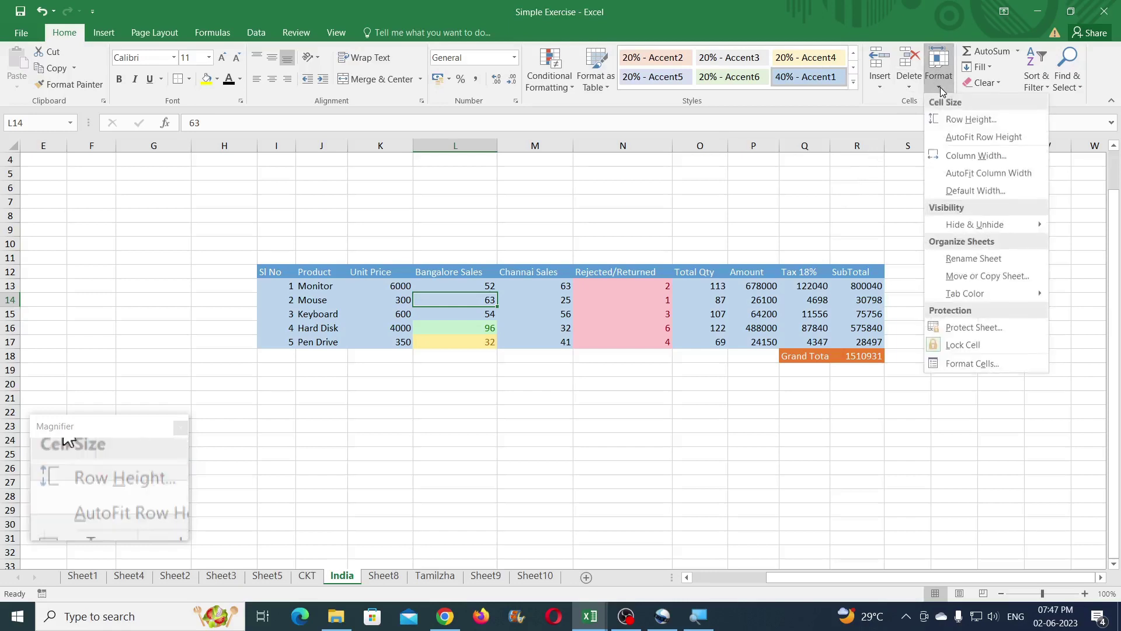
pyautogui.click(975, 277)
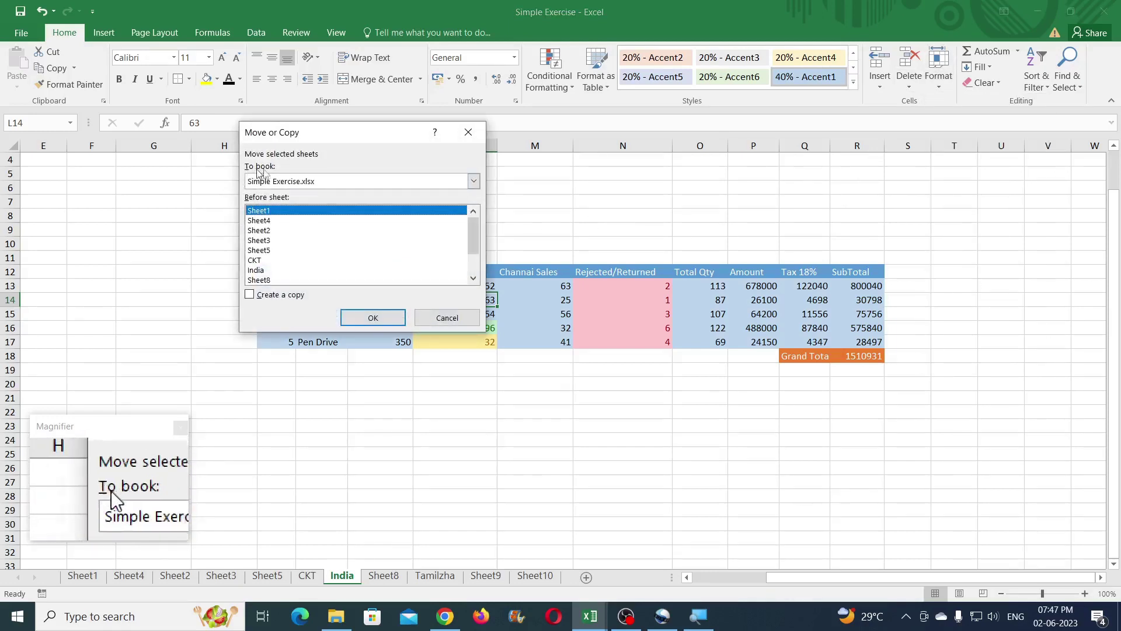
pyautogui.click(269, 181)
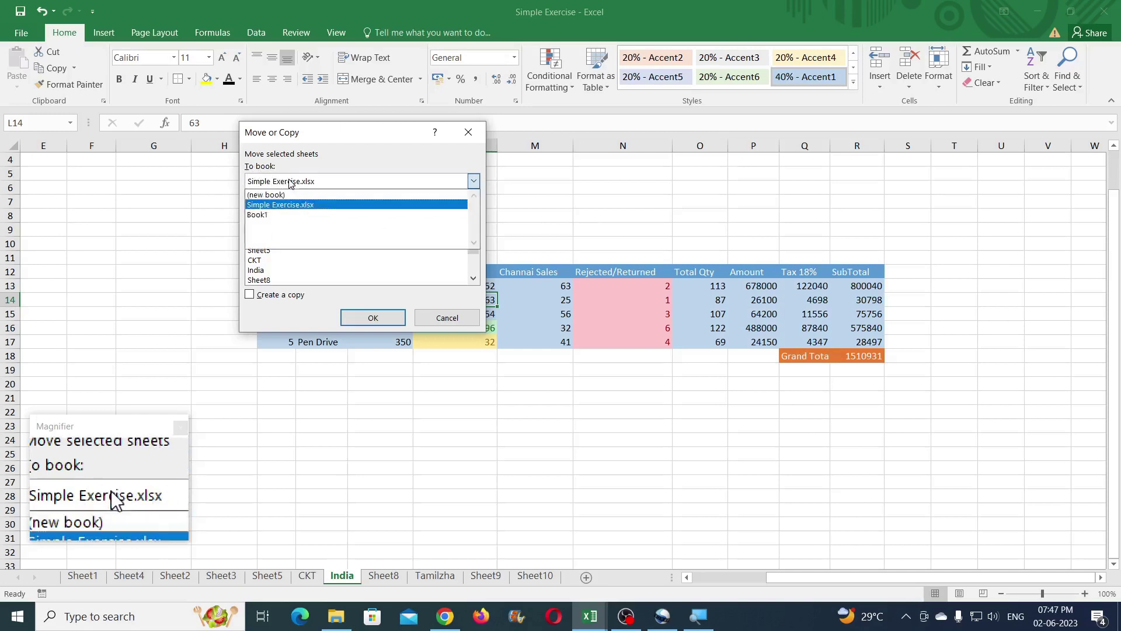
pyautogui.click(275, 216)
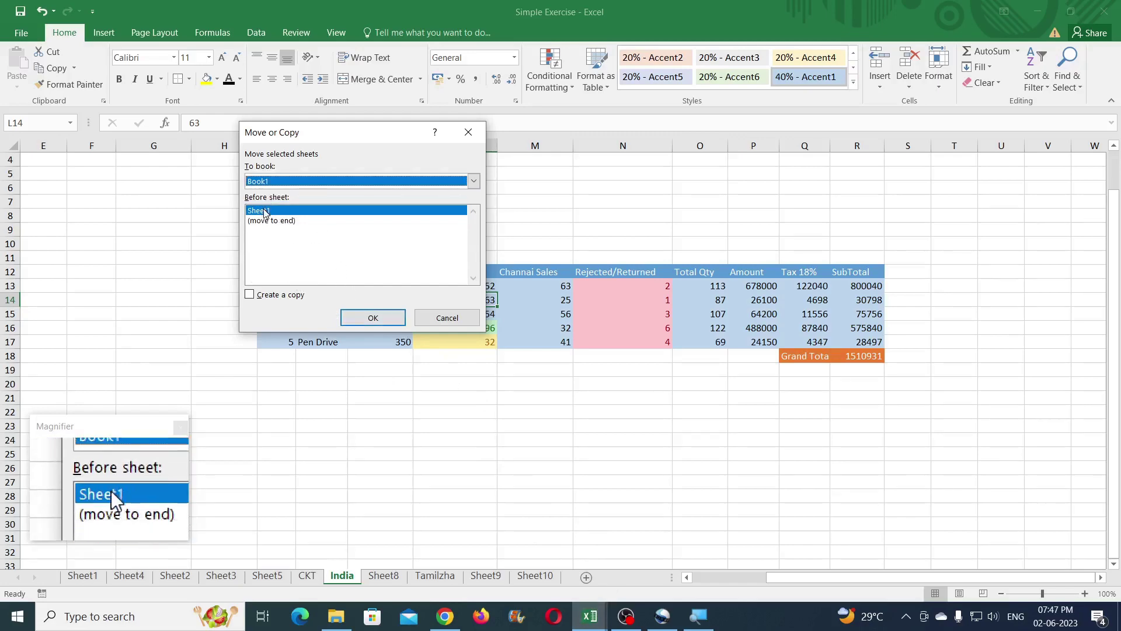
pyautogui.click(357, 321)
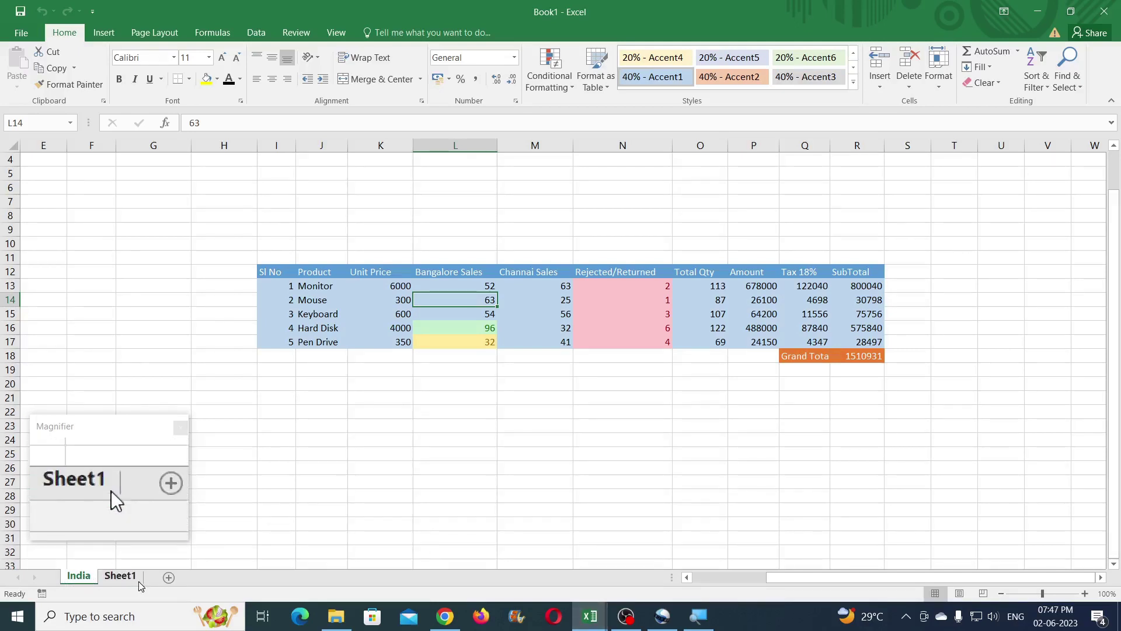
# Return to the Simple Exercise workbook and copy its Tamilzha worksheet into Book1, before the India sheet
pyautogui.moveTo(590, 617)
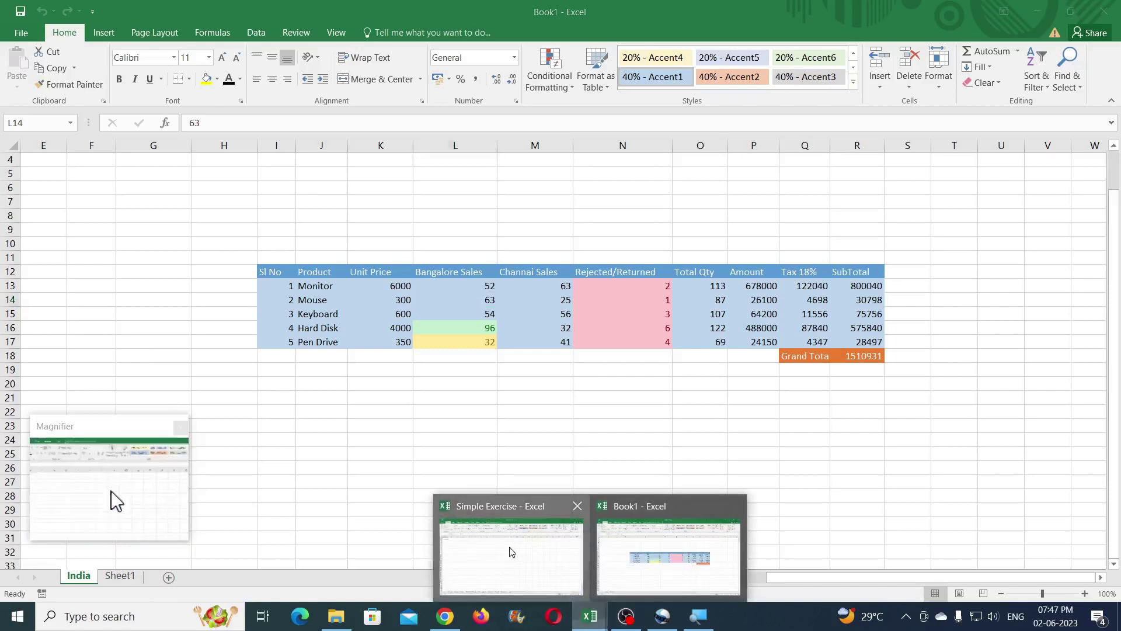
pyautogui.click(512, 552)
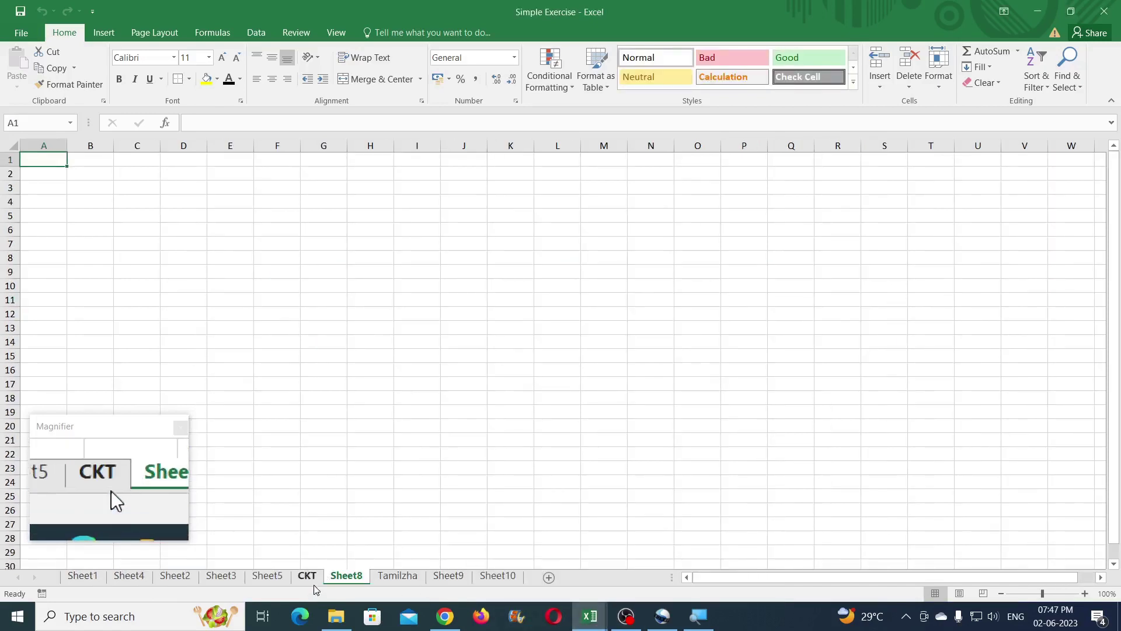
pyautogui.click(391, 576)
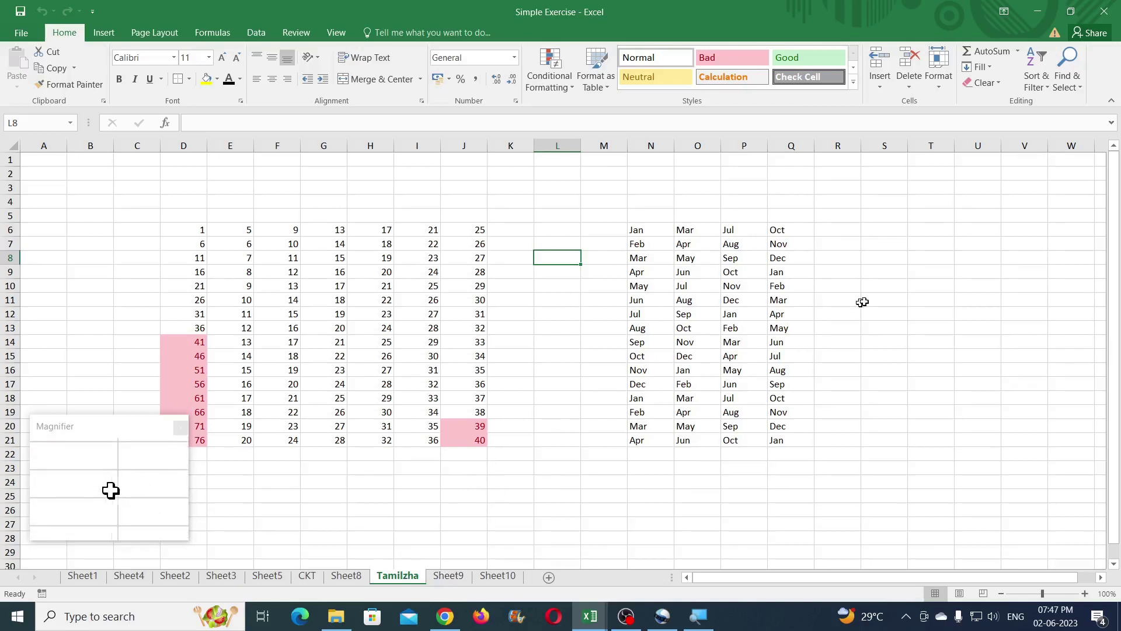
pyautogui.click(939, 87)
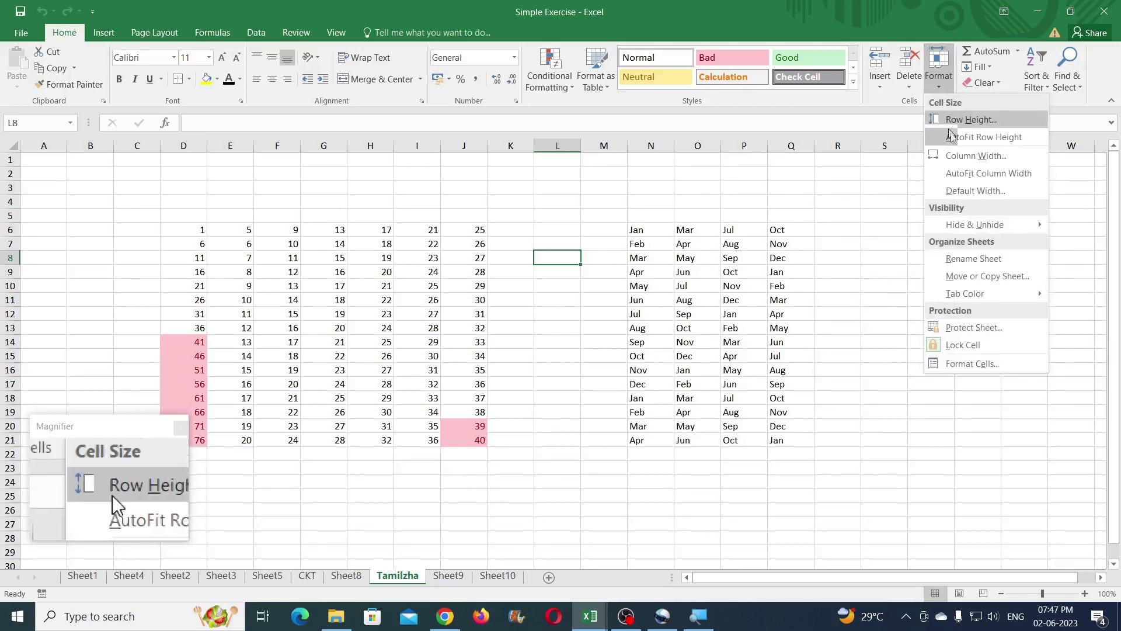
pyautogui.click(972, 276)
pyautogui.click(274, 183)
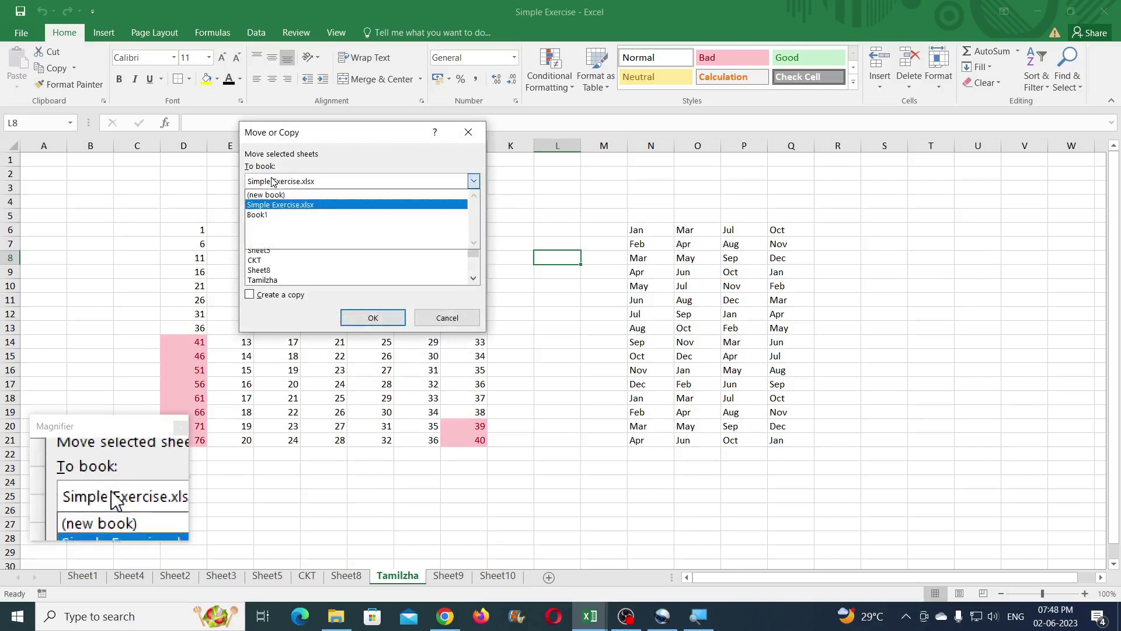
pyautogui.click(266, 216)
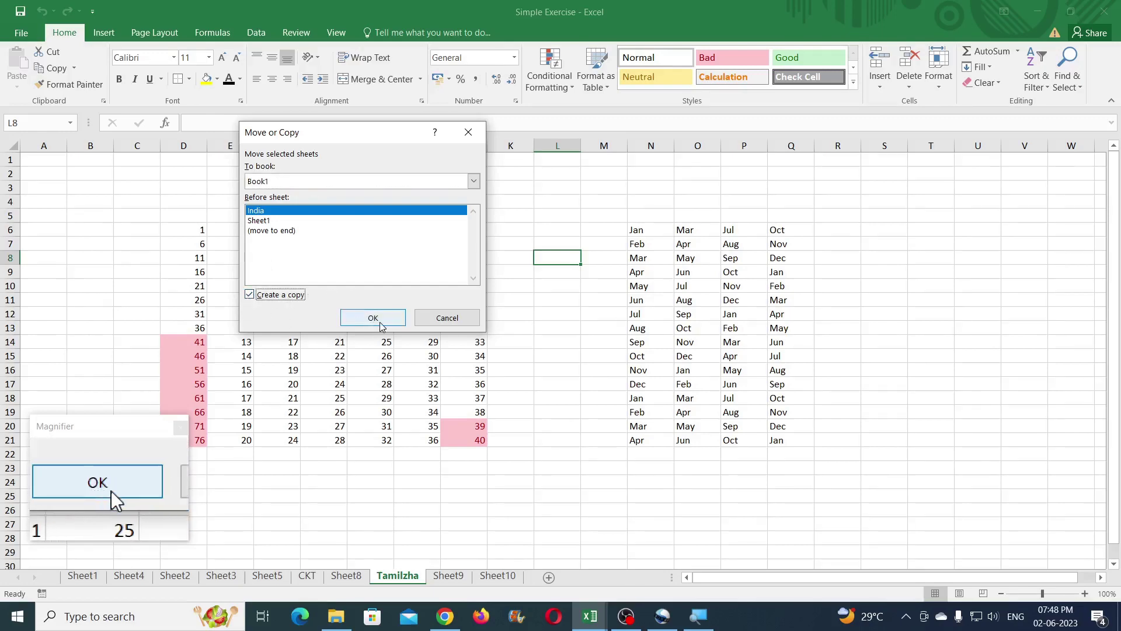
pyautogui.click(379, 317)
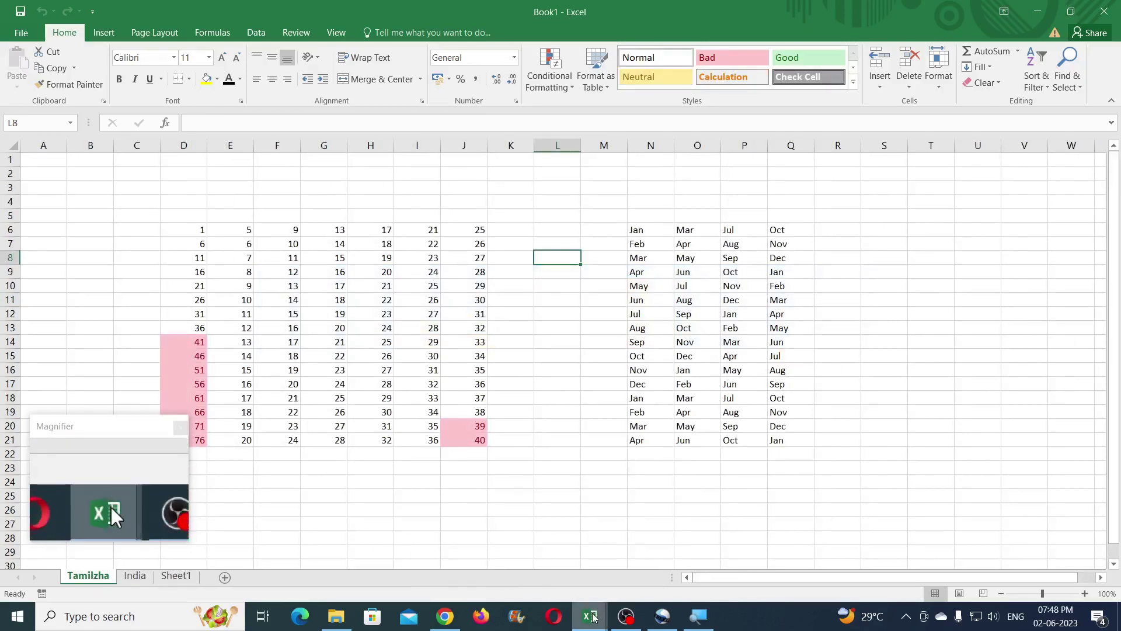
# In the Simple Exercise workbook, set the Tamilzha sheet's tab colour to standard Dark Blue and switch to Sheet9
pyautogui.moveTo(590, 616)
pyautogui.click(521, 575)
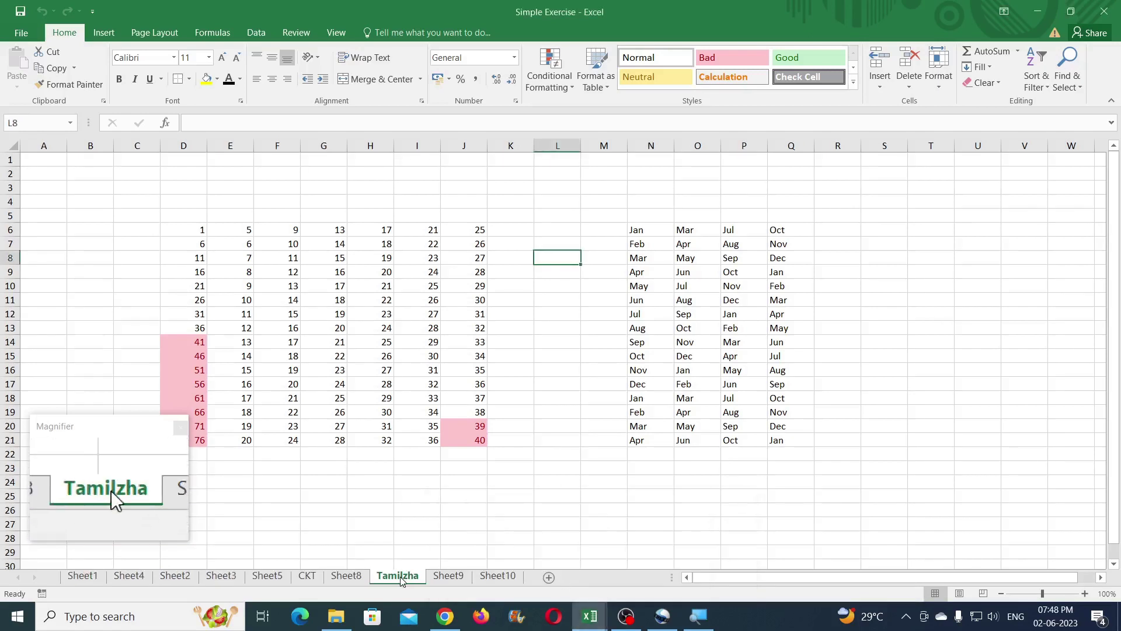
pyautogui.click(939, 67)
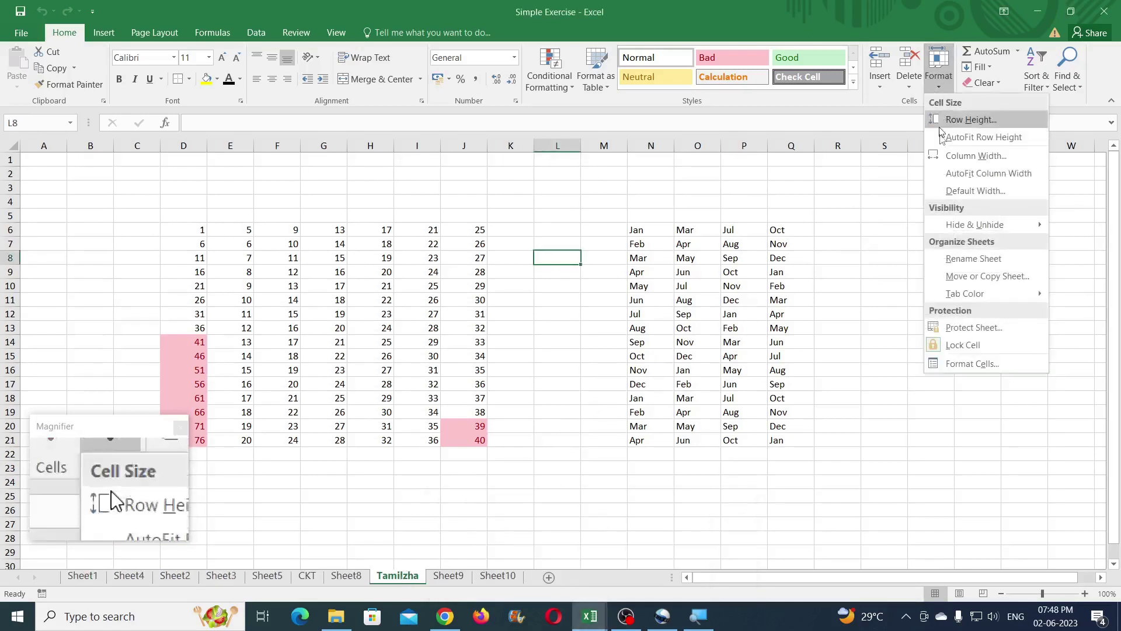
pyautogui.moveTo(958, 299)
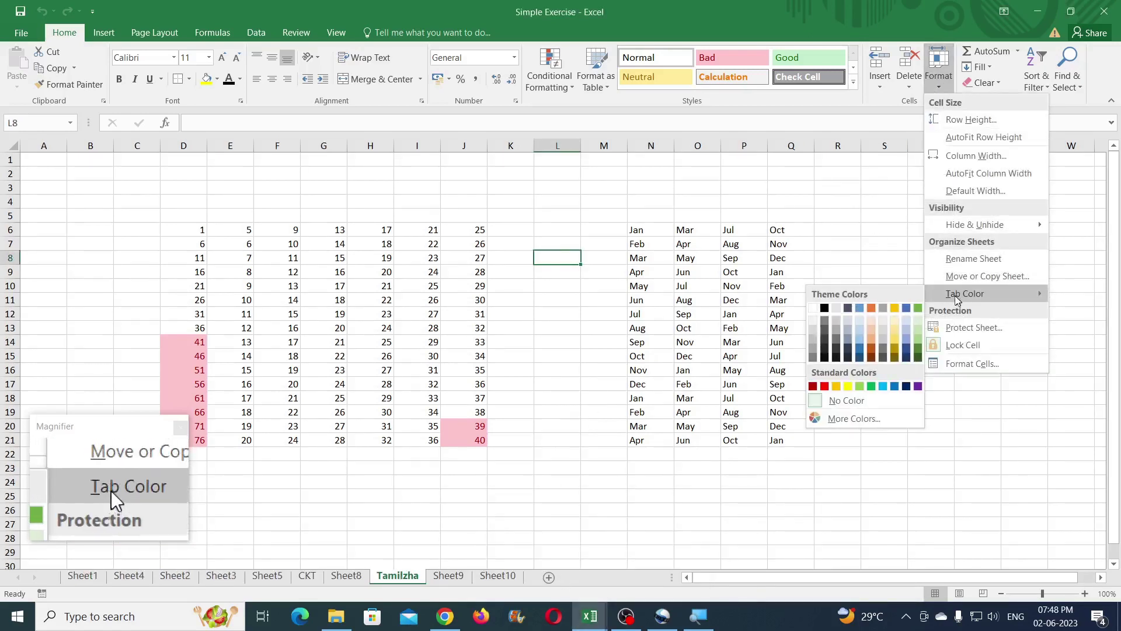
pyautogui.click(905, 387)
pyautogui.click(439, 578)
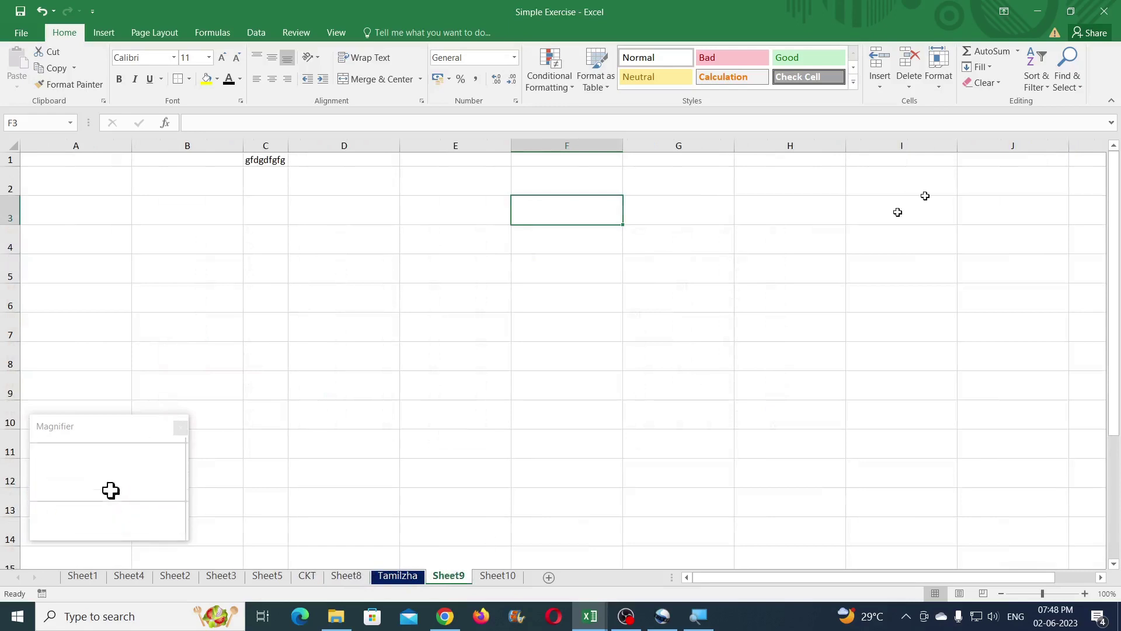
# Set the Sheet9 tab colour to standard Purple and switch to the CKT sheet
pyautogui.click(941, 82)
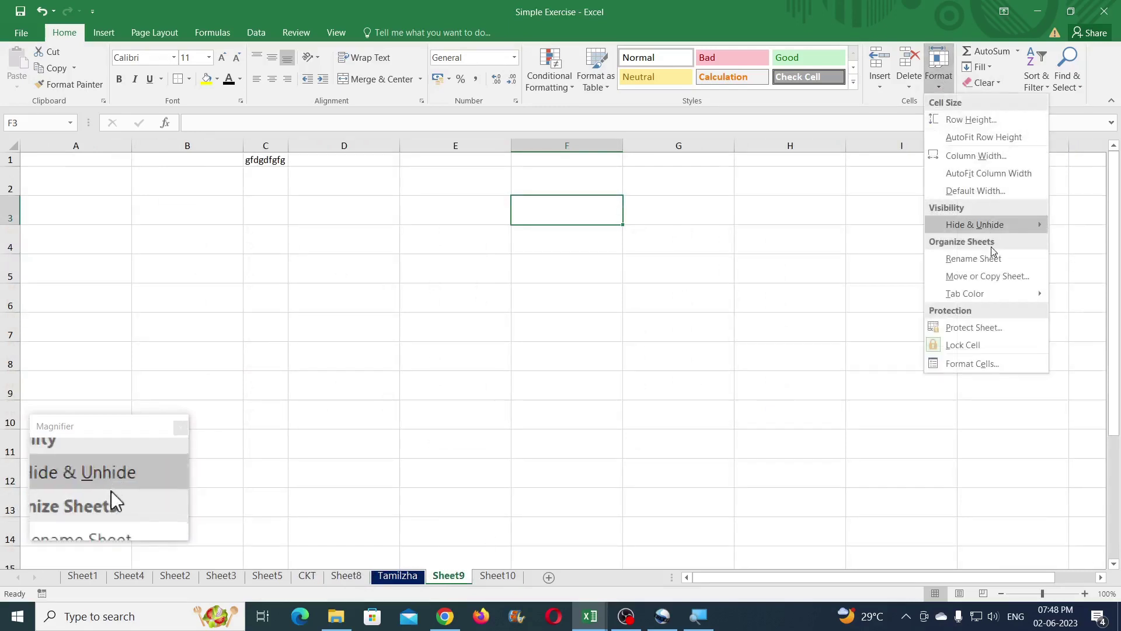
pyautogui.moveTo(983, 292)
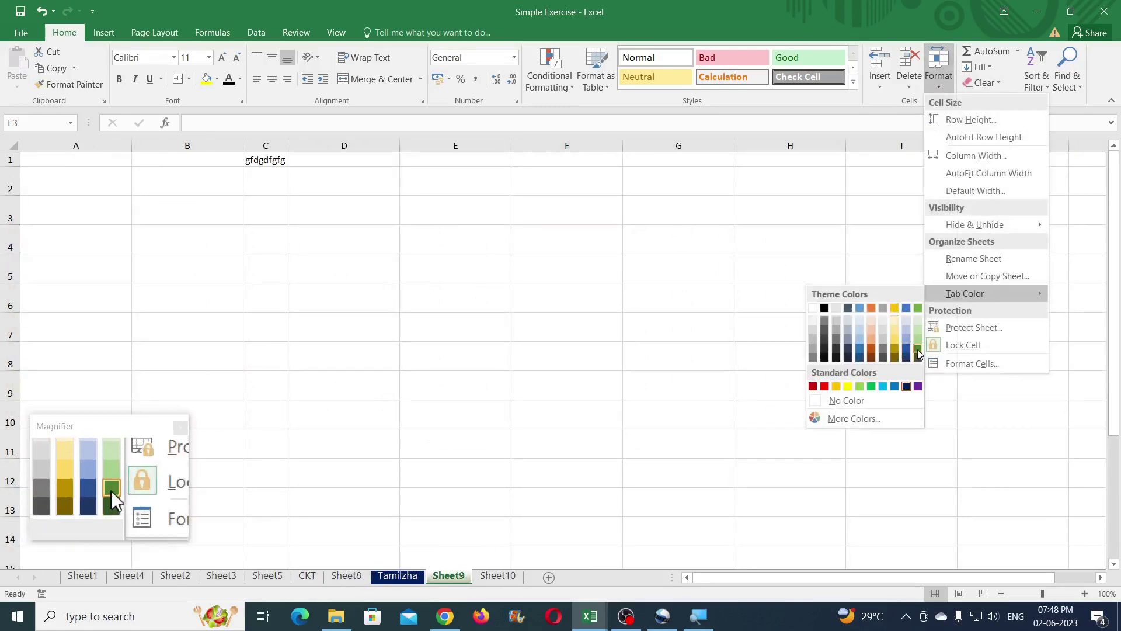
pyautogui.click(917, 386)
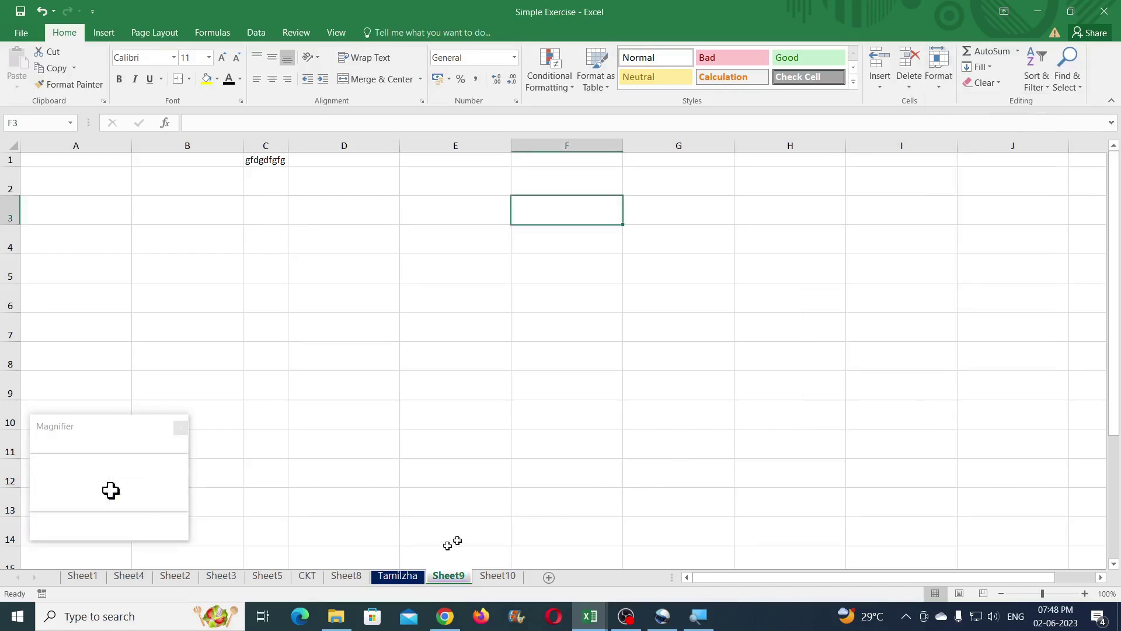
pyautogui.click(352, 578)
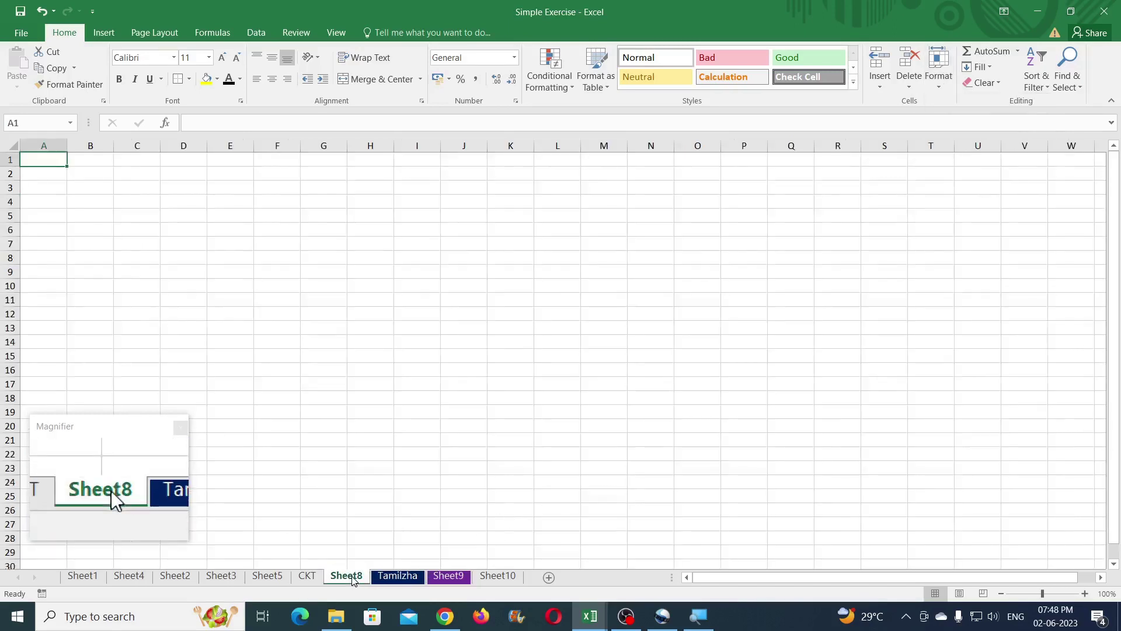
pyautogui.click(309, 577)
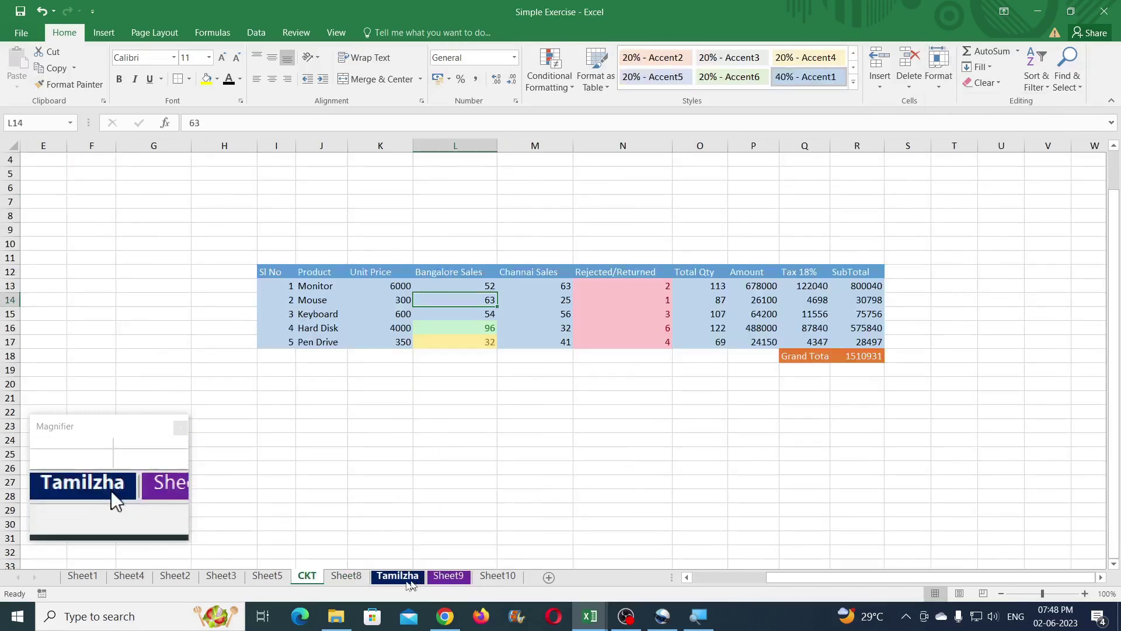
# Look over the sheet protection options among the cell formatting commands and the review commands
pyautogui.click(940, 78)
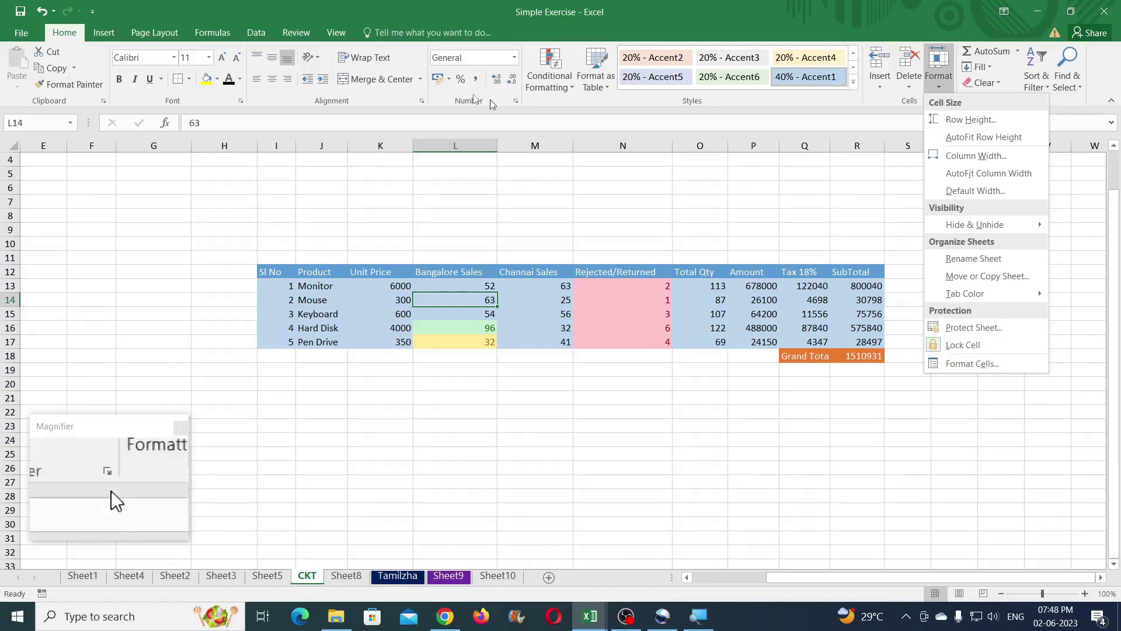
pyautogui.click(295, 35)
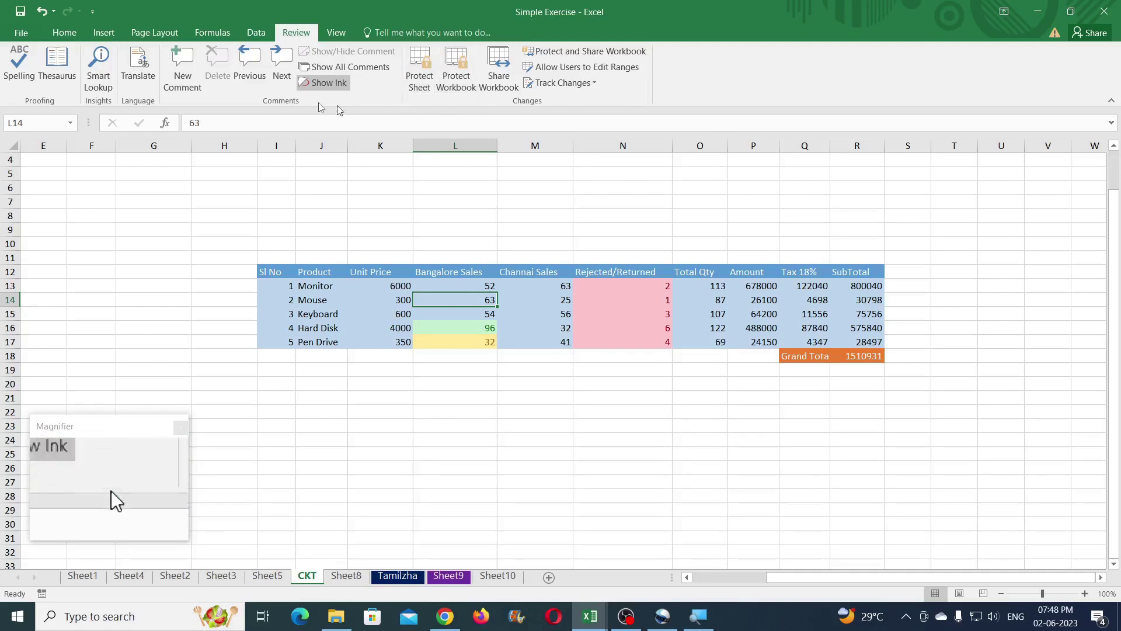
pyautogui.click(65, 35)
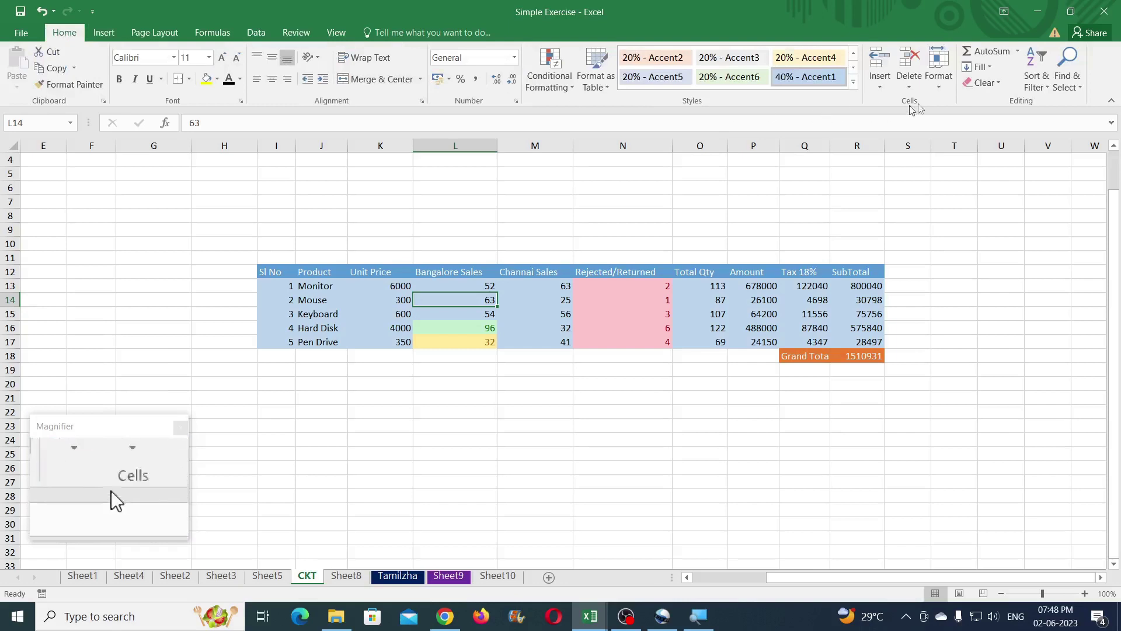
# Examine the Format Cells settings for cell L14: number, alignment, font, border, fill and protection, without changing any
pyautogui.click(943, 87)
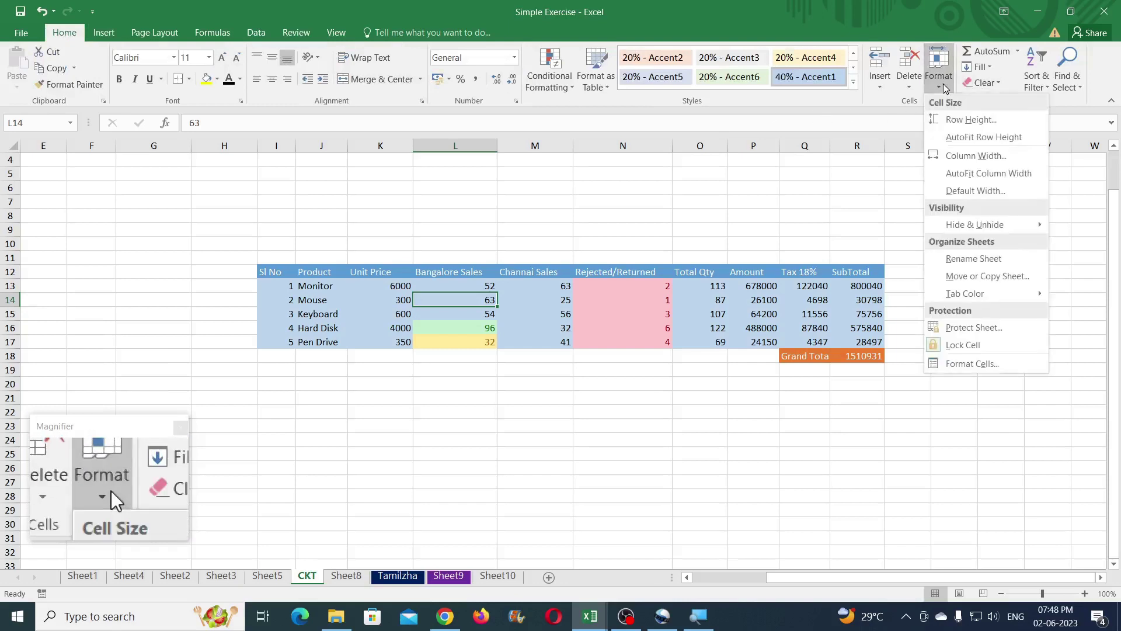
pyautogui.click(974, 365)
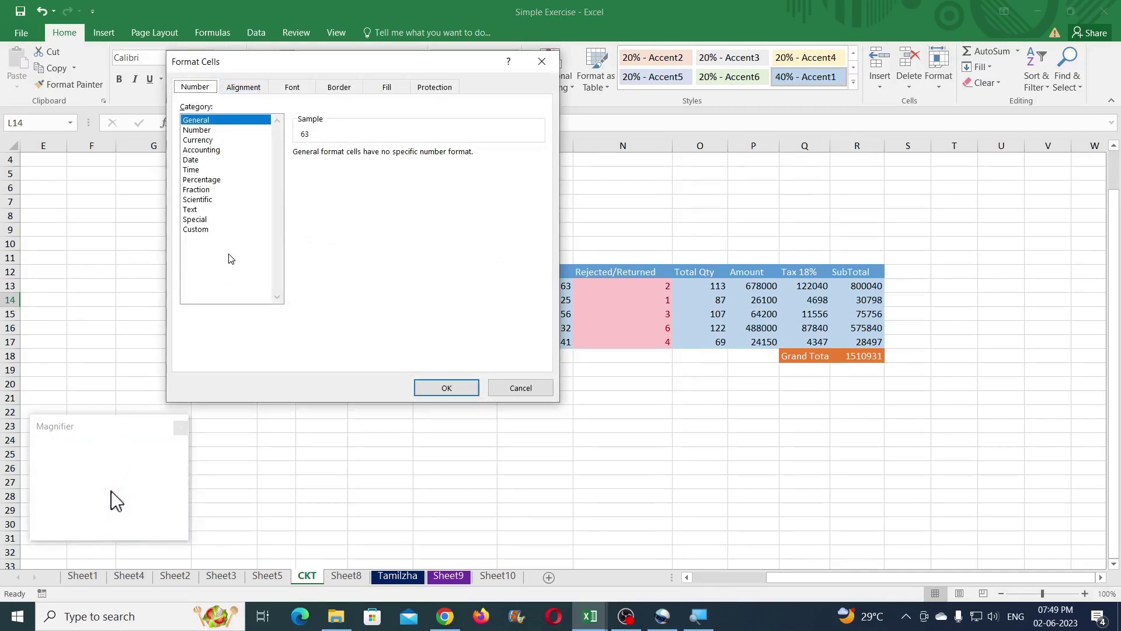
pyautogui.click(243, 87)
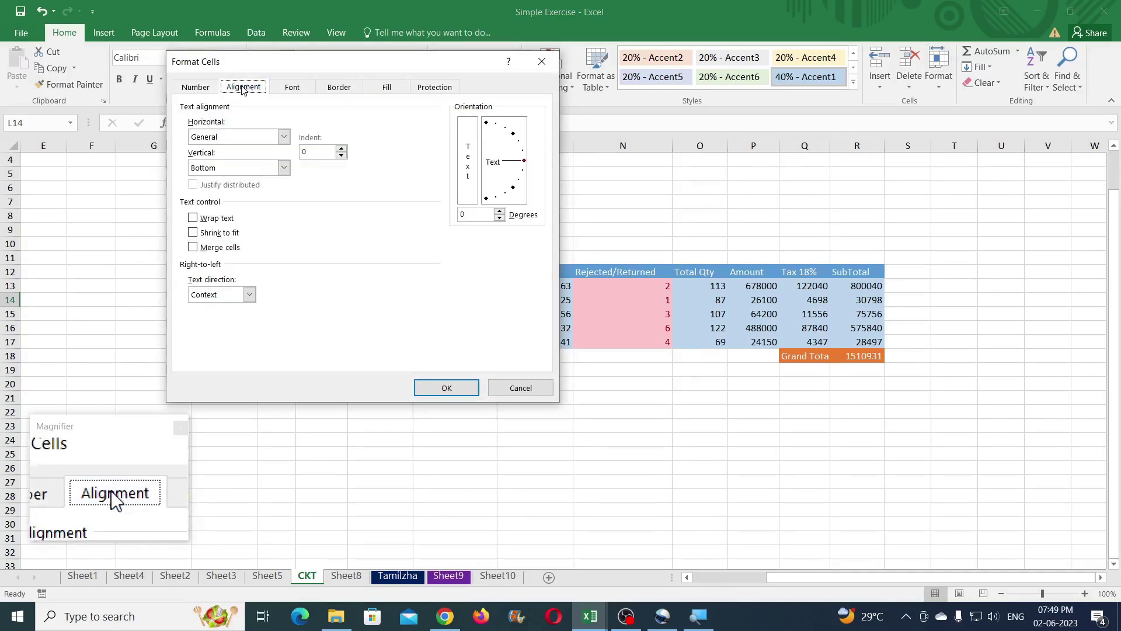
pyautogui.click(295, 87)
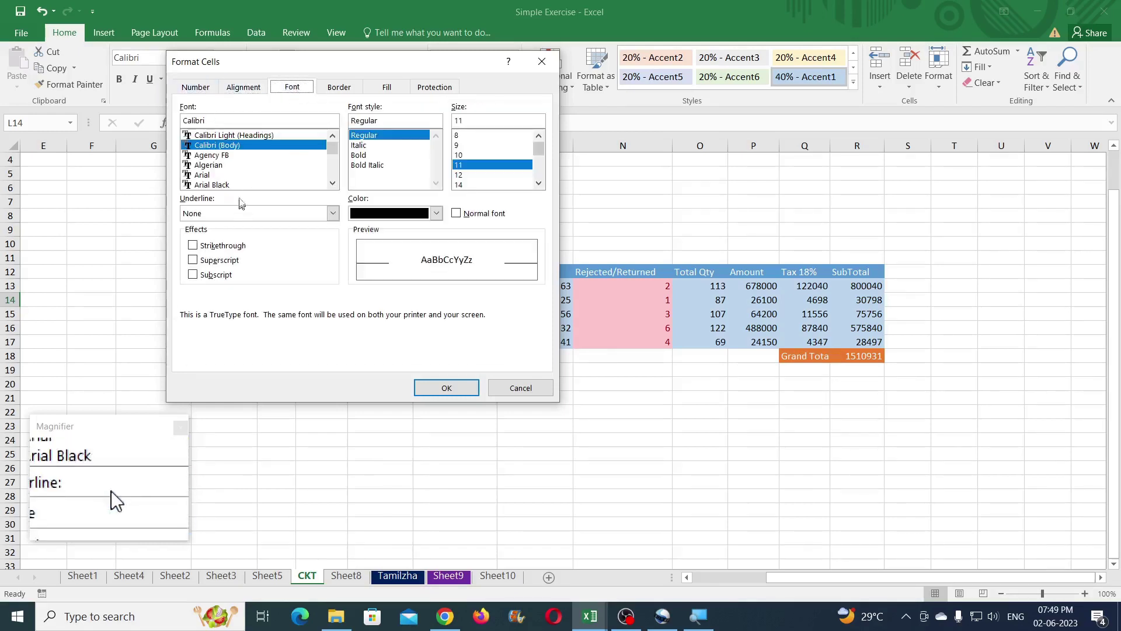
pyautogui.click(343, 92)
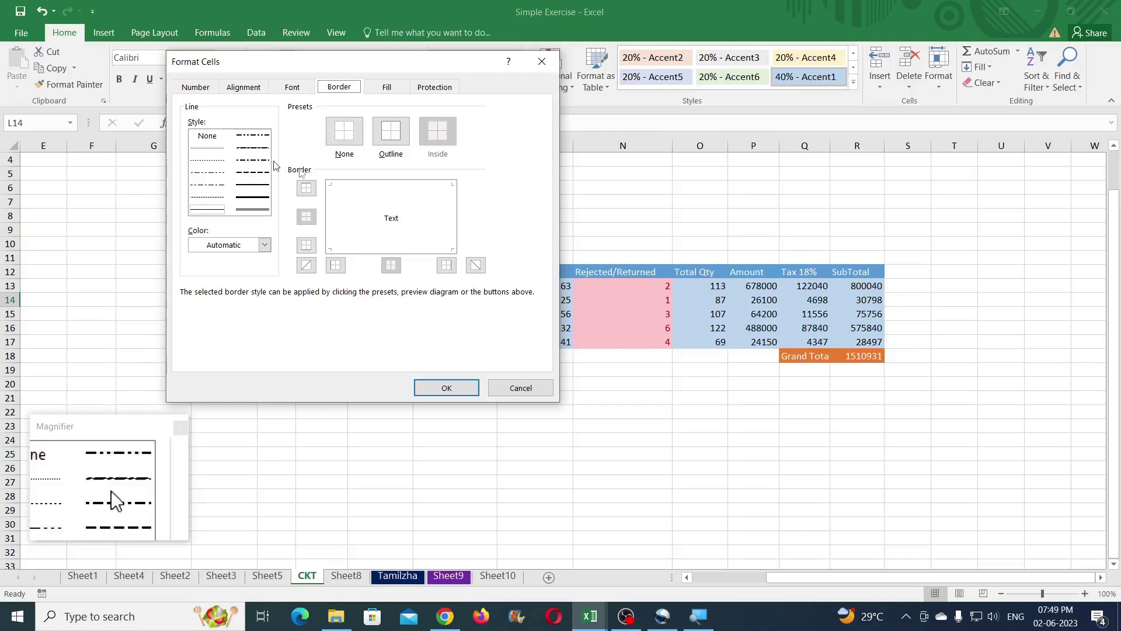
pyautogui.click(387, 87)
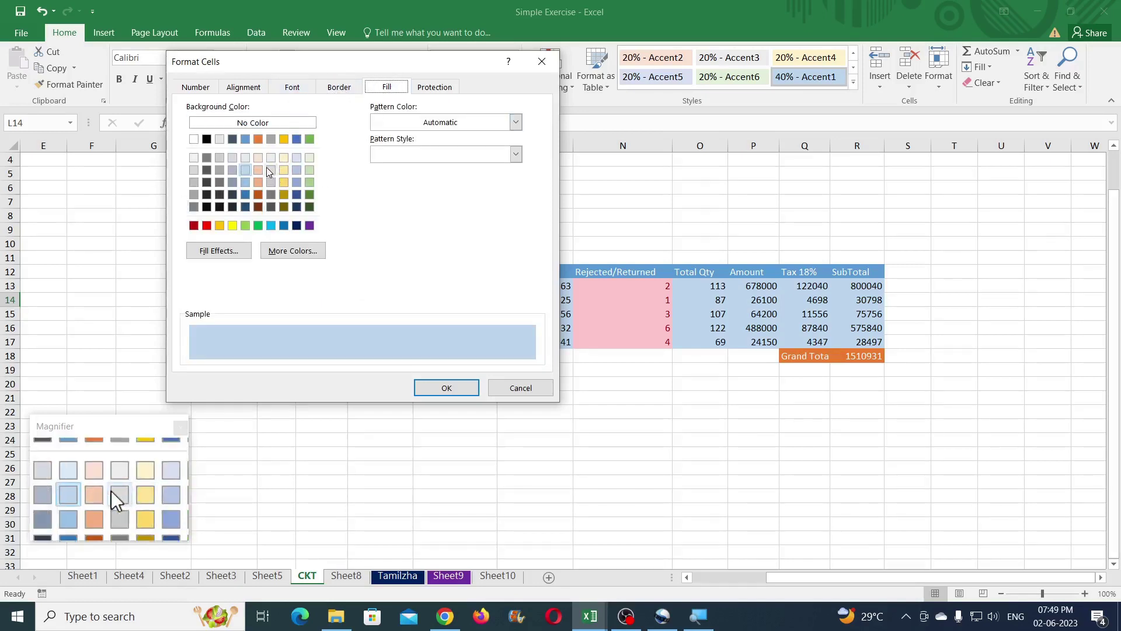
pyautogui.click(432, 87)
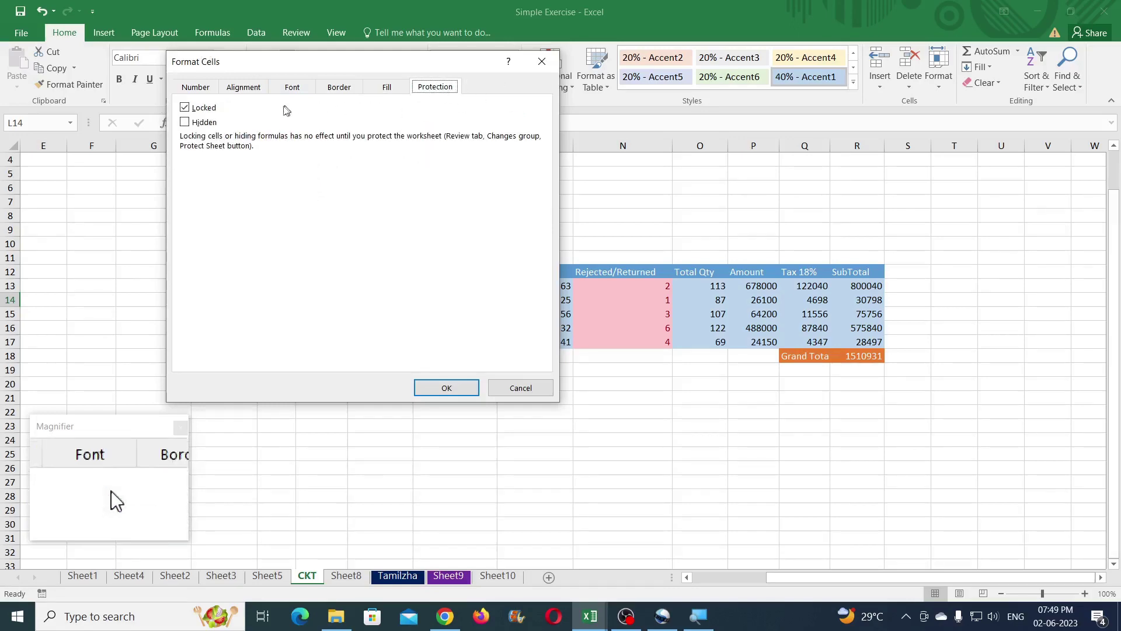
pyautogui.click(538, 68)
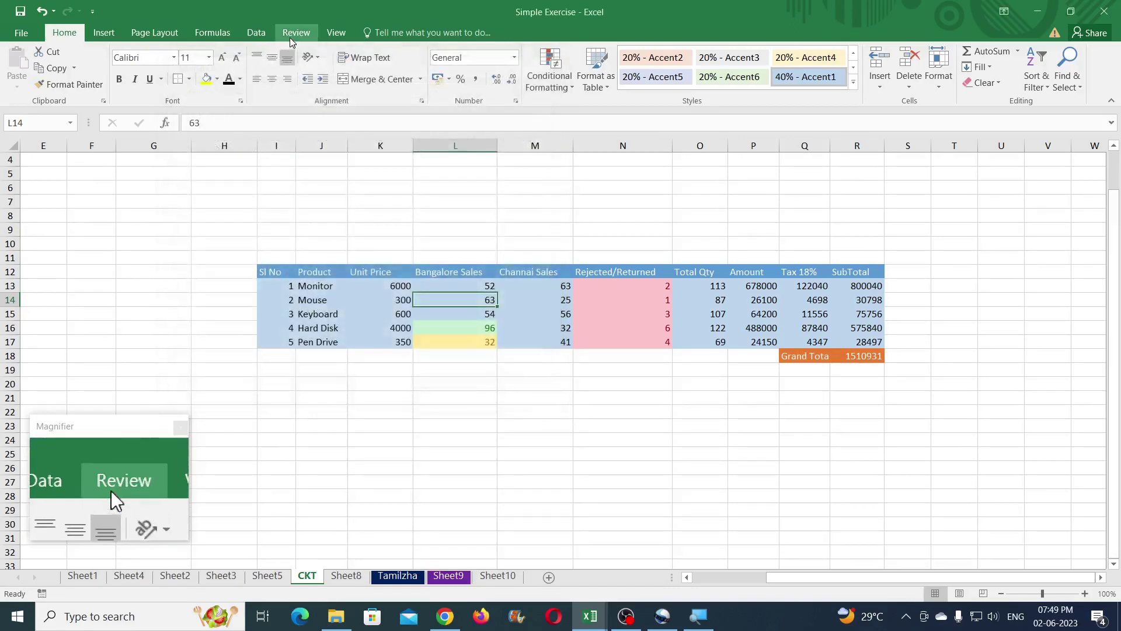
pyautogui.click(296, 32)
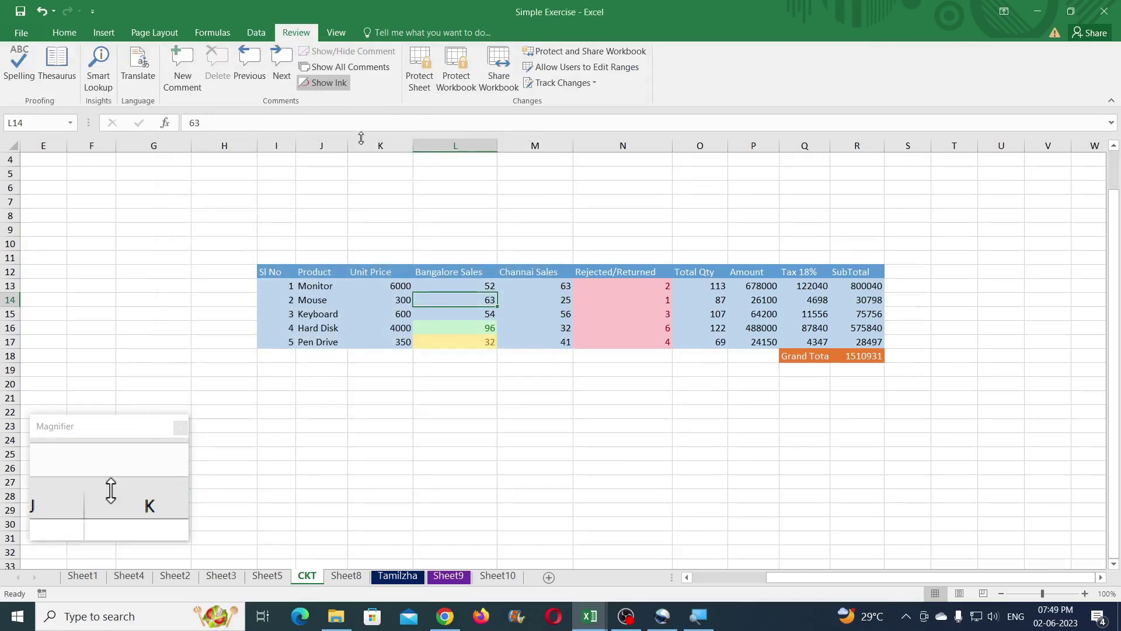
pyautogui.click(58, 35)
pyautogui.click(601, 203)
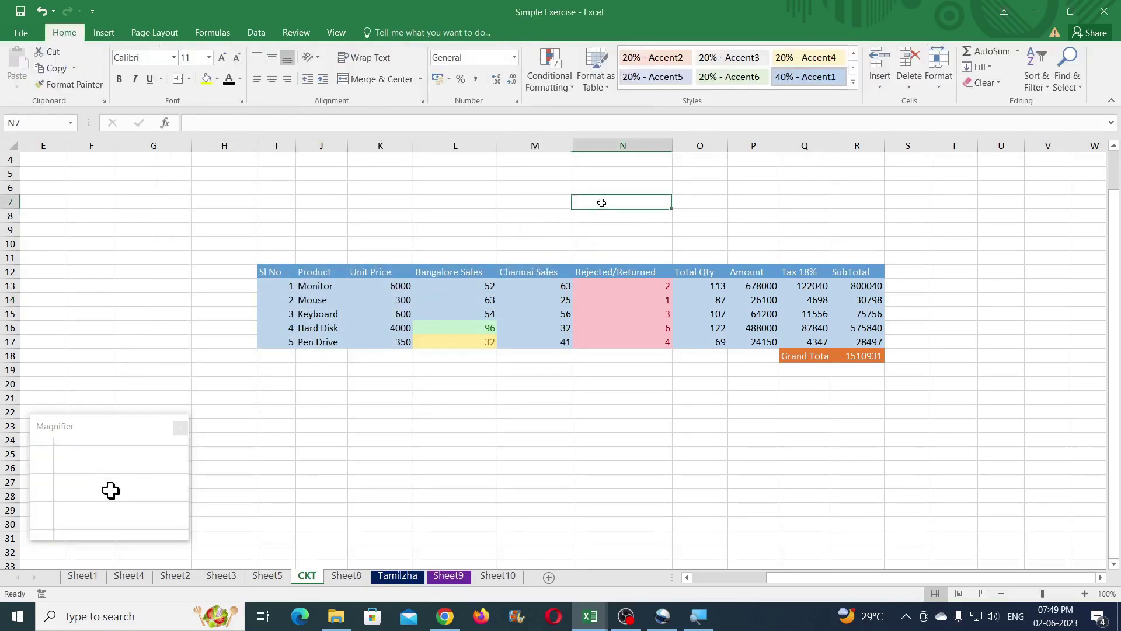